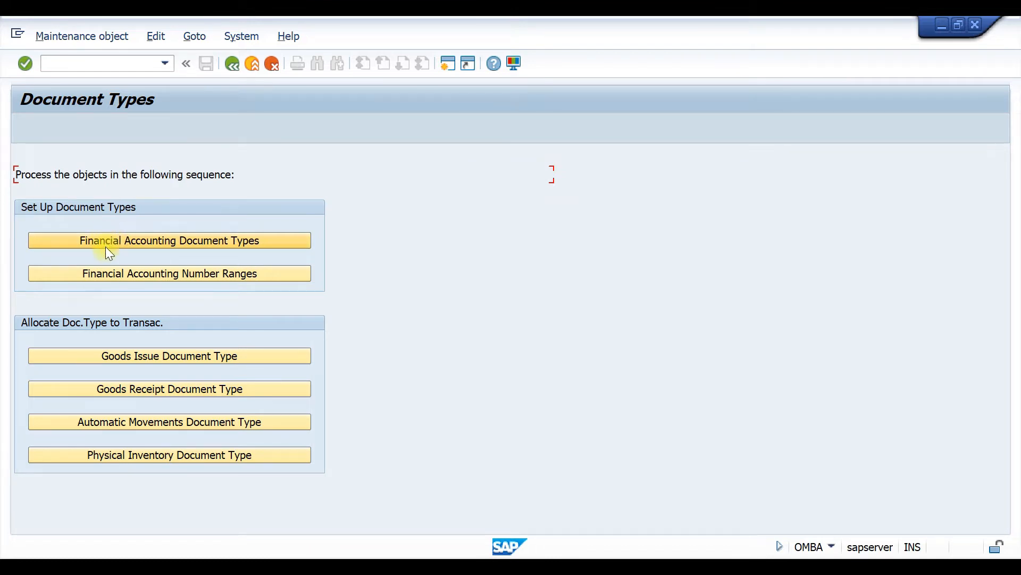
- Open the details of financial accounting document type WE (Goods receipt)
click(233, 239)
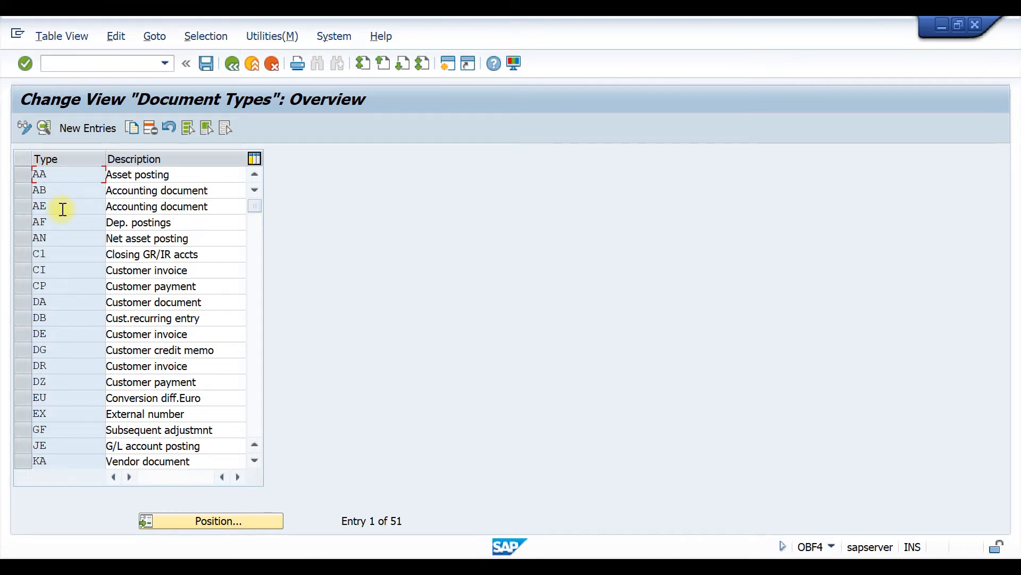
scroll(62, 209, down, 4)
scroll(53, 258, down, 8)
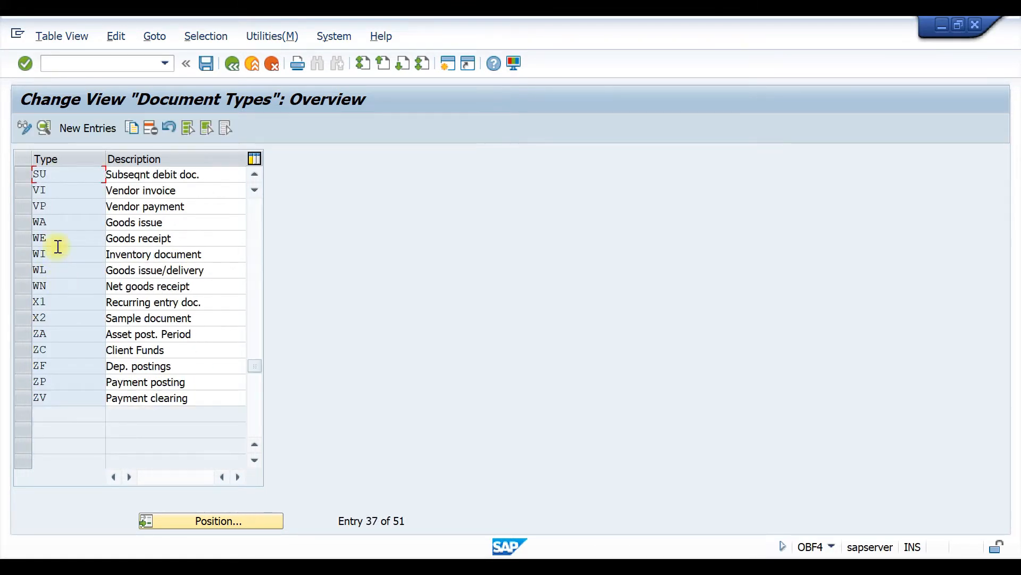
click(21, 235)
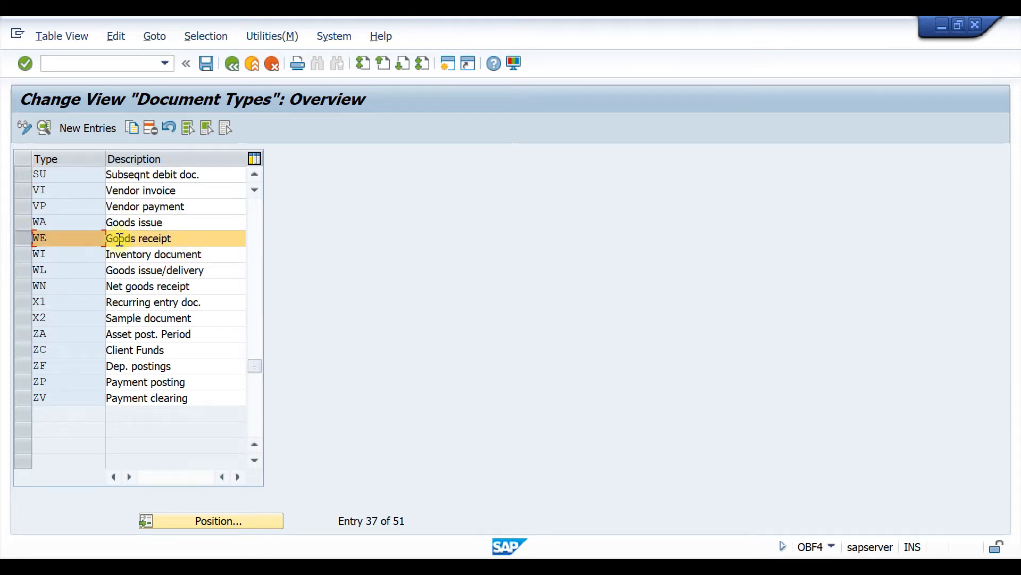
click(44, 127)
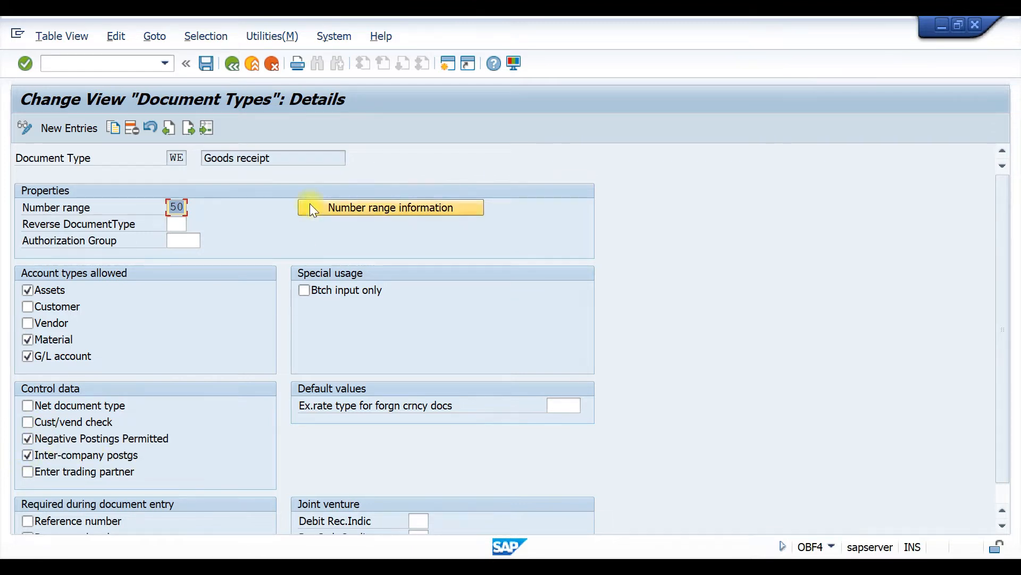
- Open the accounting document number range intervals of company code T100 for editing
click(410, 207)
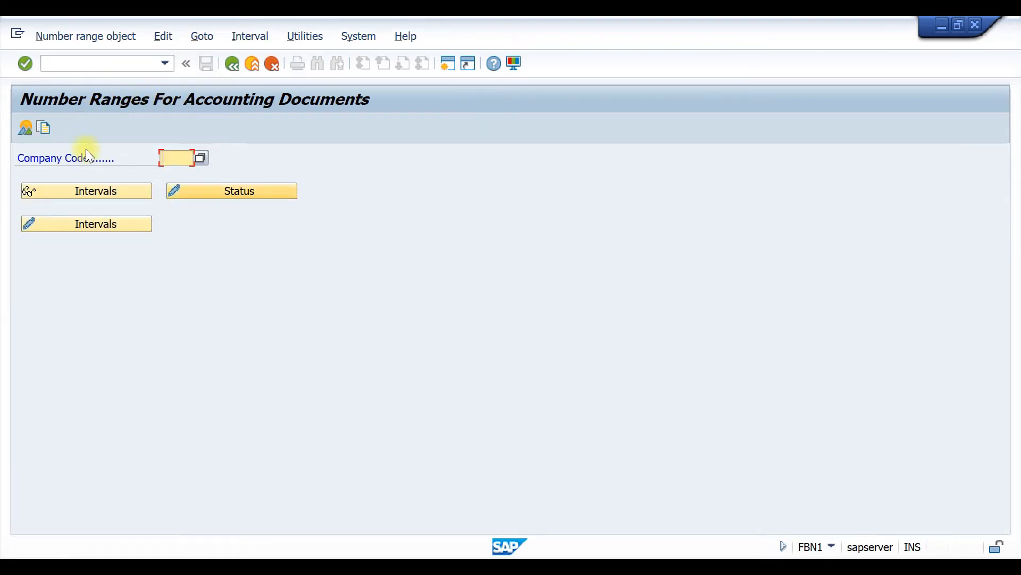
click(158, 163)
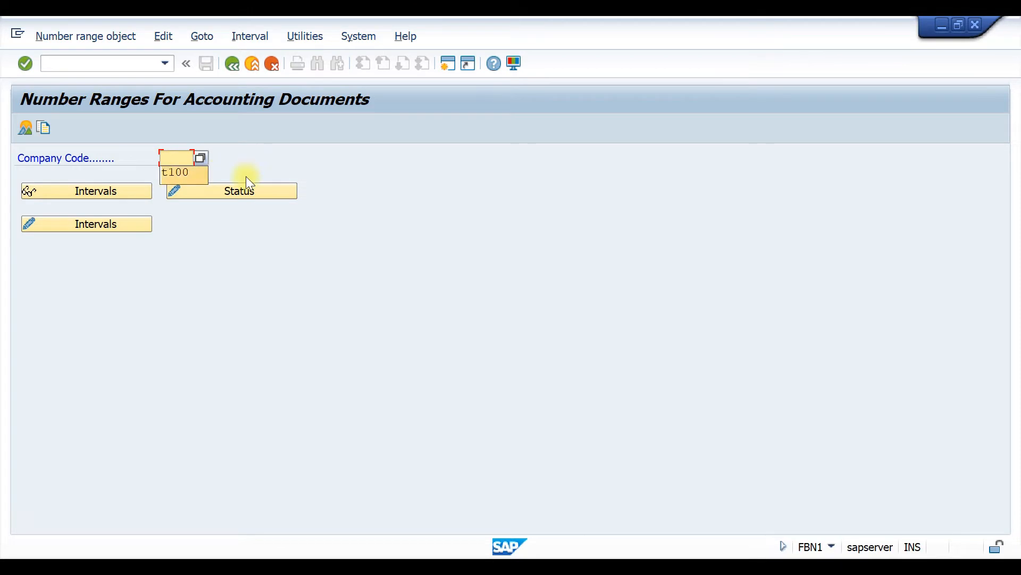
click(173, 173)
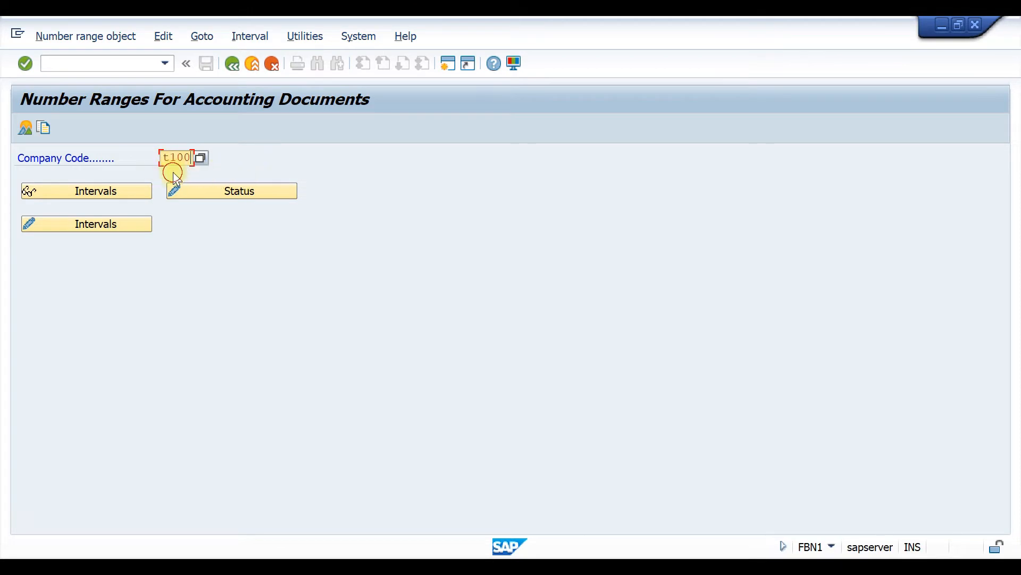
click(76, 227)
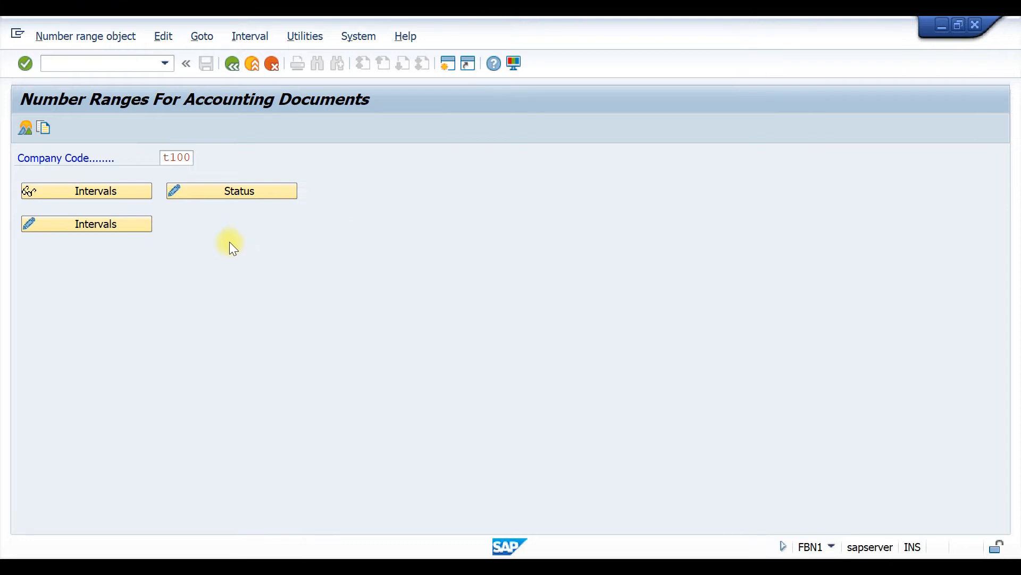
click(118, 224)
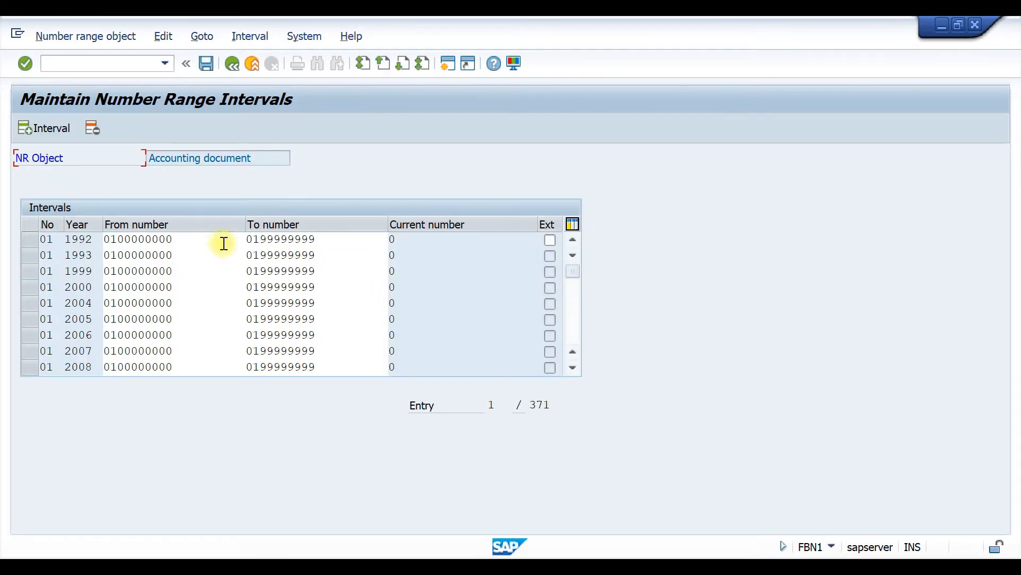
scroll(144, 247, down, 1)
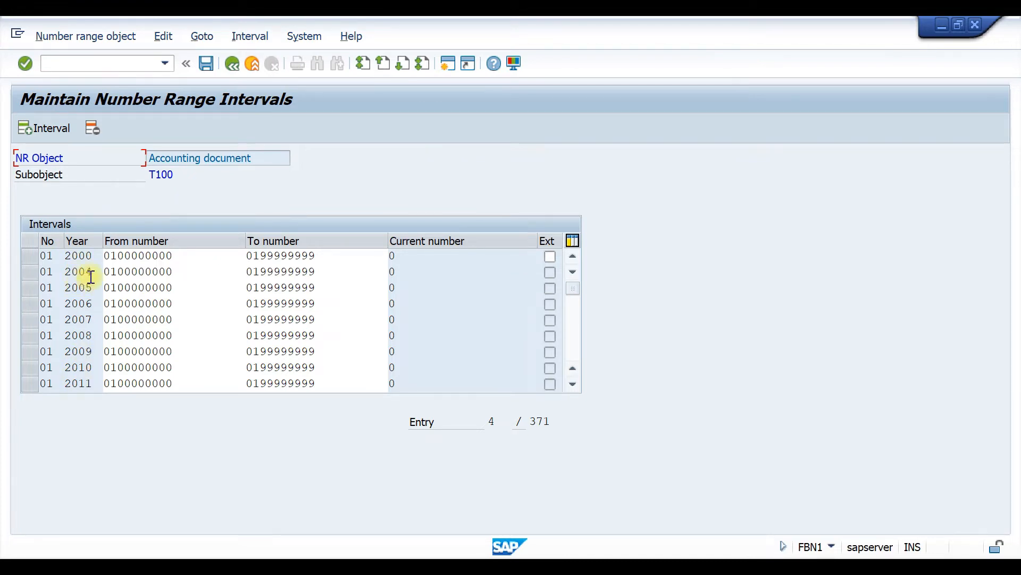
click(34, 127)
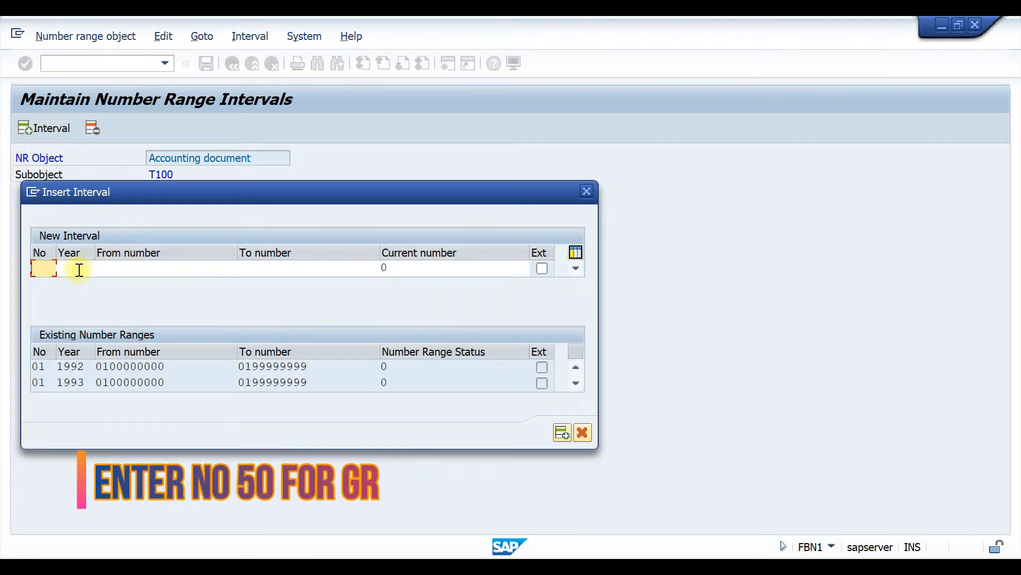
text(01)
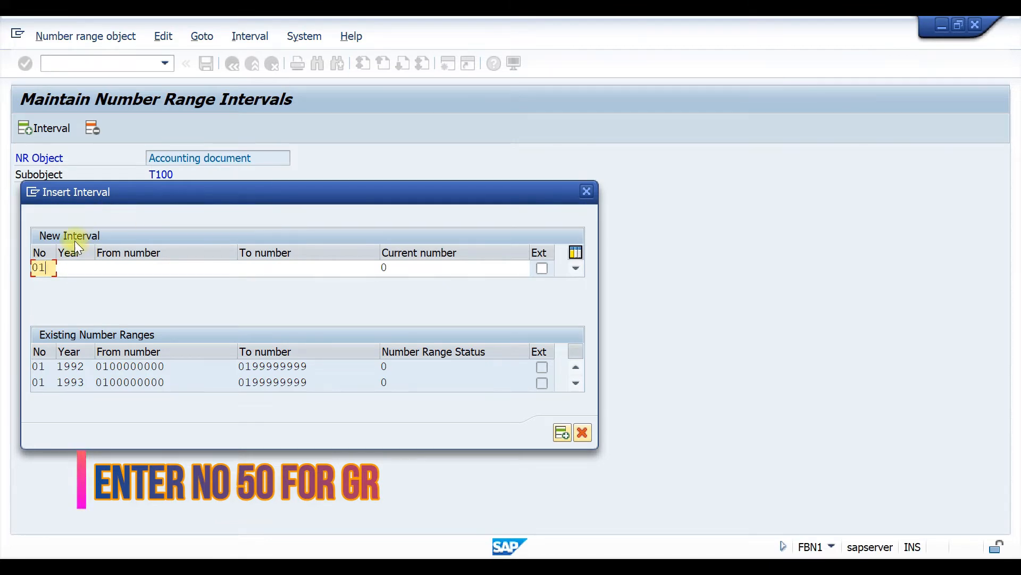
click(75, 268)
text(2022)
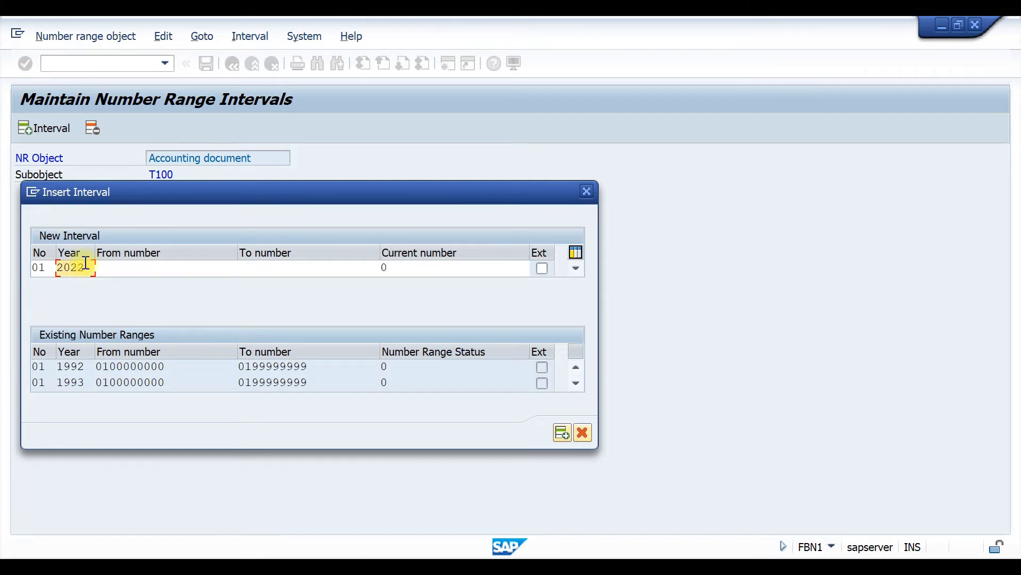
click(140, 270)
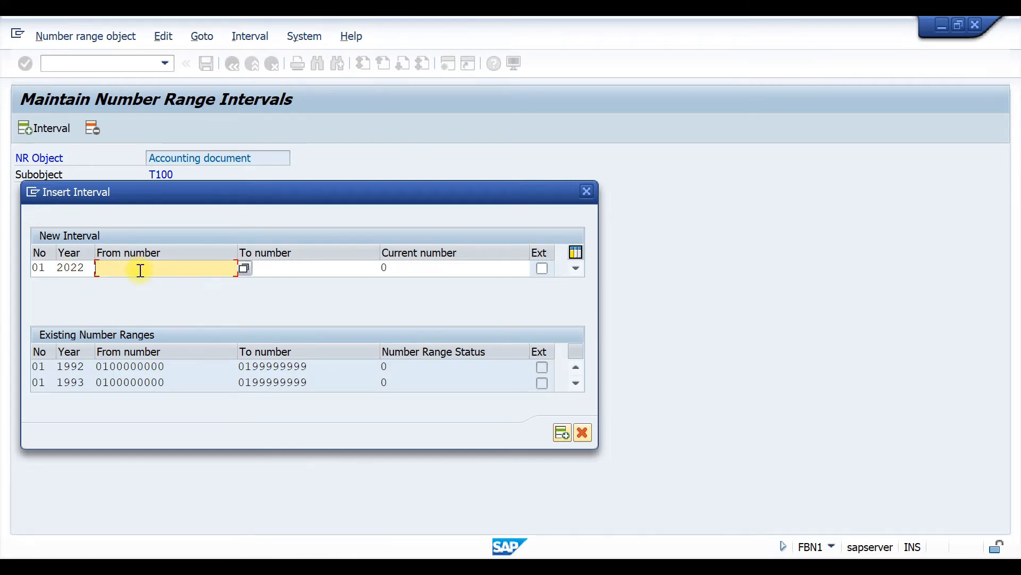
text(0100000000)
click(321, 272)
text(019)
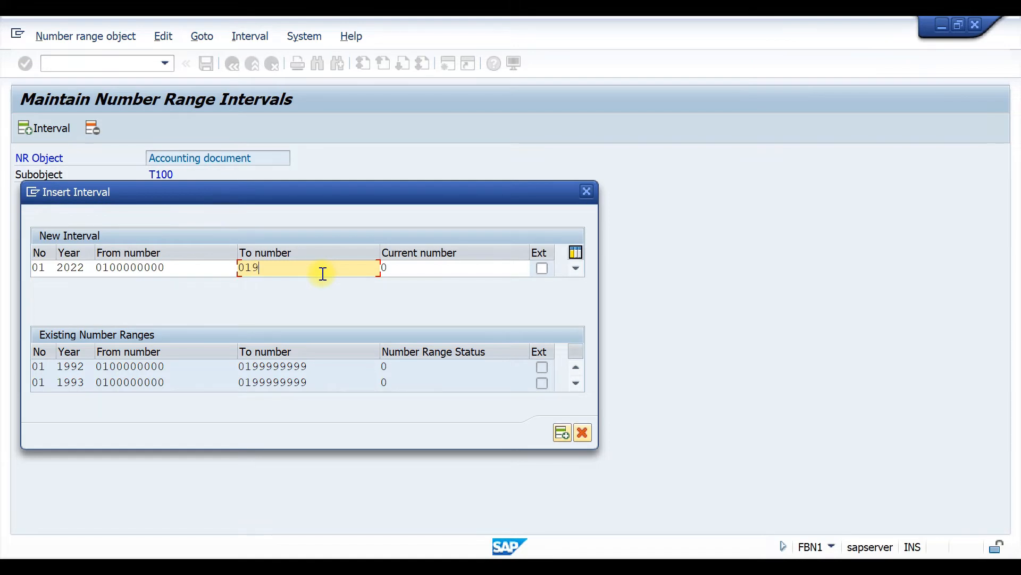
text(999999)
text(9)
click(562, 432)
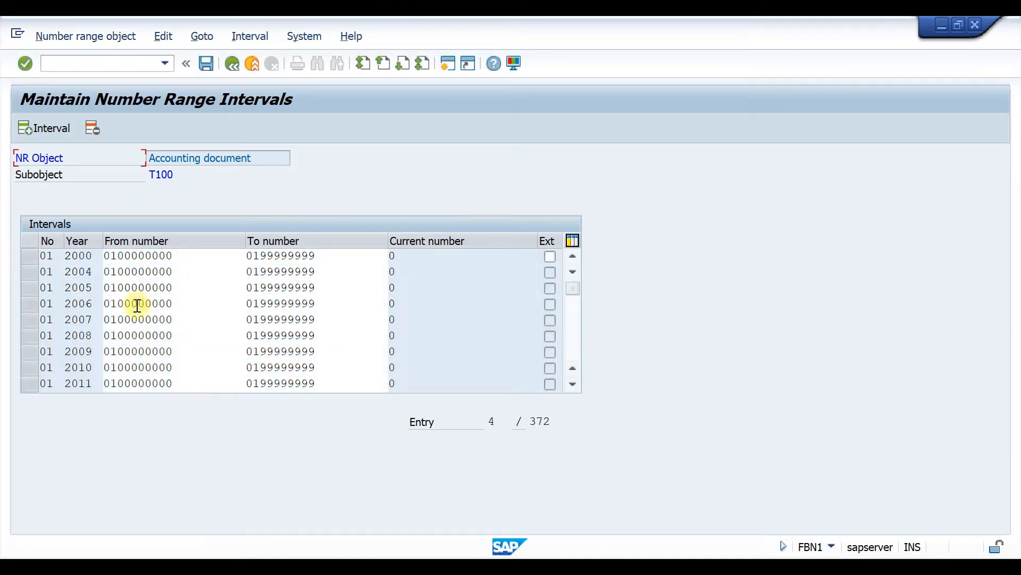
- Look through the interval list for the 2022 interval with number 01 and check its number range
scroll(92, 288, down, 1)
scroll(94, 292, down, 6)
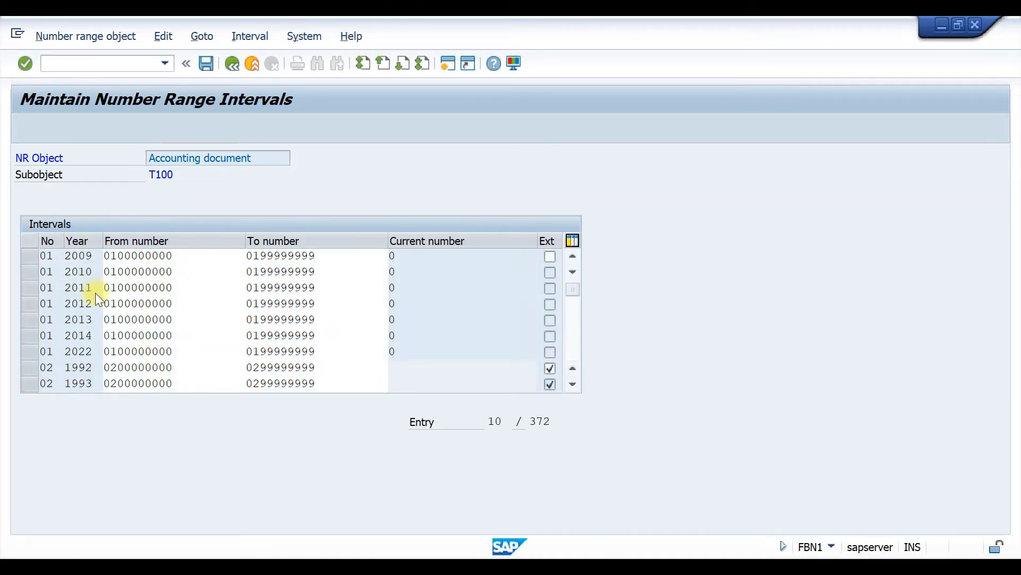
scroll(95, 294, up, 1)
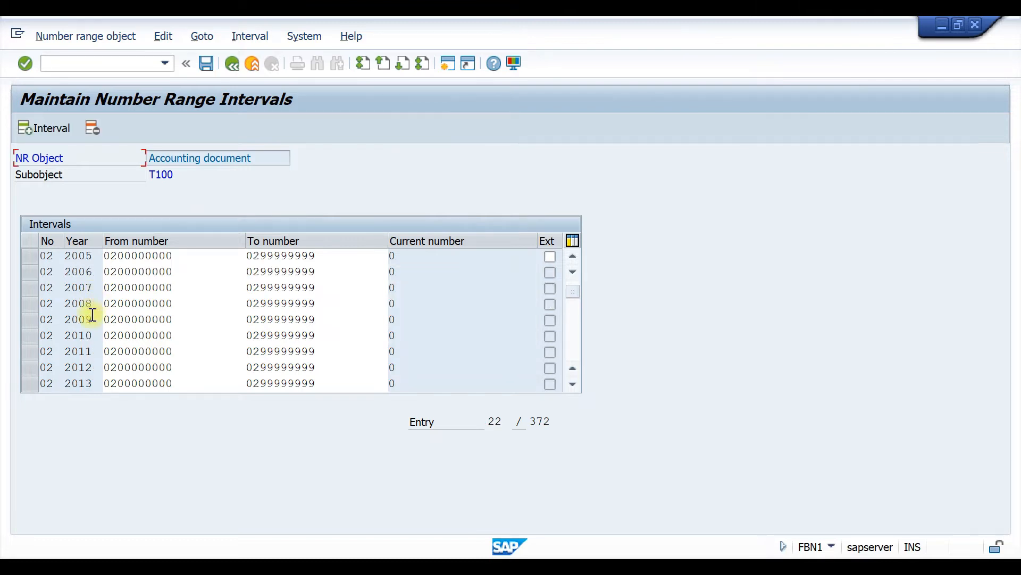
scroll(86, 321, down, 1)
scroll(89, 323, down, 1)
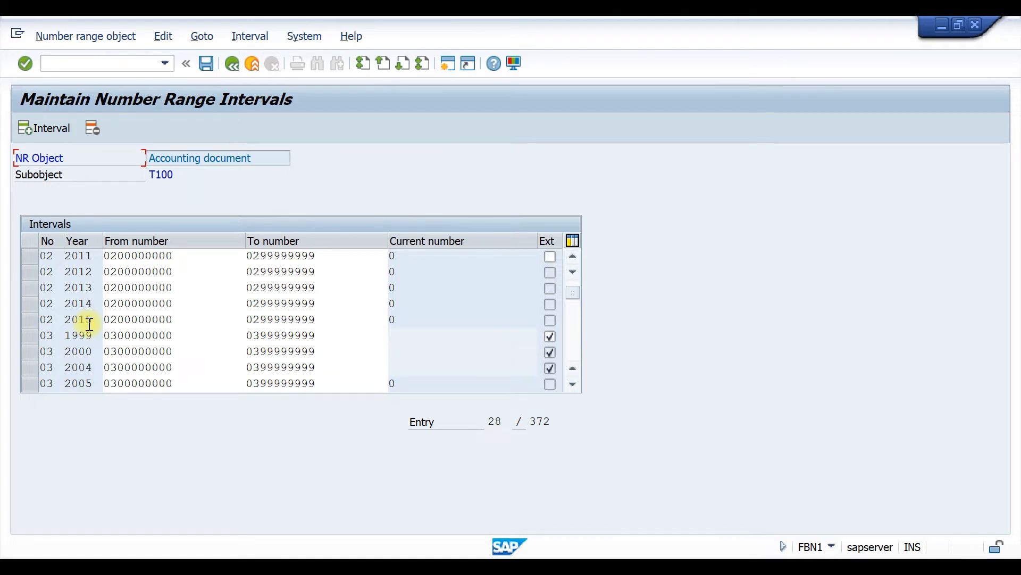
scroll(90, 324, down, 3)
scroll(90, 328, down, 4)
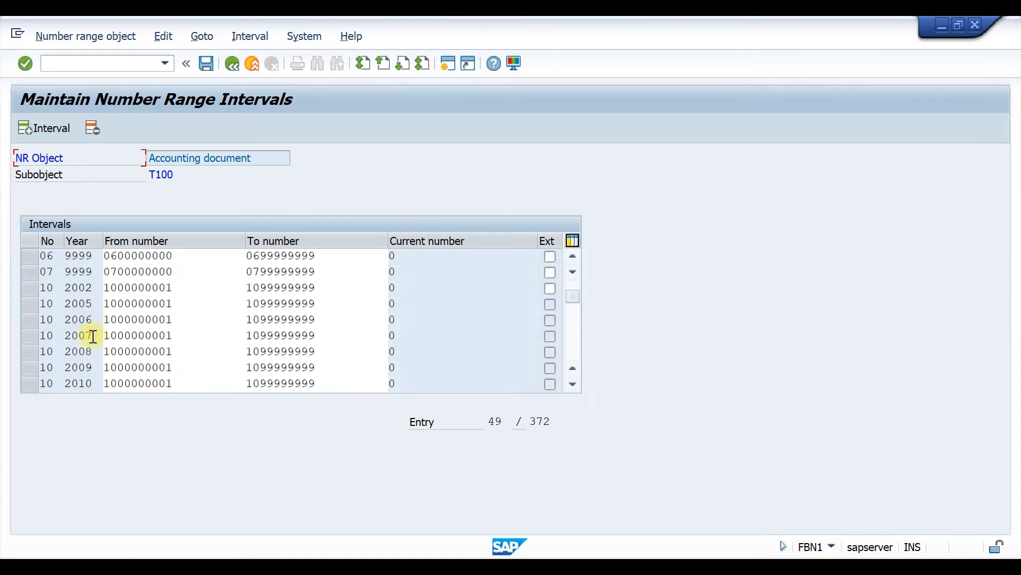
scroll(85, 330, up, 8)
scroll(83, 331, up, 8)
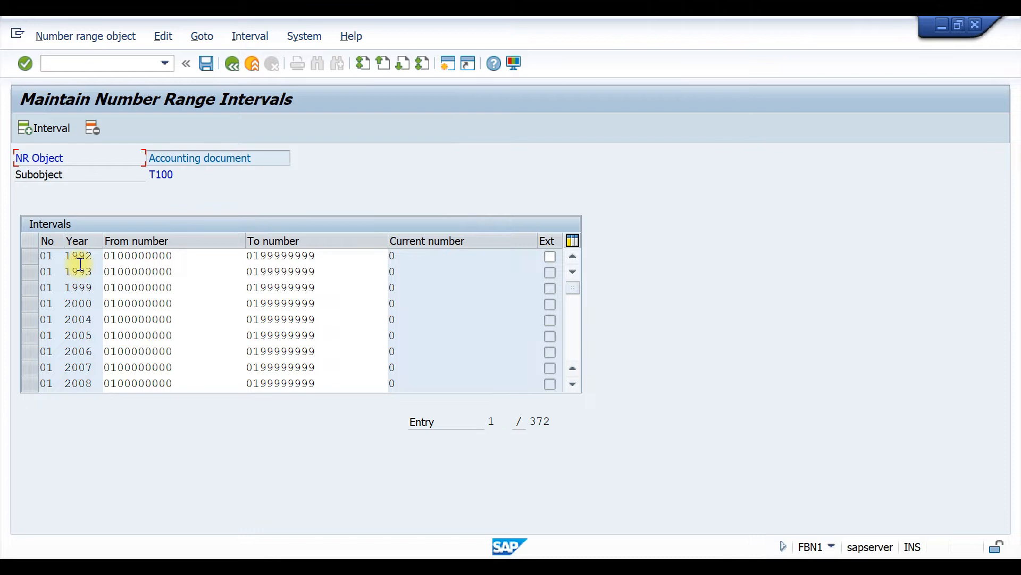
click(574, 383)
click(573, 383)
click(574, 383)
click(574, 384)
click(574, 384)
click(575, 384)
click(575, 384)
click(574, 384)
click(574, 384)
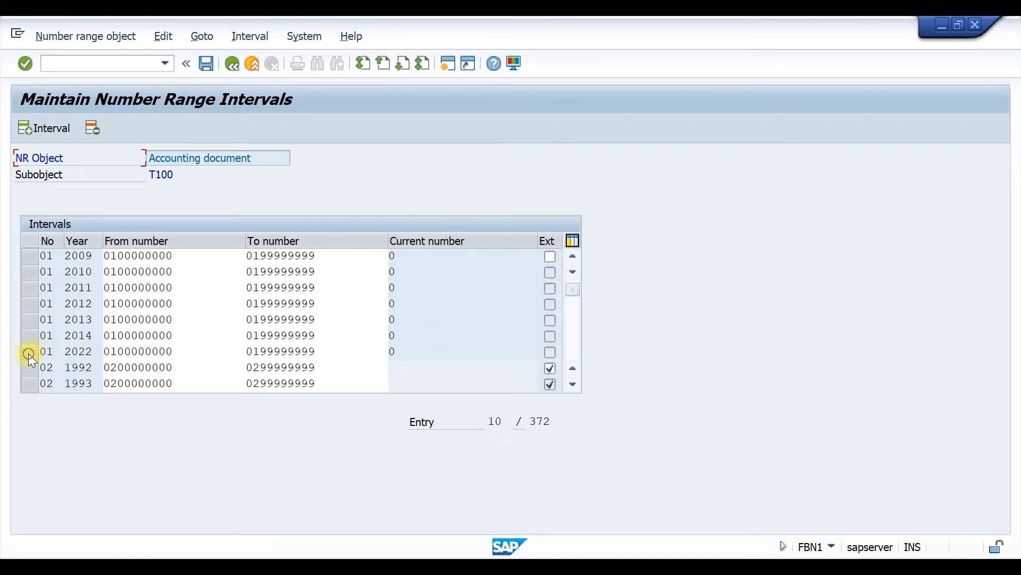
click(48, 352)
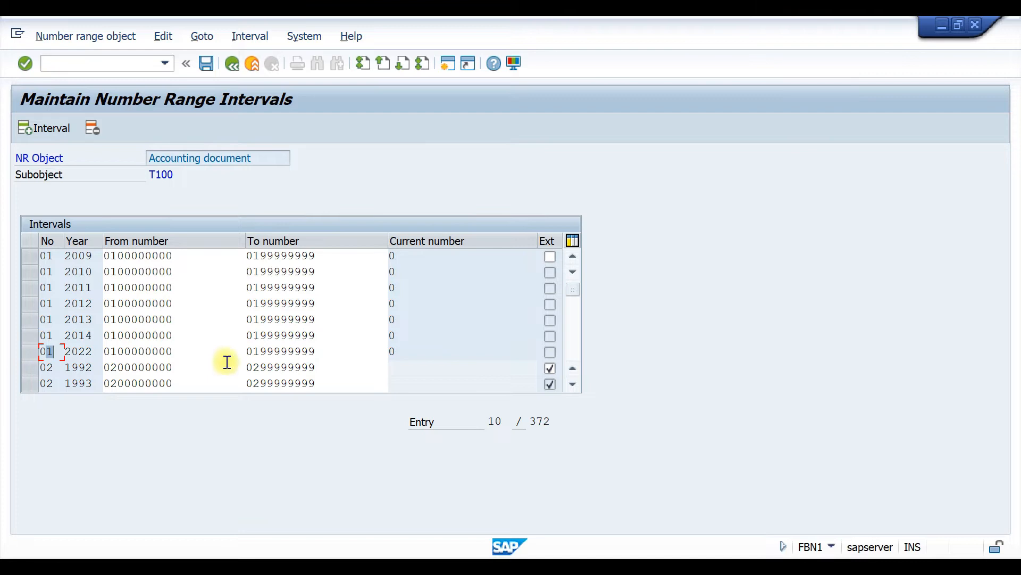
double_click(325, 349)
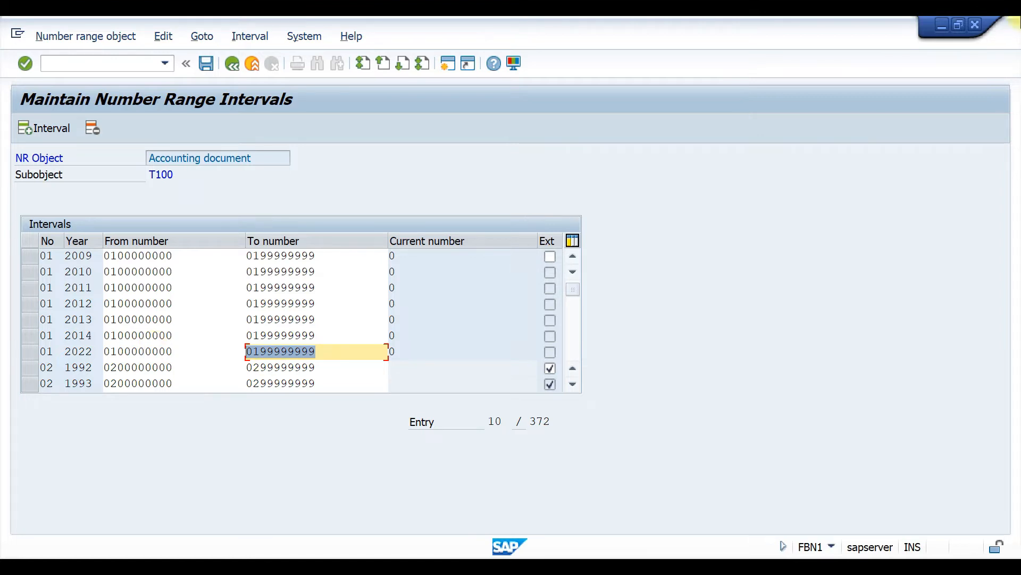
- Leave the interval maintenance and save the changes to the number ranges
click(230, 60)
click(286, 319)
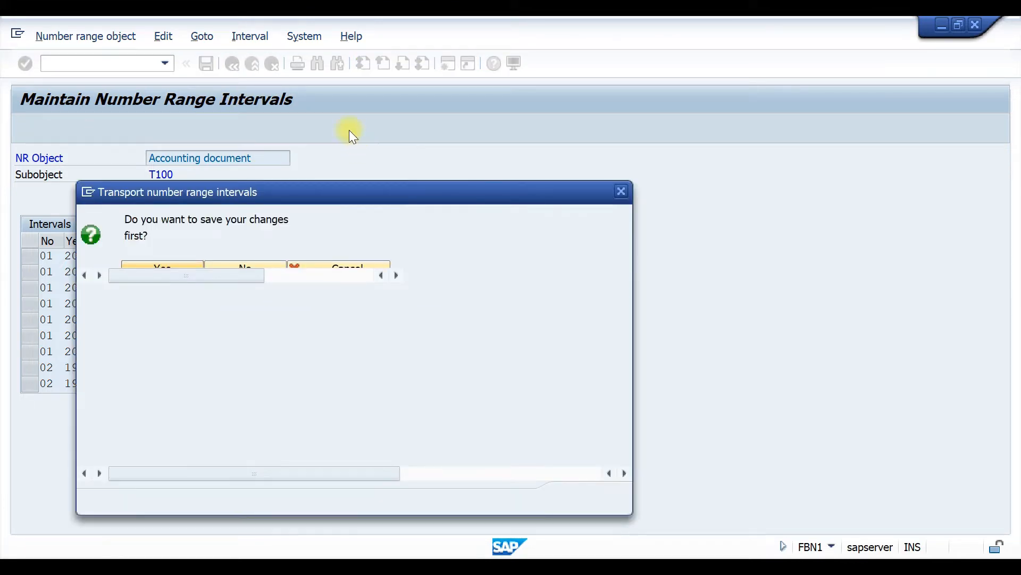
click(580, 505)
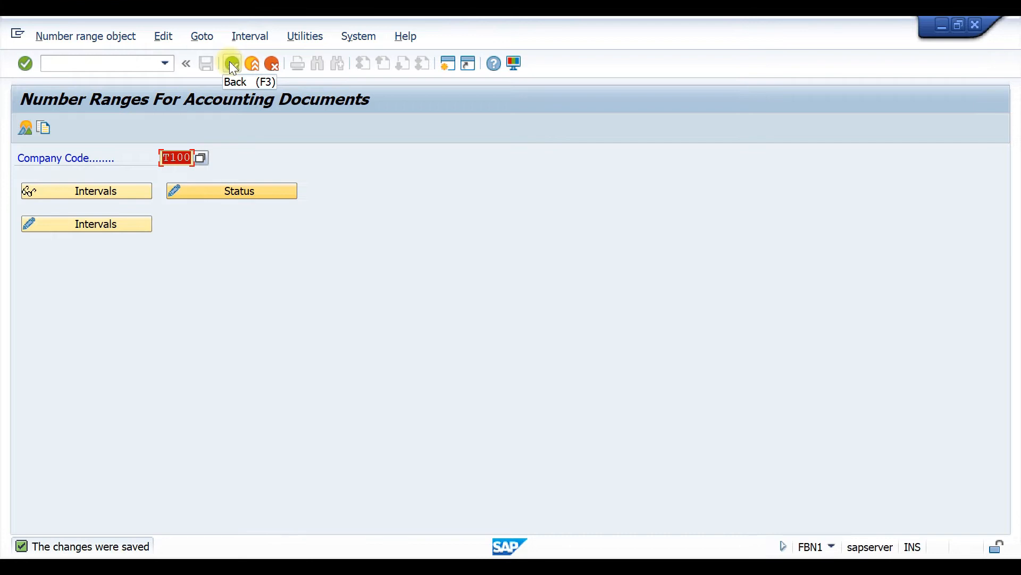
click(246, 37)
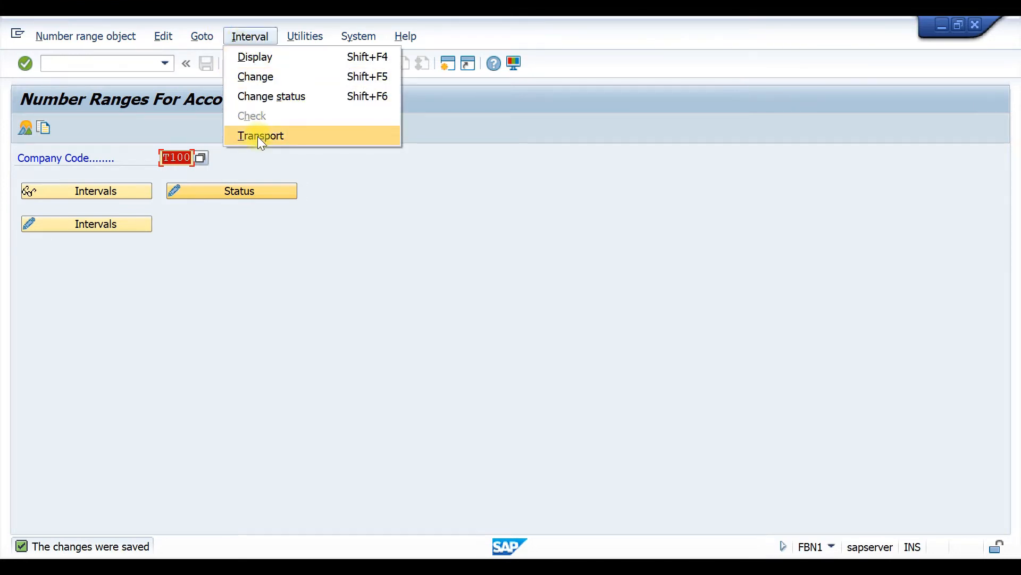
click(344, 215)
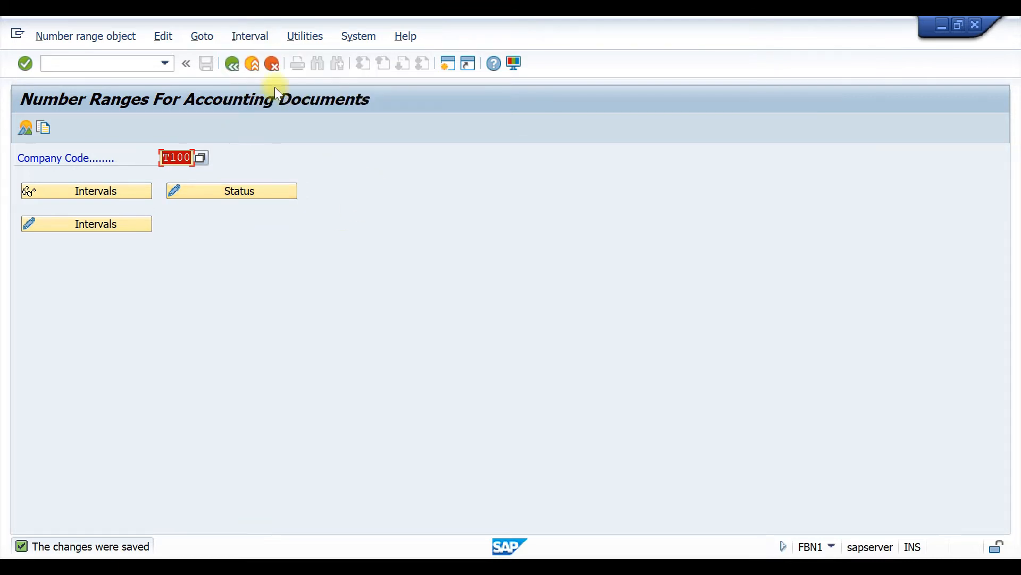
- Return from the accounting number ranges to the initial Document Types screen
click(234, 65)
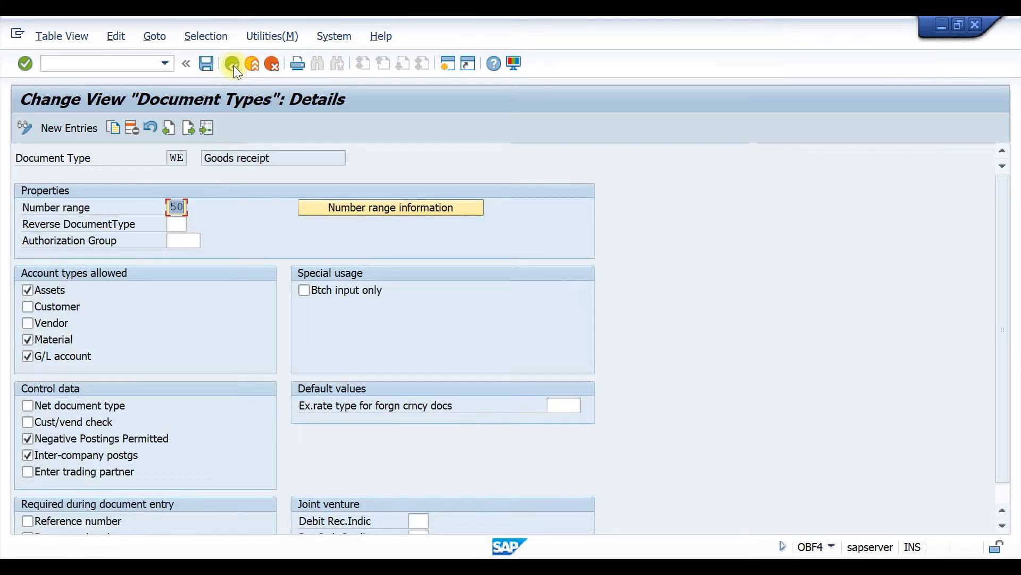
click(232, 65)
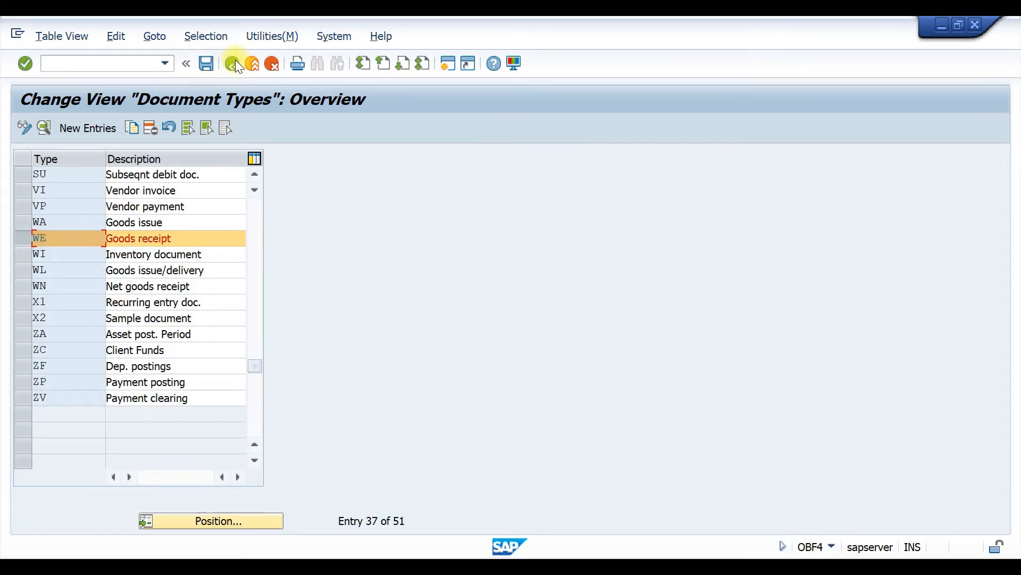
click(235, 59)
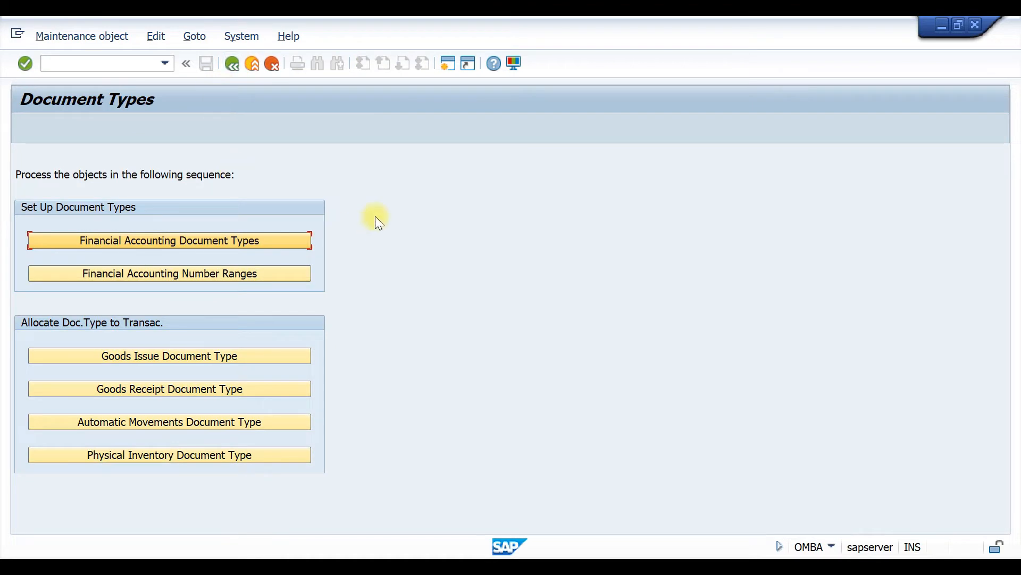
- Examine the document types allocated to goods receipt transactions, including MIGO_GO and MB1C, and return to the initial Document Types screen
click(161, 388)
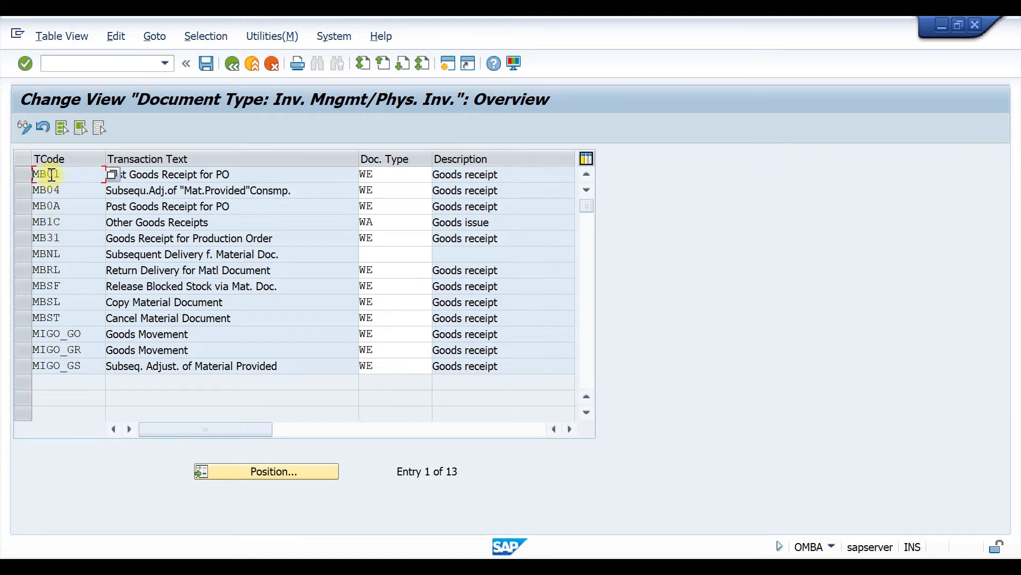
drag(60, 333, 9, 331)
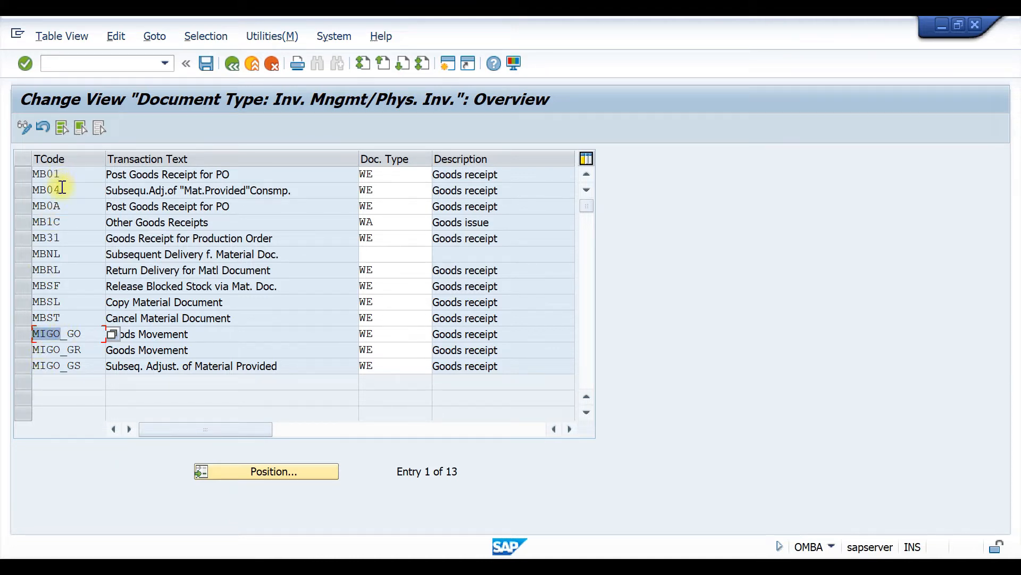
click(67, 220)
drag(67, 220, 12, 221)
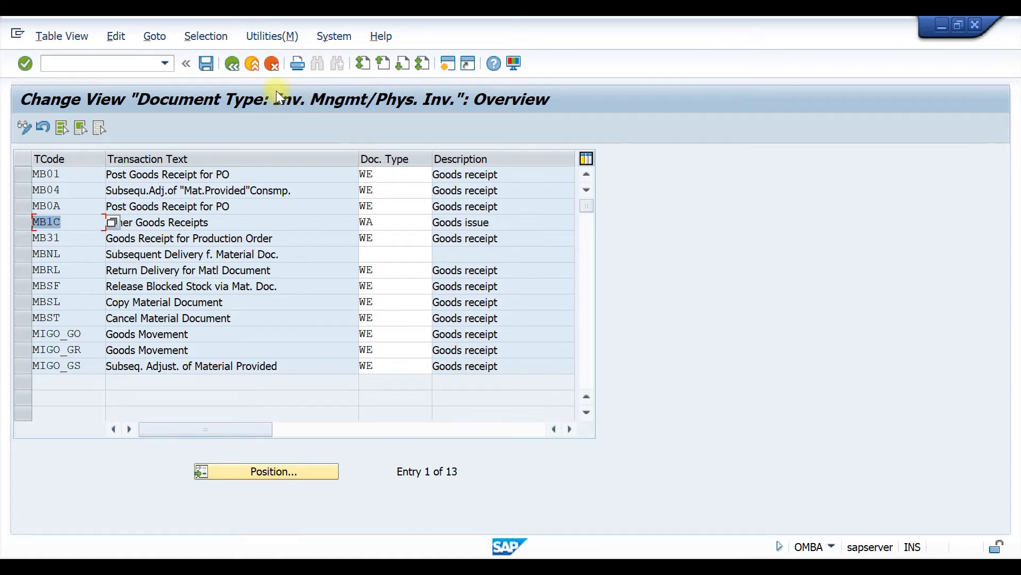
click(232, 63)
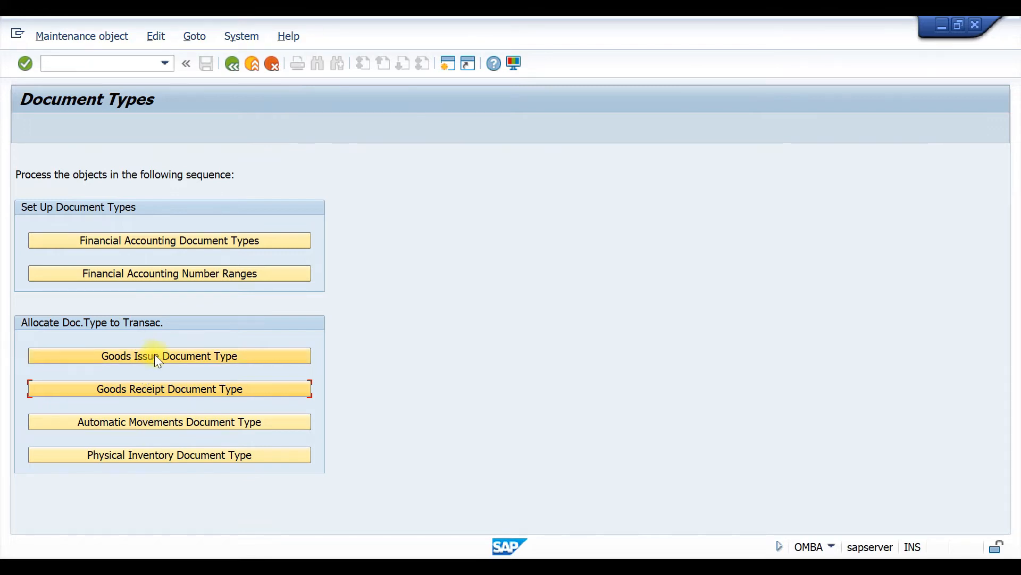
- Examine the document types allocated to goods issue transactions, including MIGO_GI, MB1A and MB1B, and return to the initial Document Types screen
click(171, 356)
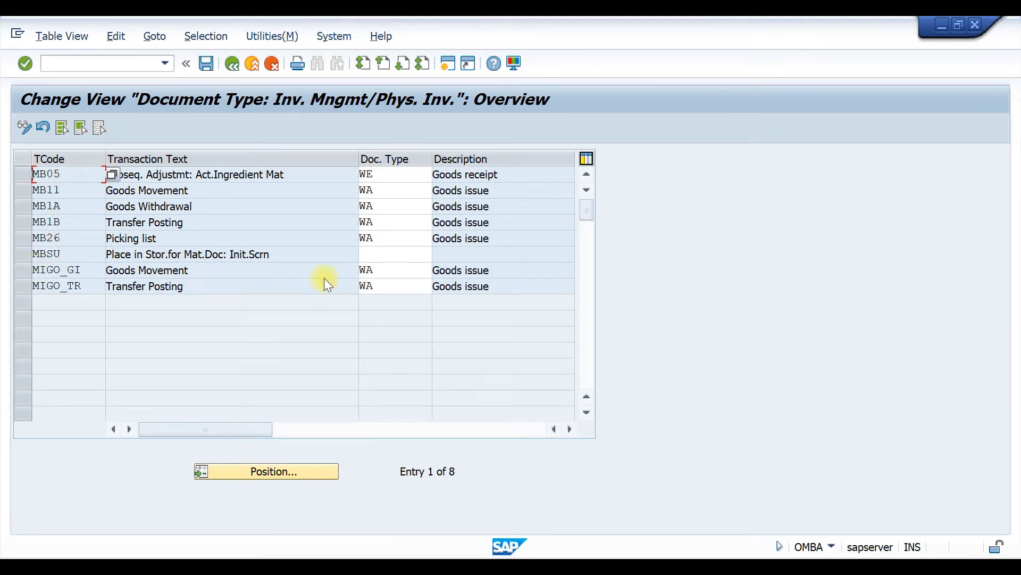
double_click(387, 270)
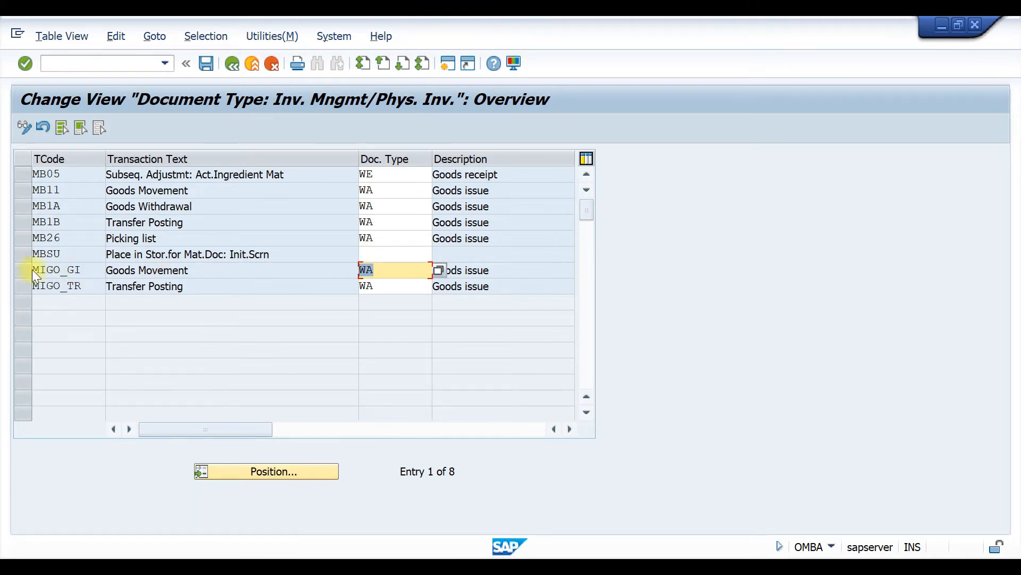
drag(84, 269, 11, 276)
drag(71, 205, 6, 221)
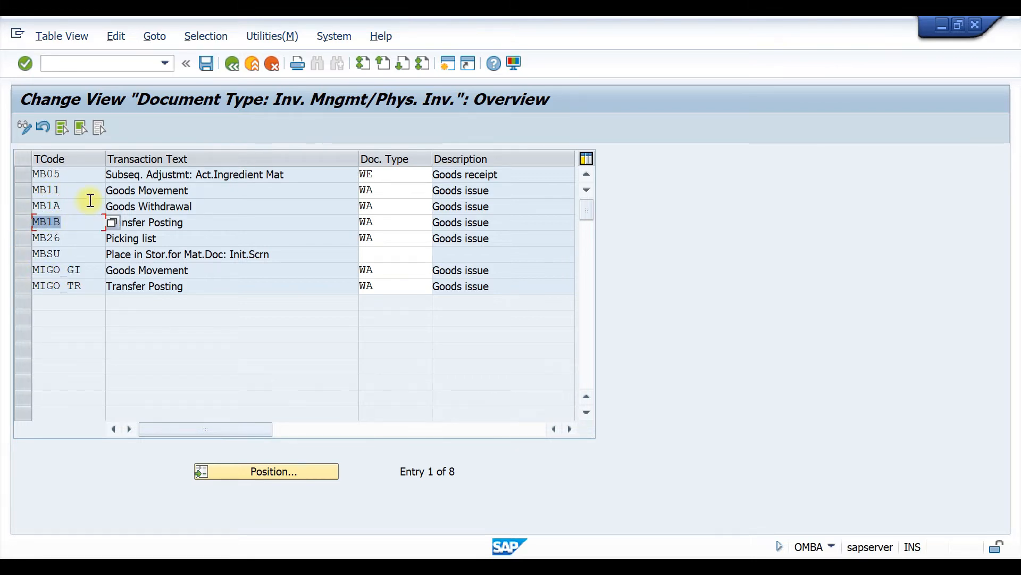
click(202, 227)
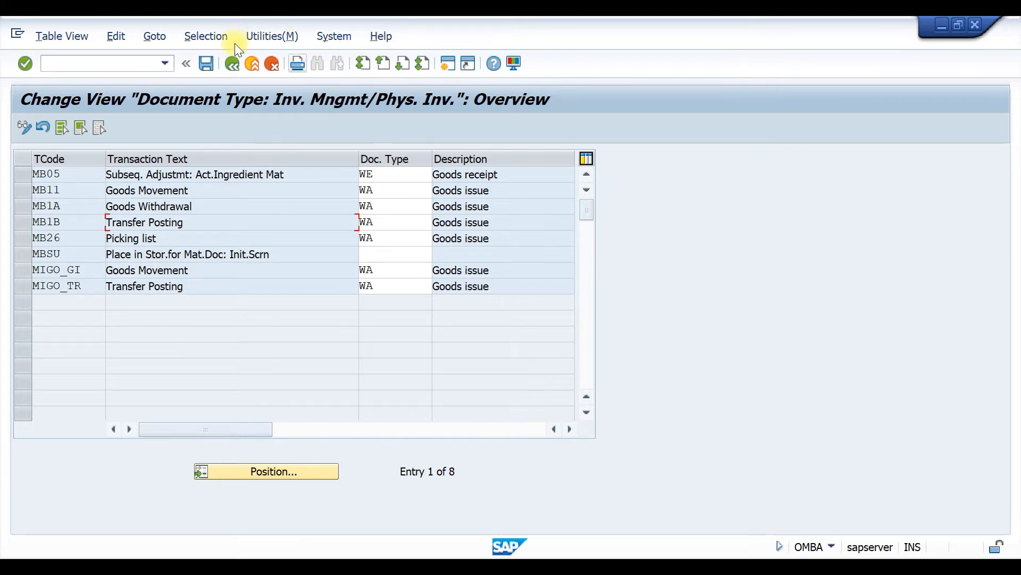
click(234, 58)
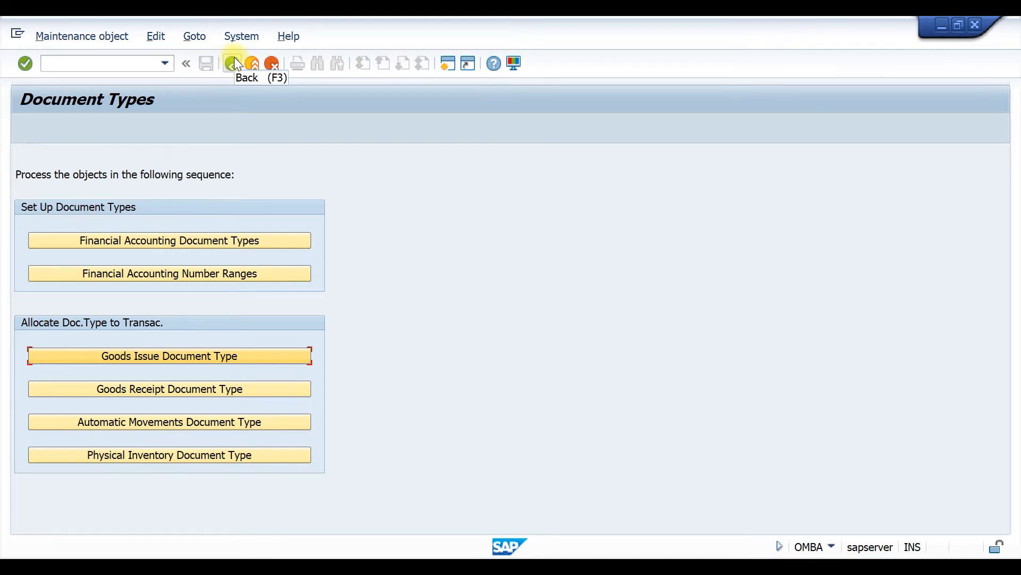
- Examine the document type allocated to the physical inventory transactions MI07, MI08 and MI10
click(185, 455)
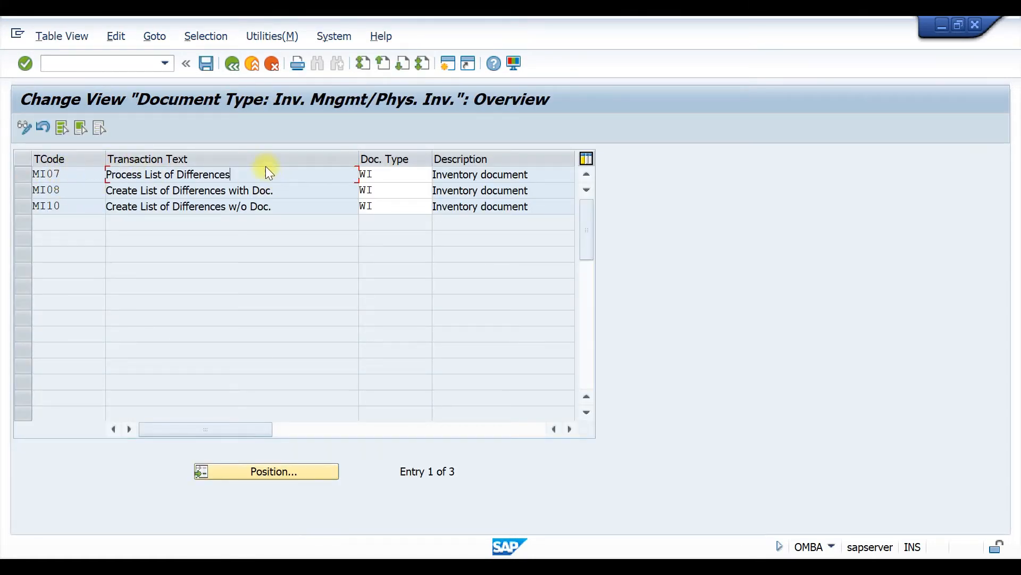
click(354, 176)
drag(383, 173, 324, 174)
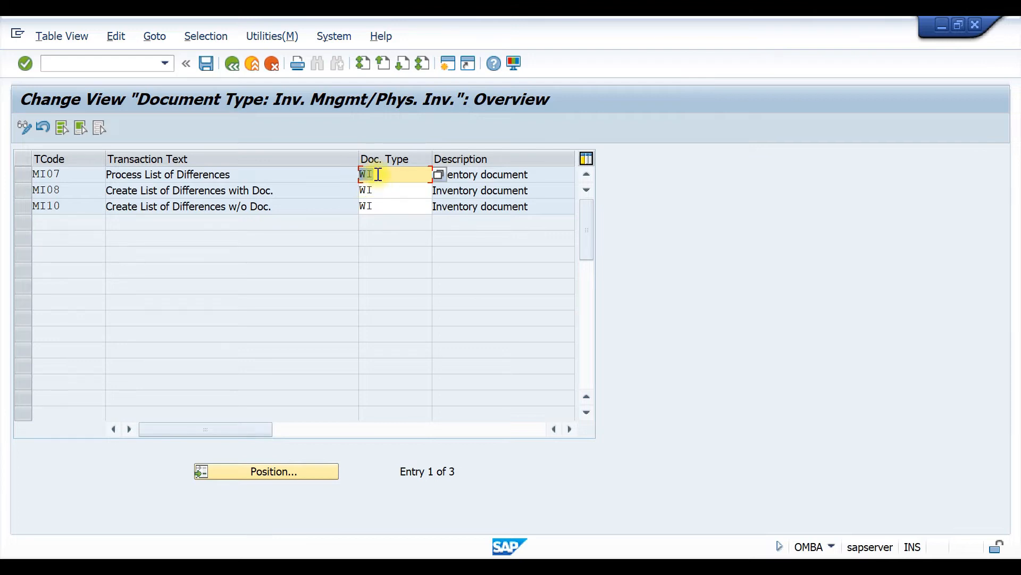
drag(233, 174, 34, 175)
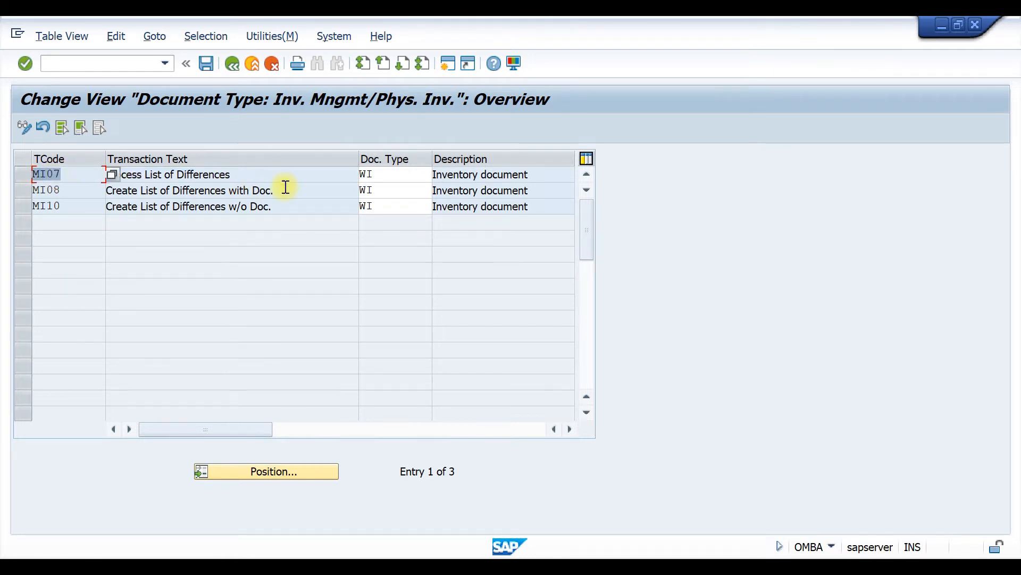
drag(286, 193, 82, 192)
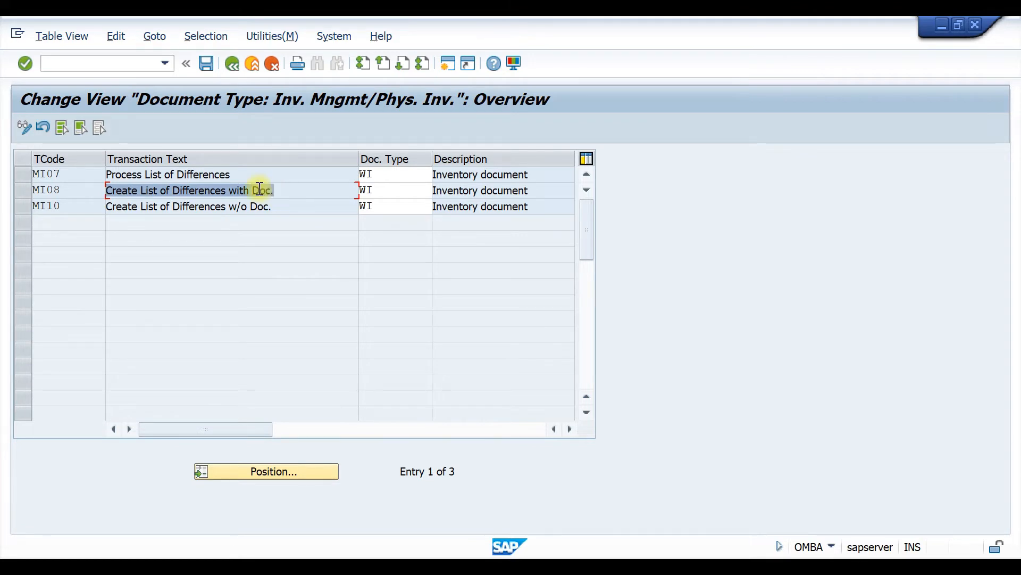
drag(86, 196, 17, 189)
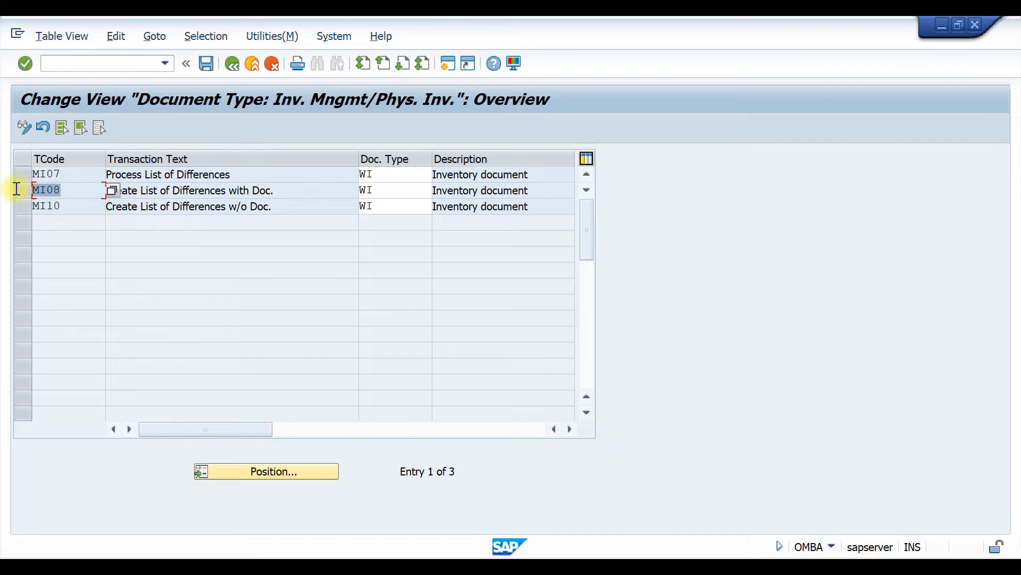
click(277, 208)
drag(276, 208, 29, 204)
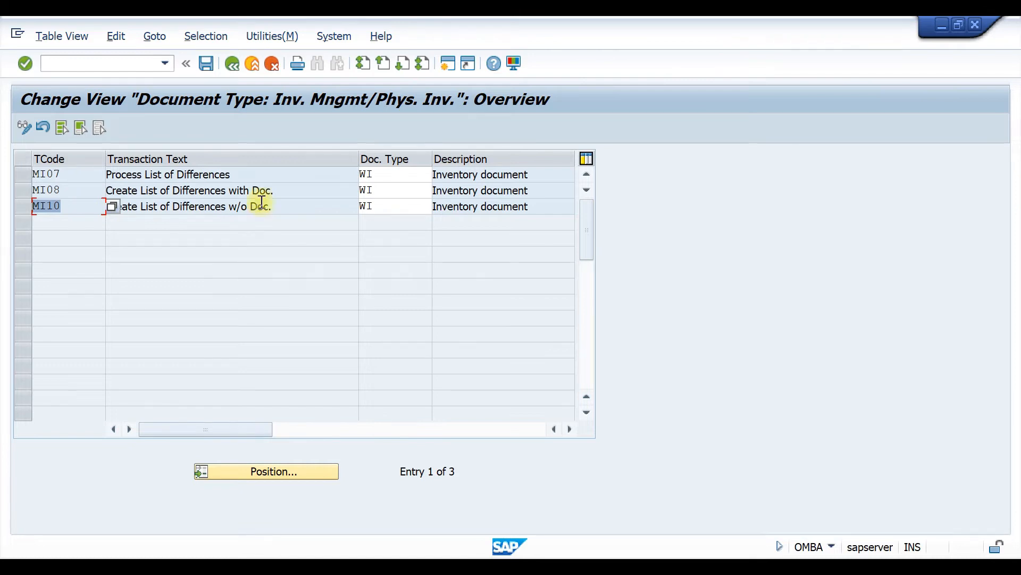
- Return to the IMG structure and open the number range groups for material and physical inventory documents for maintenance
click(232, 63)
click(235, 66)
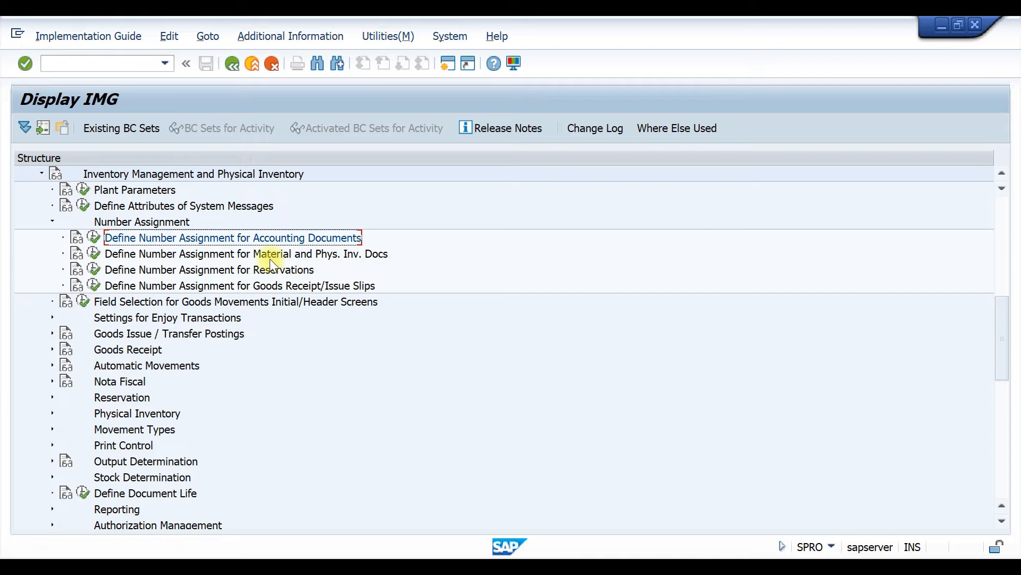
click(94, 252)
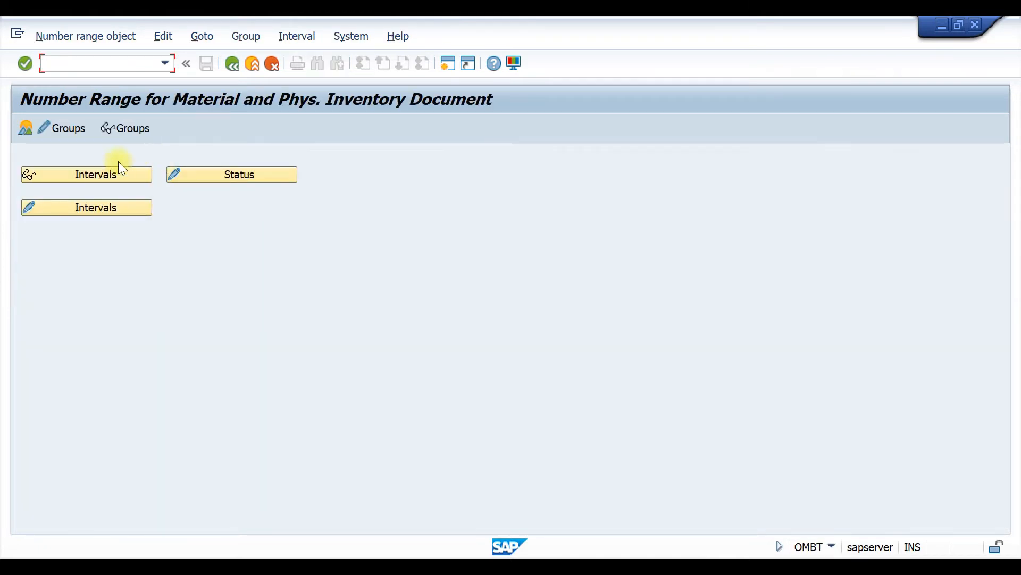
click(52, 127)
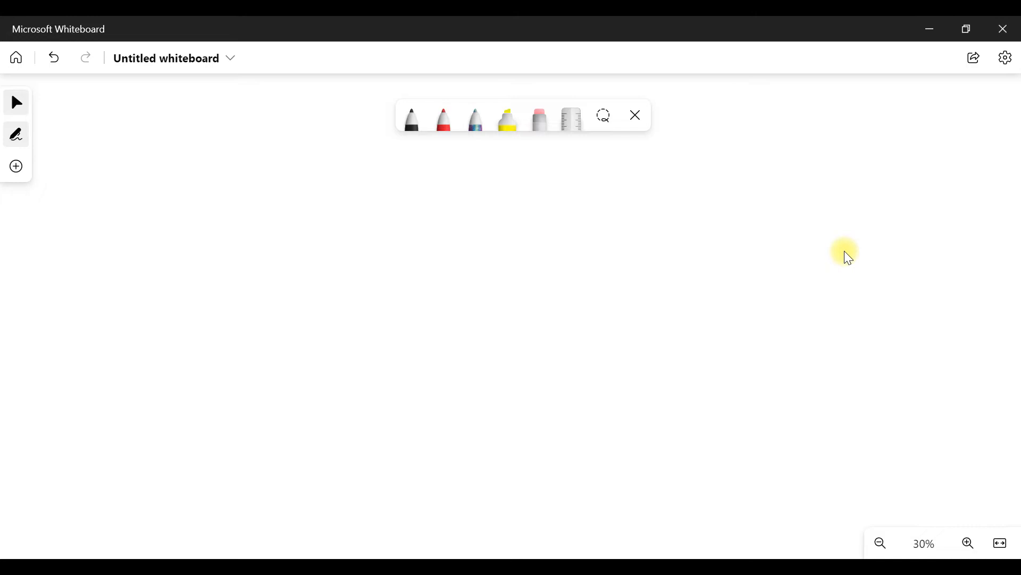
- Handwrite the first line on the Microsoft Whiteboard canvas: WE - Goods Receipt for PO
mouse_move(375, 165)
mouse_down()
mouse_move(396, 177)
mouse_move(398, 159)
mouse_move(431, 180)
mouse_move(472, 165)
mouse_move(508, 181)
mouse_move(536, 163)
mouse_move(624, 180)
mouse_move(676, 158)
mouse_move(696, 172)
mouse_up()
mouse_move(698, 154)
mouse_down()
mouse_move(712, 152)
mouse_move(720, 165)
mouse_up()
mouse_move(716, 155)
mouse_down()
mouse_move(753, 179)
mouse_move(765, 158)
mouse_up()
mouse_move(770, 153)
mouse_down()
mouse_move(788, 150)
mouse_move(801, 175)
mouse_up()
mouse_move(804, 139)
mouse_down()
mouse_move(804, 153)
mouse_move(825, 140)
mouse_up()
- Handwrite a second line below it: WF → goods, a ditto mark under Receipt, and for prod ord
mouse_move(388, 201)
mouse_down()
mouse_move(407, 201)
mouse_move(427, 220)
mouse_move(441, 194)
mouse_up()
drag(429, 210, 480, 224)
mouse_move(521, 193)
mouse_down()
mouse_move(510, 225)
mouse_move(535, 197)
mouse_move(567, 199)
mouse_move(583, 183)
mouse_move(593, 215)
mouse_up()
drag(655, 199, 667, 188)
mouse_move(761, 179)
mouse_down()
mouse_move(756, 218)
mouse_move(769, 193)
mouse_up()
drag(780, 201, 792, 192)
drag(814, 180, 814, 210)
mouse_move(814, 182)
mouse_down()
mouse_move(816, 195)
mouse_move(835, 182)
mouse_up()
mouse_move(843, 181)
mouse_down()
mouse_move(839, 189)
mouse_move(848, 183)
mouse_up()
mouse_move(859, 182)
mouse_down()
mouse_move(865, 200)
mouse_move(879, 191)
mouse_up()
drag(901, 179, 904, 178)
mouse_move(911, 186)
mouse_down()
mouse_move(923, 179)
mouse_move(929, 205)
mouse_up()
- Handwrite a third line explaining WA as GI / transfer posting / other GR
mouse_move(409, 252)
mouse_down()
mouse_move(431, 248)
mouse_move(456, 271)
mouse_move(480, 256)
mouse_move(483, 292)
mouse_up()
drag(547, 238, 545, 299)
mouse_move(584, 237)
mouse_down()
mouse_move(585, 259)
mouse_move(580, 235)
mouse_up()
drag(567, 261, 593, 245)
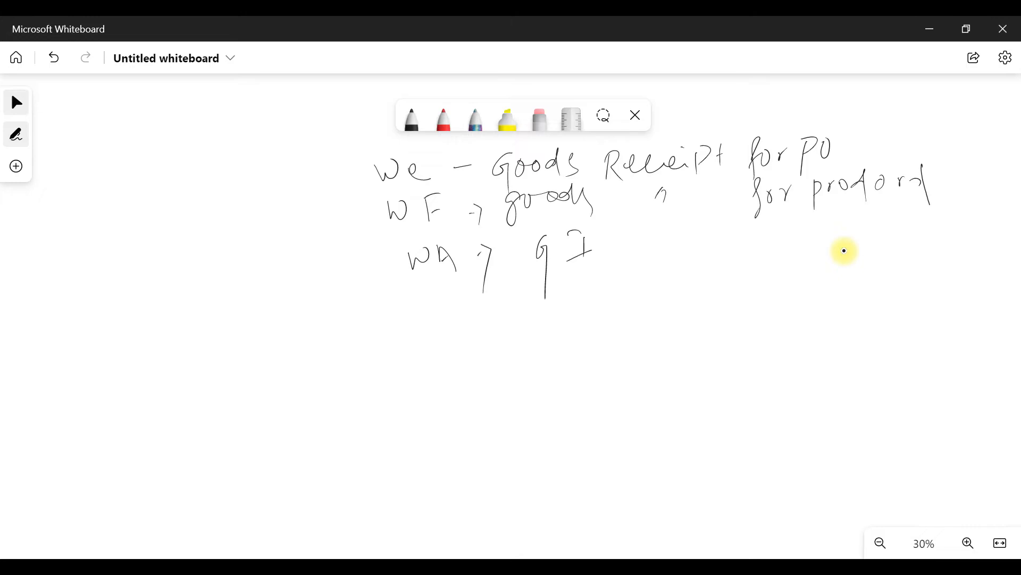
drag(620, 222, 607, 278)
drag(644, 230, 638, 261)
mouse_move(633, 246)
mouse_down()
mouse_move(692, 237)
mouse_move(708, 253)
mouse_up()
mouse_move(723, 222)
mouse_down()
mouse_move(713, 249)
mouse_move(754, 232)
mouse_move(756, 274)
mouse_up()
drag(755, 234, 780, 246)
mouse_move(790, 224)
mouse_down()
mouse_move(793, 251)
mouse_move(808, 246)
mouse_up()
mouse_move(810, 238)
mouse_down()
mouse_move(827, 234)
mouse_move(836, 249)
mouse_up()
drag(850, 205, 844, 251)
drag(883, 221, 892, 236)
drag(891, 221, 927, 223)
drag(934, 219, 948, 243)
mouse_move(971, 208)
mouse_down()
mouse_move(968, 227)
mouse_move(984, 230)
mouse_up()
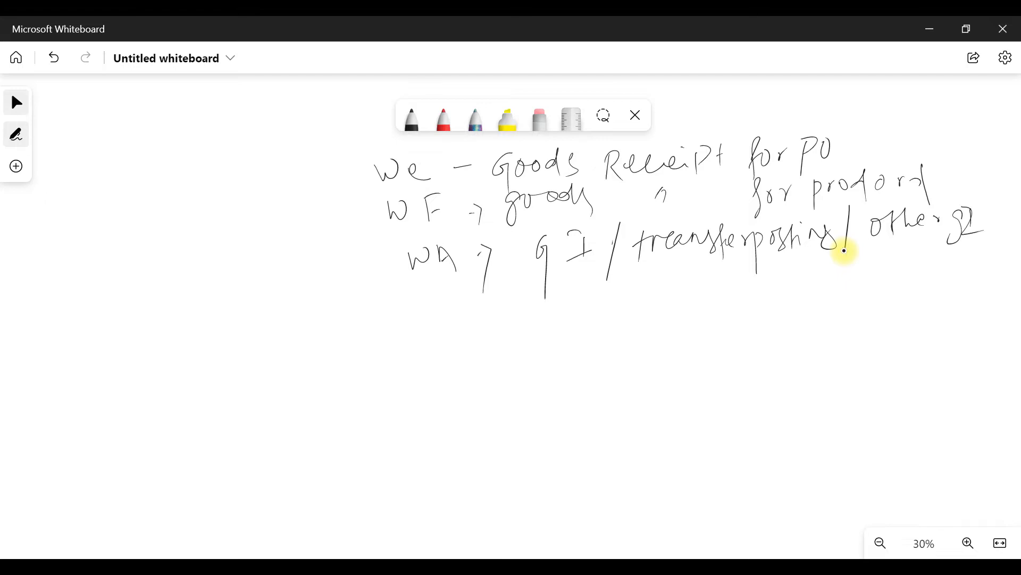
- Handwrite a fourth line, WL → GI for del doc (SD), and underline its key terms
mouse_move(422, 309)
mouse_down()
mouse_move(436, 324)
mouse_move(441, 303)
mouse_up()
mouse_move(456, 296)
mouse_down()
mouse_move(459, 323)
mouse_move(511, 298)
mouse_up()
drag(514, 292, 524, 308)
drag(594, 278, 597, 317)
mouse_move(608, 288)
mouse_down()
mouse_move(608, 301)
mouse_move(617, 281)
mouse_up()
mouse_move(678, 263)
mouse_down()
mouse_move(674, 308)
mouse_move(680, 283)
mouse_up()
mouse_move(687, 275)
mouse_down()
mouse_move(683, 287)
mouse_move(698, 274)
mouse_up()
drag(699, 277, 745, 266)
mouse_move(745, 266)
mouse_down()
mouse_move(750, 294)
mouse_move(775, 265)
mouse_move(779, 298)
mouse_move(813, 275)
mouse_up()
mouse_move(810, 283)
mouse_down()
mouse_move(818, 259)
mouse_move(825, 282)
mouse_up()
mouse_move(836, 263)
mouse_down()
mouse_move(831, 276)
mouse_move(895, 296)
mouse_move(899, 286)
mouse_move(932, 281)
mouse_up()
mouse_move(954, 254)
mouse_down()
mouse_move(964, 282)
mouse_move(931, 309)
mouse_up()
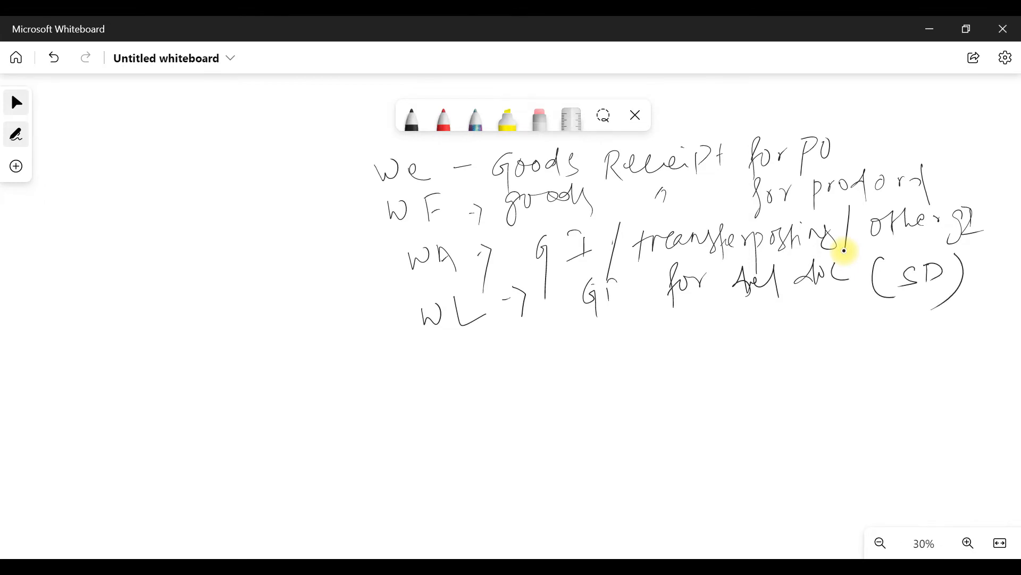
drag(909, 296, 928, 289)
drag(738, 309, 825, 291)
drag(585, 315, 617, 307)
drag(434, 343, 488, 317)
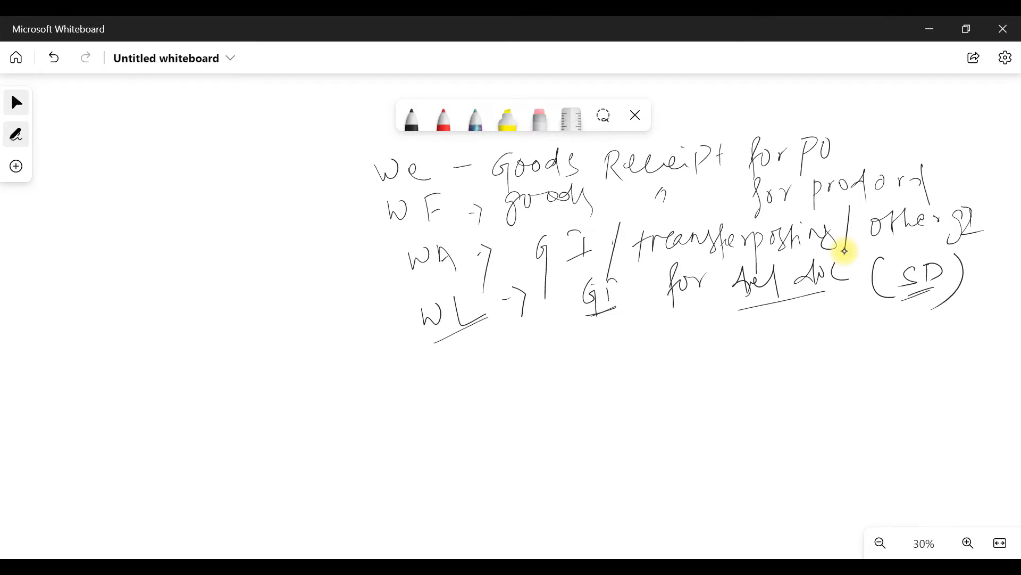
- Handwrite a fifth line, IB → Phy Inv doc, and underline IB and doc
drag(456, 364, 457, 384)
mouse_move(438, 366)
mouse_down()
mouse_move(466, 357)
mouse_move(473, 384)
mouse_up()
drag(471, 360, 473, 385)
drag(525, 365, 538, 360)
mouse_move(537, 351)
mouse_down()
mouse_move(548, 355)
mouse_move(542, 400)
mouse_up()
drag(595, 372, 592, 340)
mouse_move(592, 340)
mouse_down()
mouse_move(606, 342)
mouse_move(619, 327)
mouse_up()
mouse_move(620, 327)
mouse_down()
mouse_move(631, 355)
mouse_move(662, 363)
mouse_move(660, 381)
mouse_up()
mouse_move(686, 330)
mouse_down()
mouse_move(688, 353)
mouse_move(690, 327)
mouse_up()
drag(675, 355, 715, 349)
mouse_move(716, 333)
mouse_down()
mouse_move(722, 349)
mouse_move(731, 327)
mouse_up()
mouse_move(786, 333)
mouse_down()
mouse_move(768, 345)
mouse_move(778, 346)
mouse_up()
mouse_move(783, 331)
mouse_down()
mouse_move(798, 319)
mouse_move(801, 336)
mouse_up()
drag(831, 318, 833, 332)
drag(716, 368, 806, 348)
drag(440, 406, 492, 386)
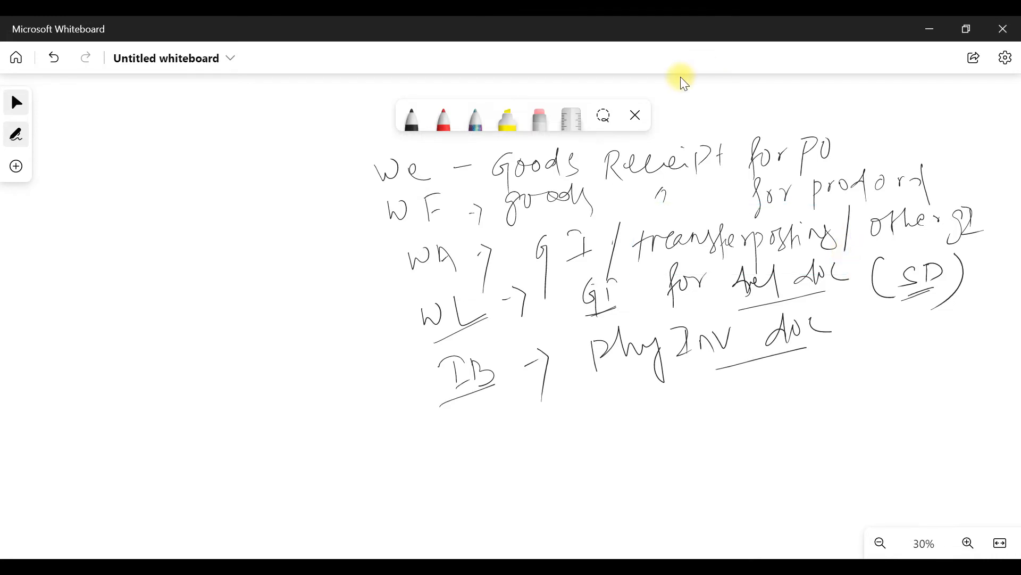
- Switch back to SAP, check the groups containing IB, WA, WE and WF, and return to the material document number range screen
key(alt+Tab)
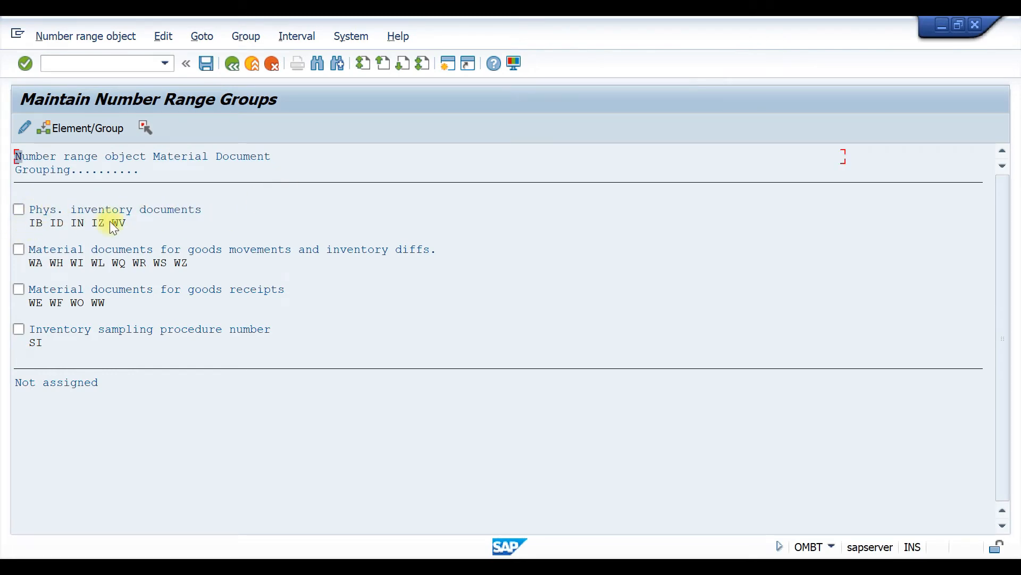
click(35, 222)
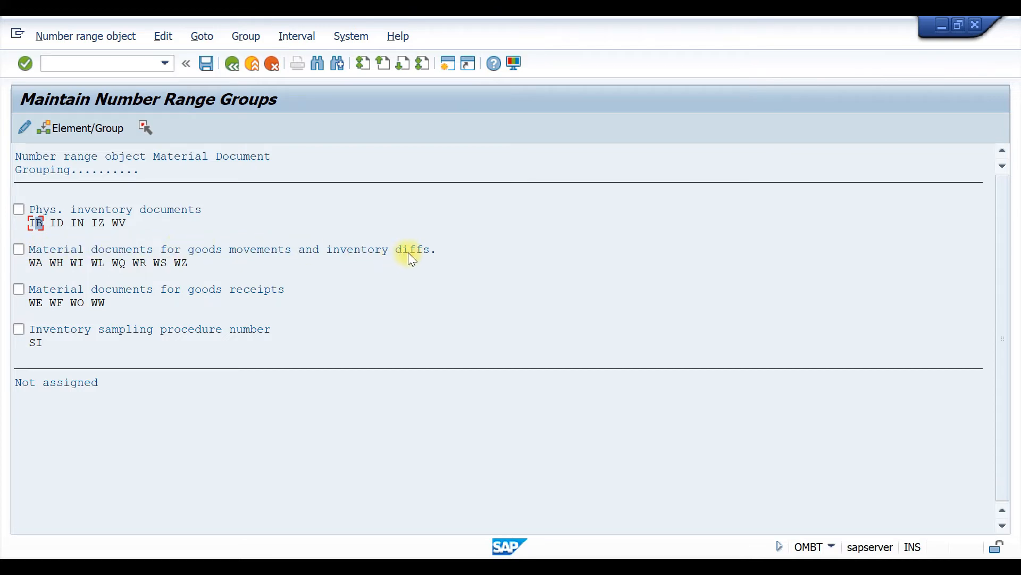
click(34, 263)
click(28, 305)
click(57, 304)
click(232, 63)
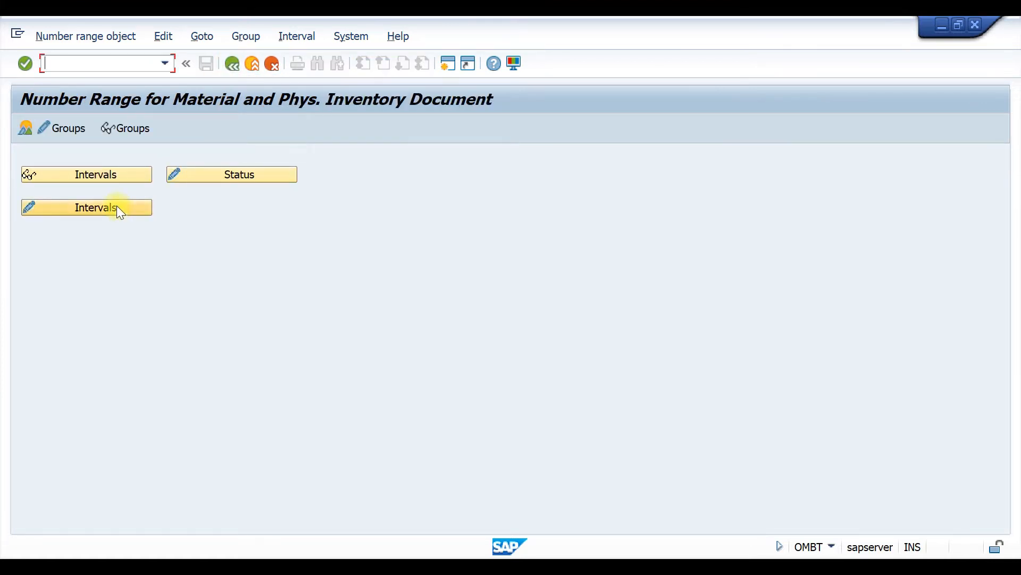
click(83, 208)
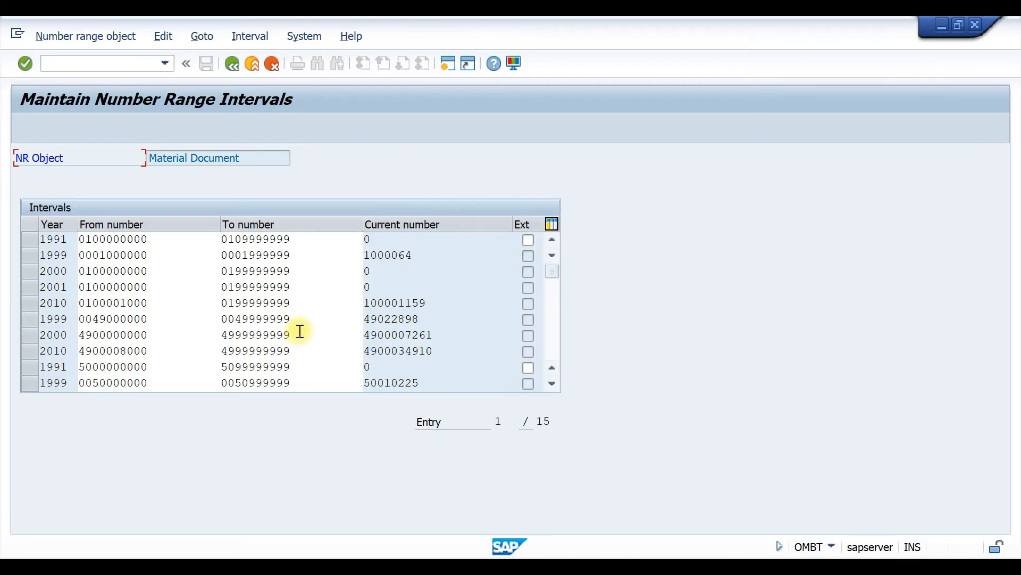
scroll(123, 288, down, 5)
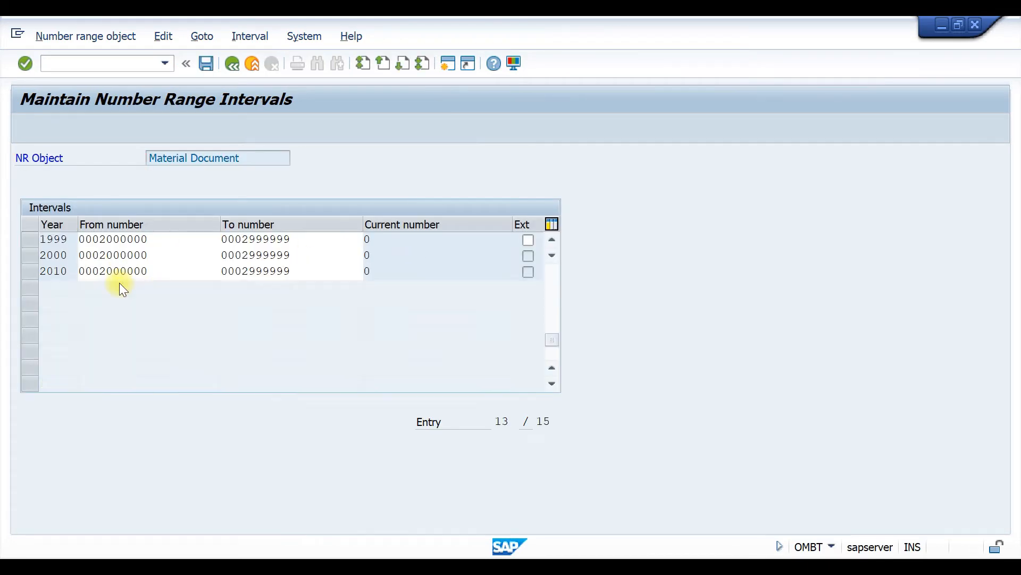
scroll(119, 282, up, 2)
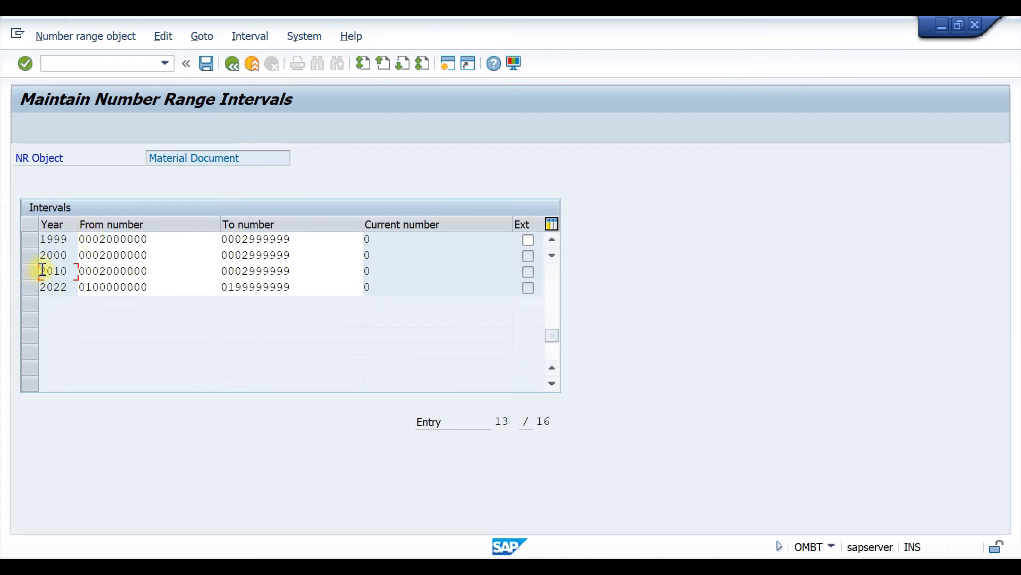
click(165, 39)
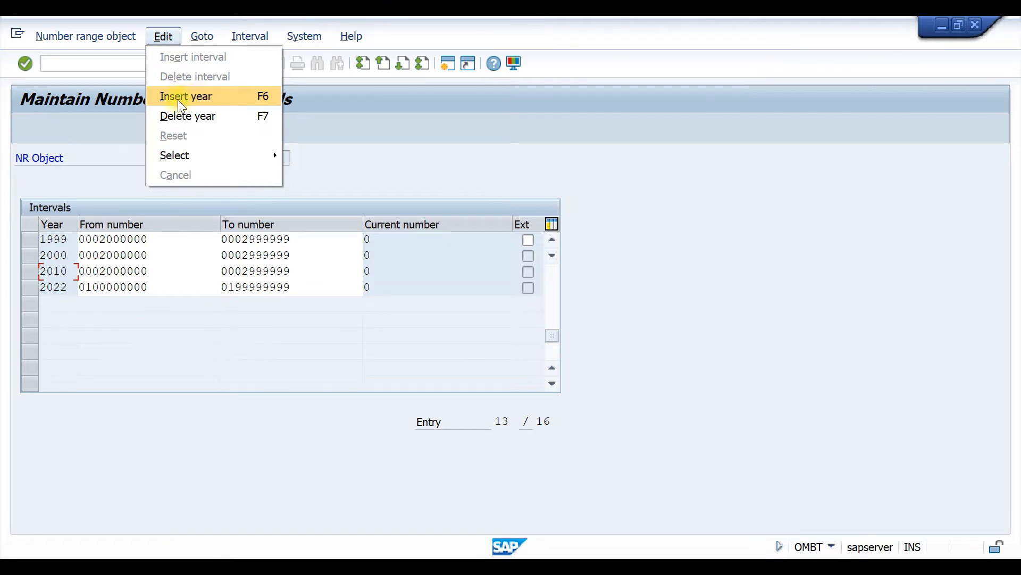
click(197, 96)
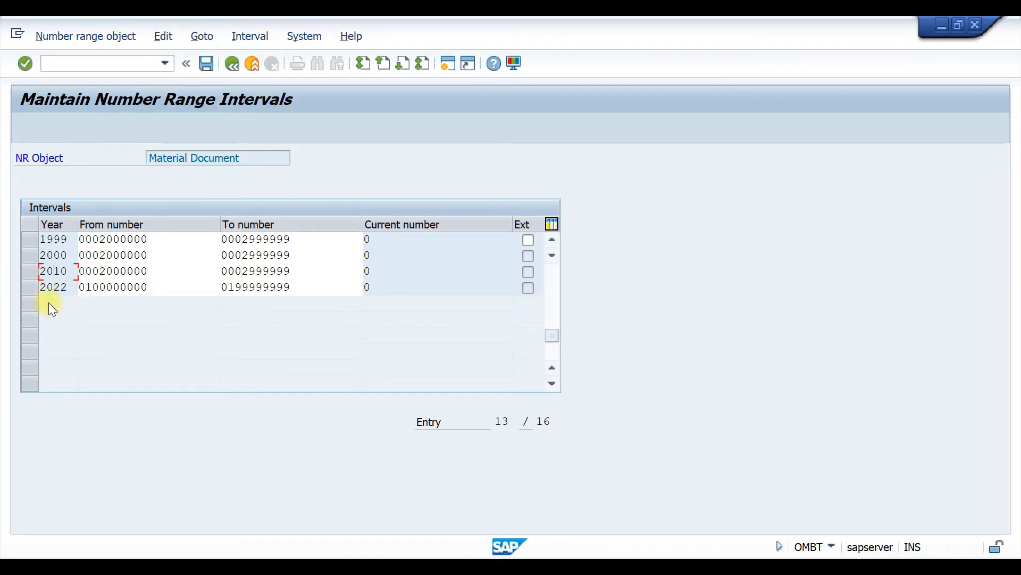
- Save the material document intervals, accept the transport notice, and return to the IMG structure
key(ctrl+s)
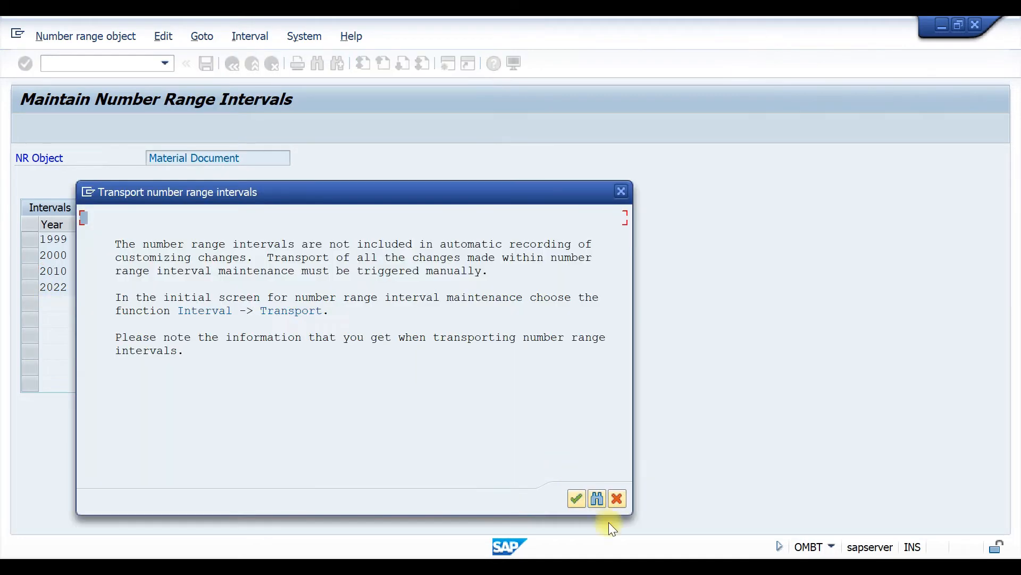
click(577, 499)
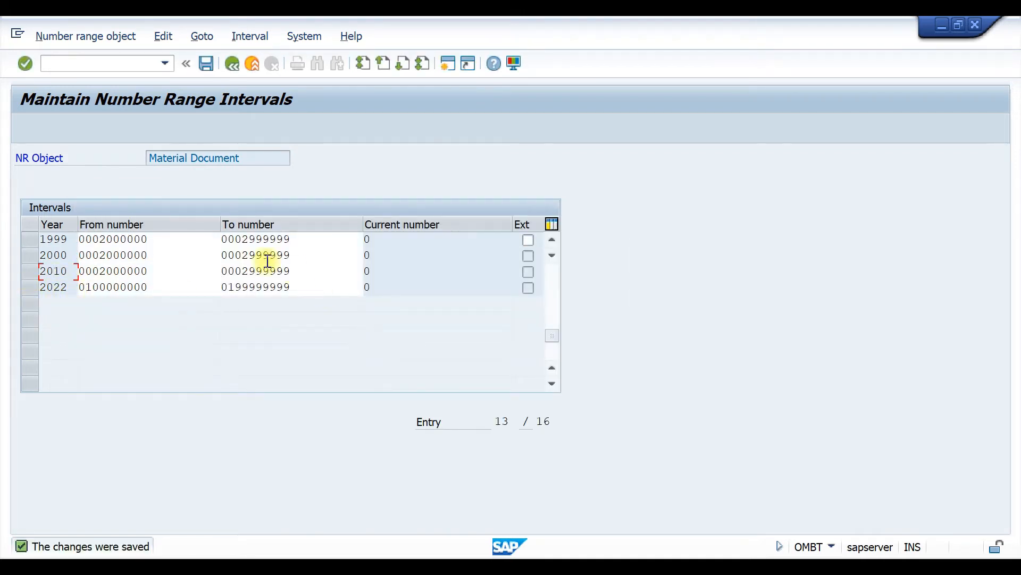
click(232, 63)
click(232, 62)
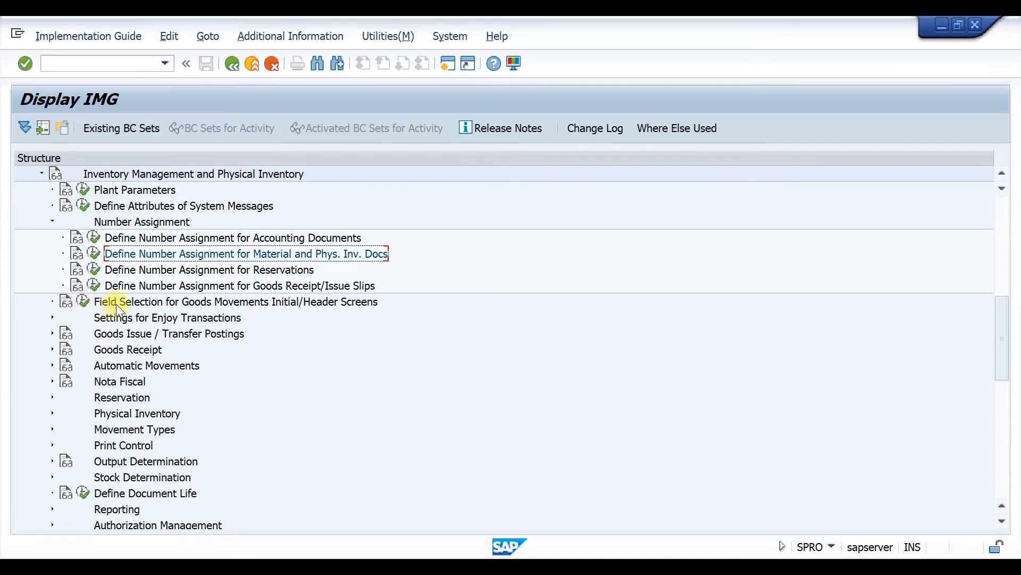
- Examine the modifiable fields in the field selection for goods movements initial/header screens and return to the IMG structure
click(83, 301)
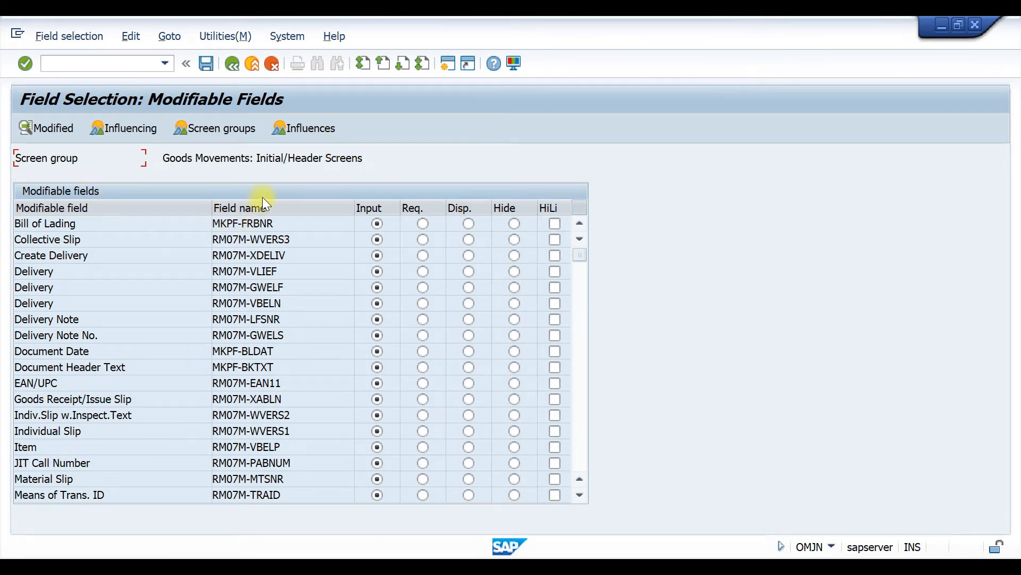
drag(363, 158, 260, 161)
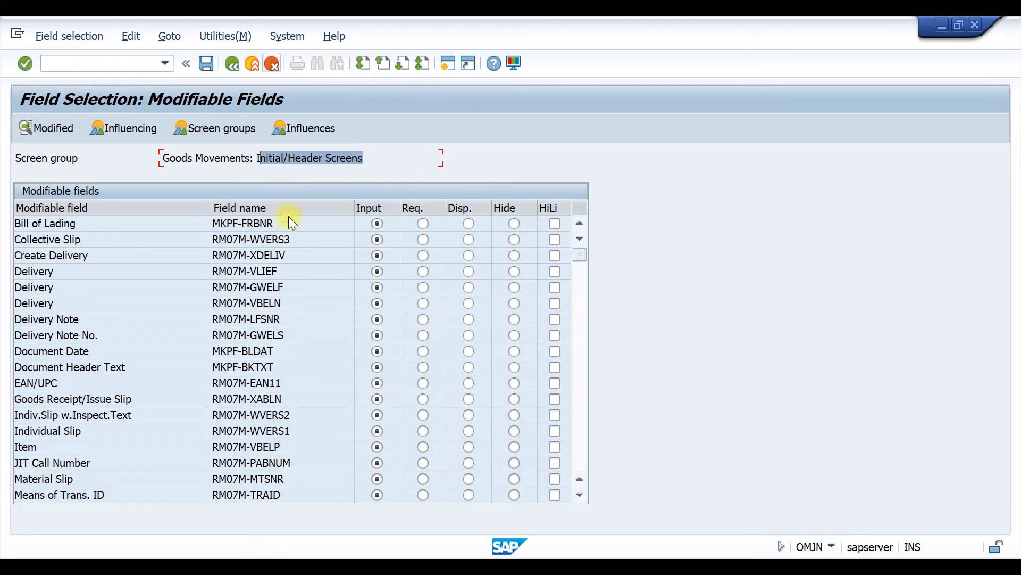
click(232, 63)
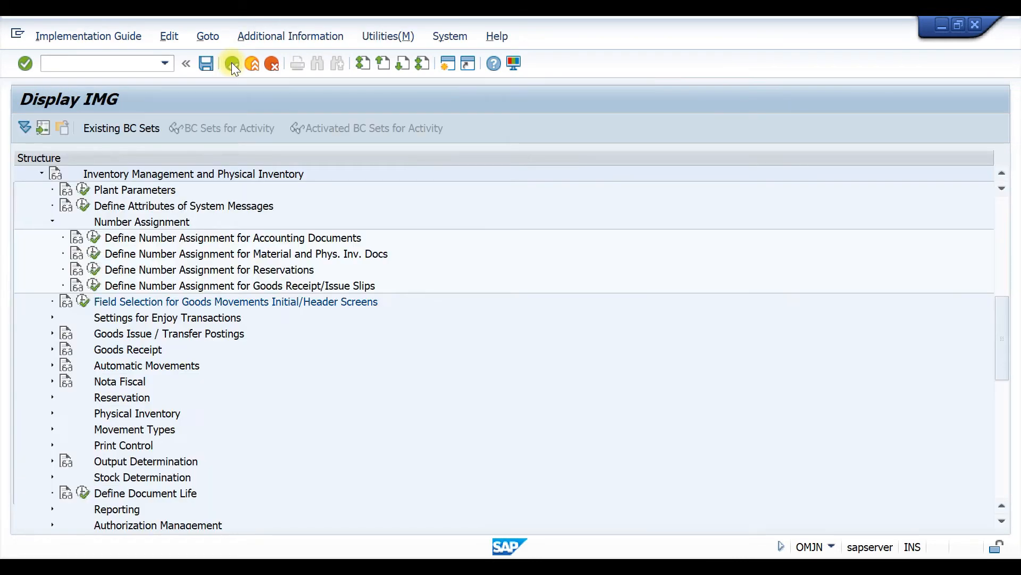
- Expand Settings for Enjoy Transactions and its Settings for Goods Movements (MIGO) node in the IMG structure
click(52, 318)
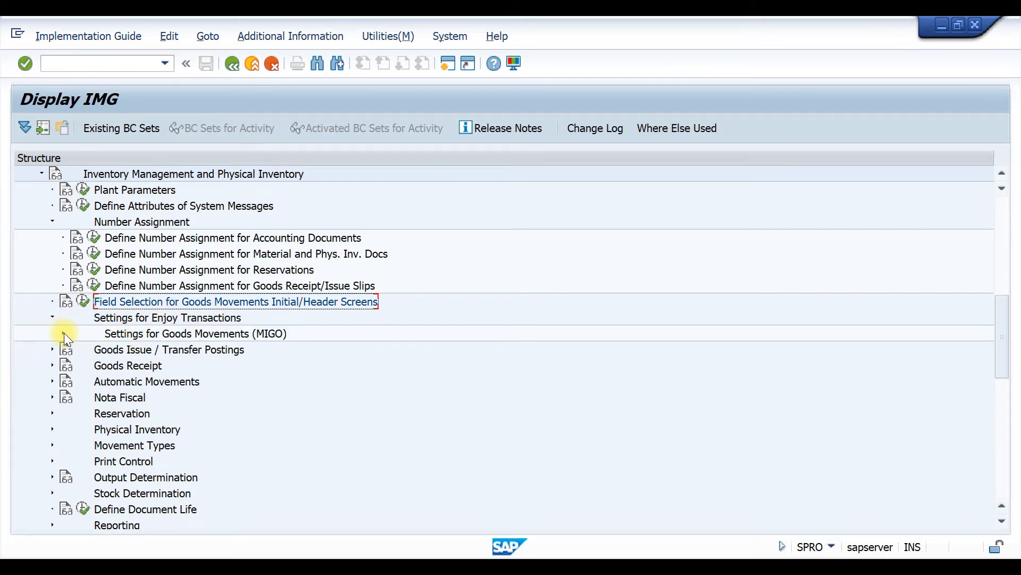
click(63, 334)
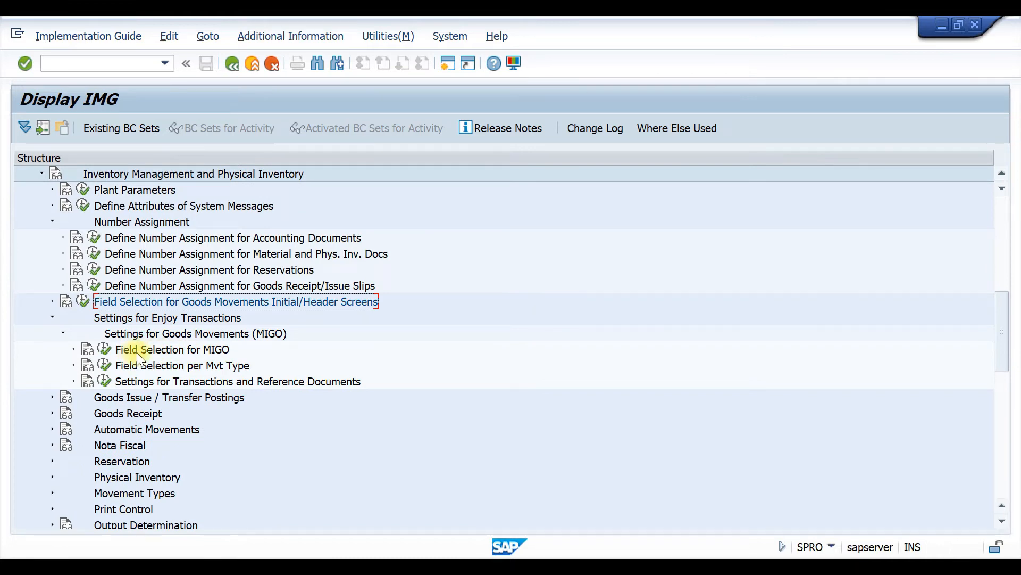
- Check the modifiable fields in Field Selection for MIGO, and browse Field Selection per Mvt Type down to the movement type 201 entries
click(104, 349)
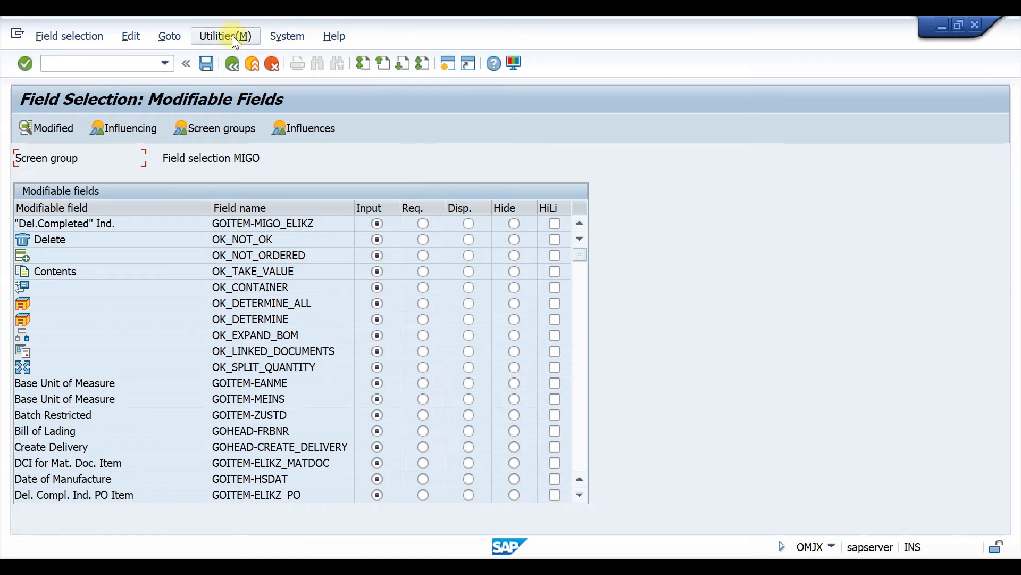
click(231, 64)
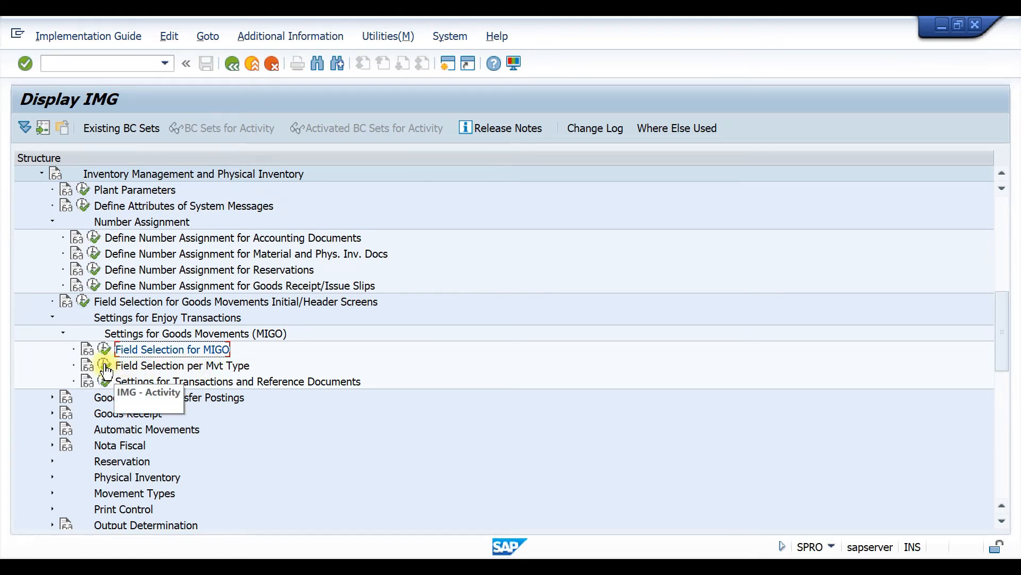
double_click(139, 365)
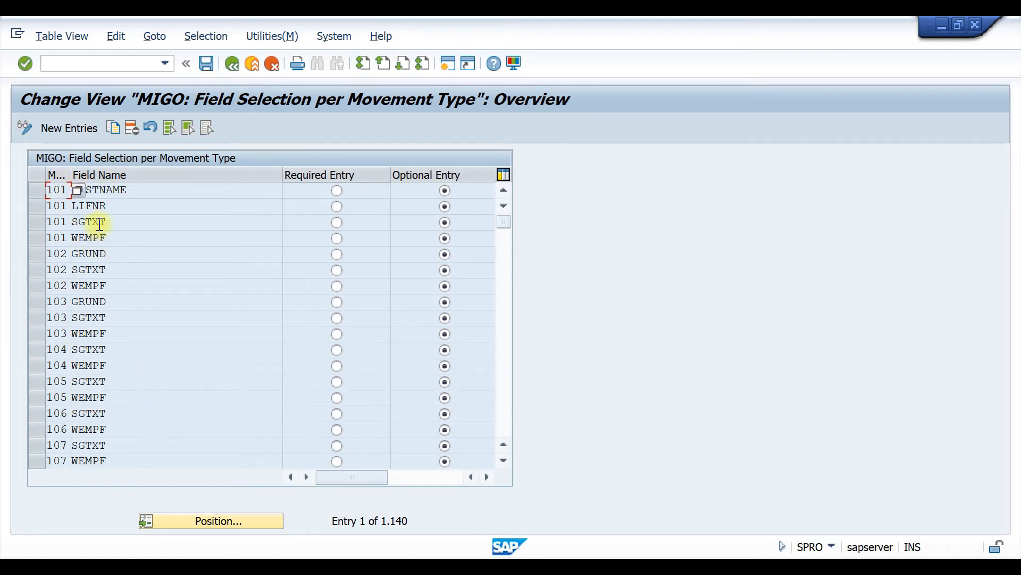
scroll(91, 267, down, 6)
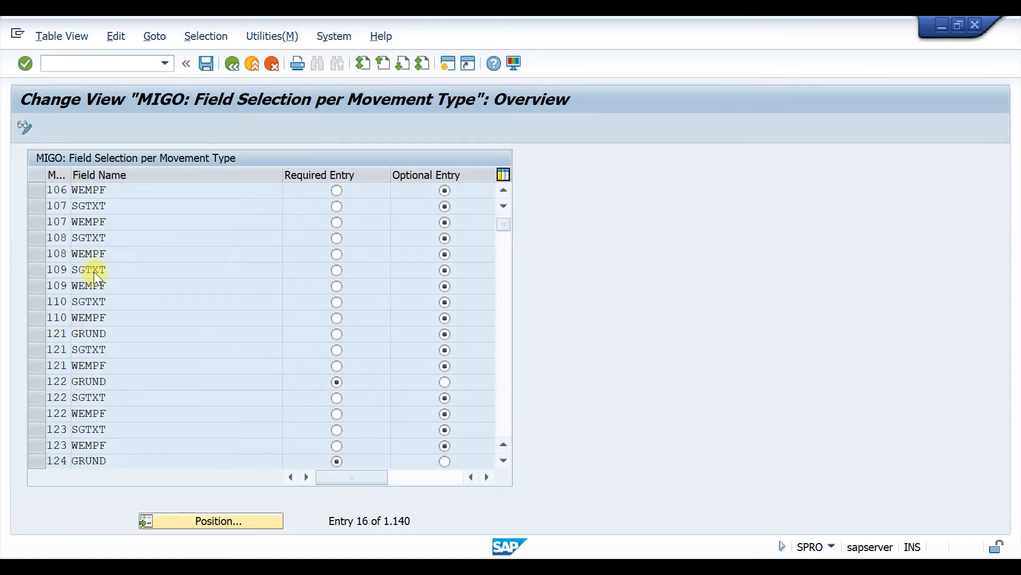
scroll(96, 276, down, 8)
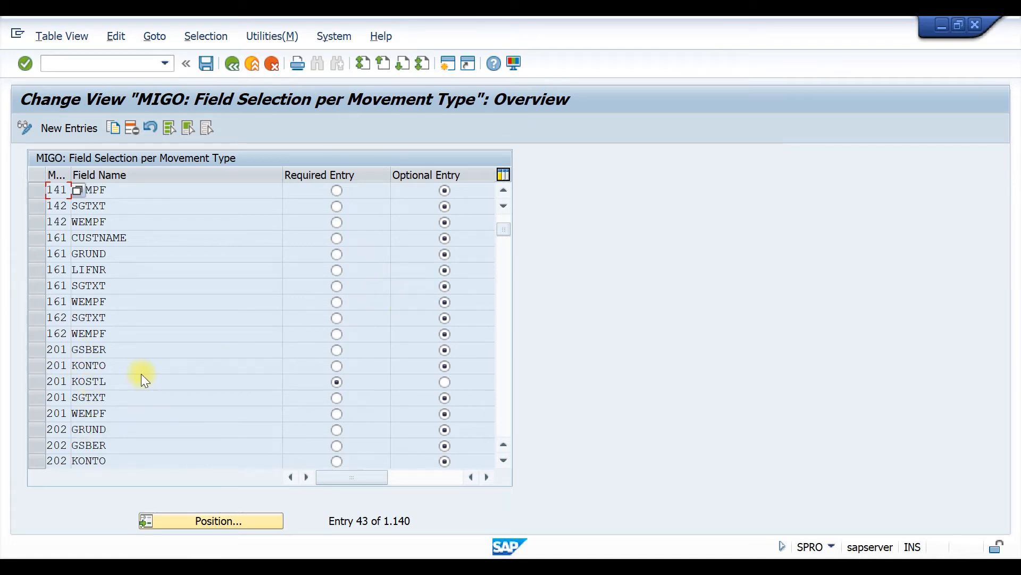
- Look up the KONTO field of movement type 201 in the field name search help and return to the IMG structure
click(41, 381)
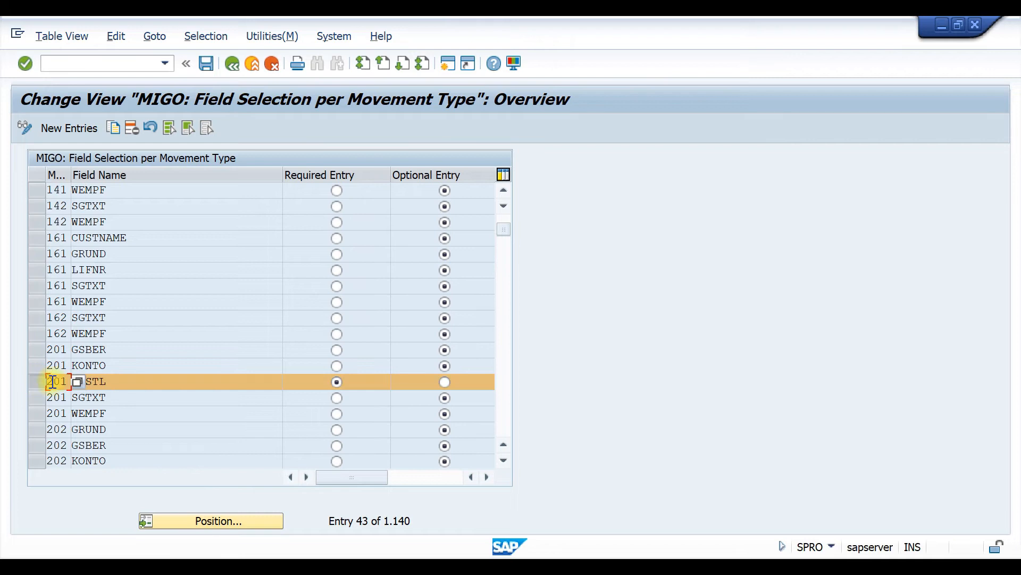
click(108, 365)
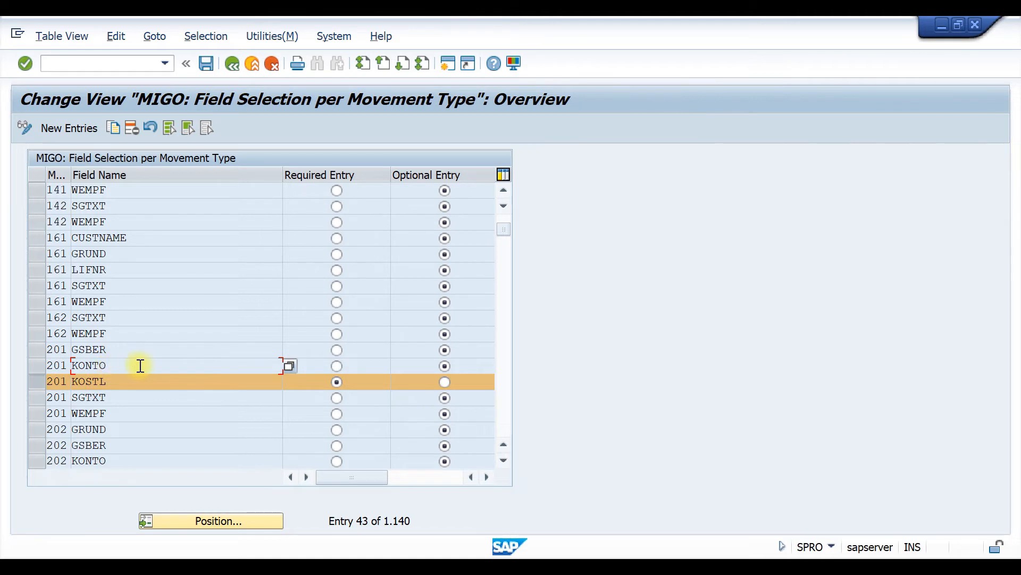
mouse_move(107, 366)
mouse_down()
mouse_move(65, 365)
mouse_move(108, 381)
mouse_up()
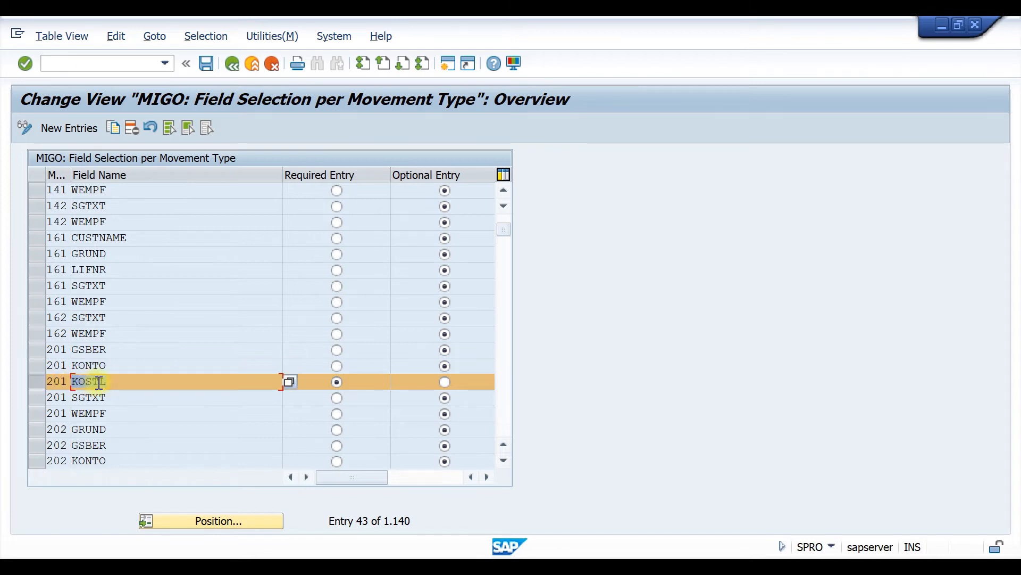
click(212, 368)
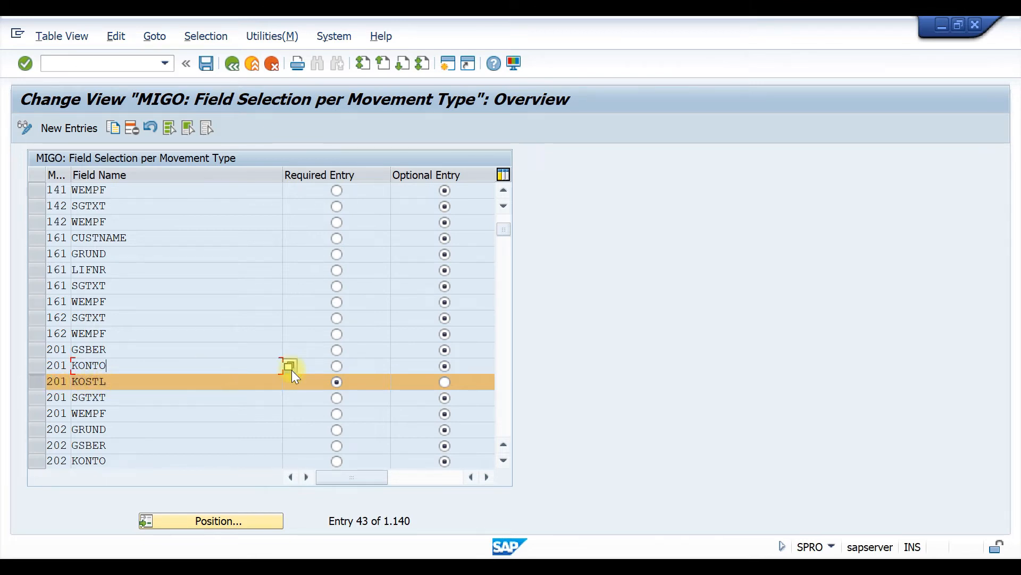
key(F4)
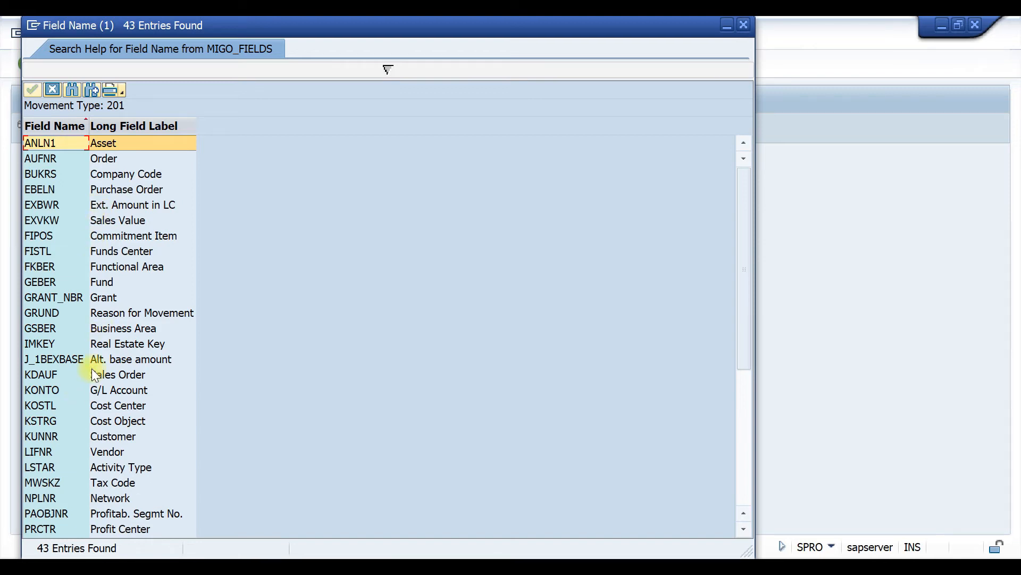
click(36, 393)
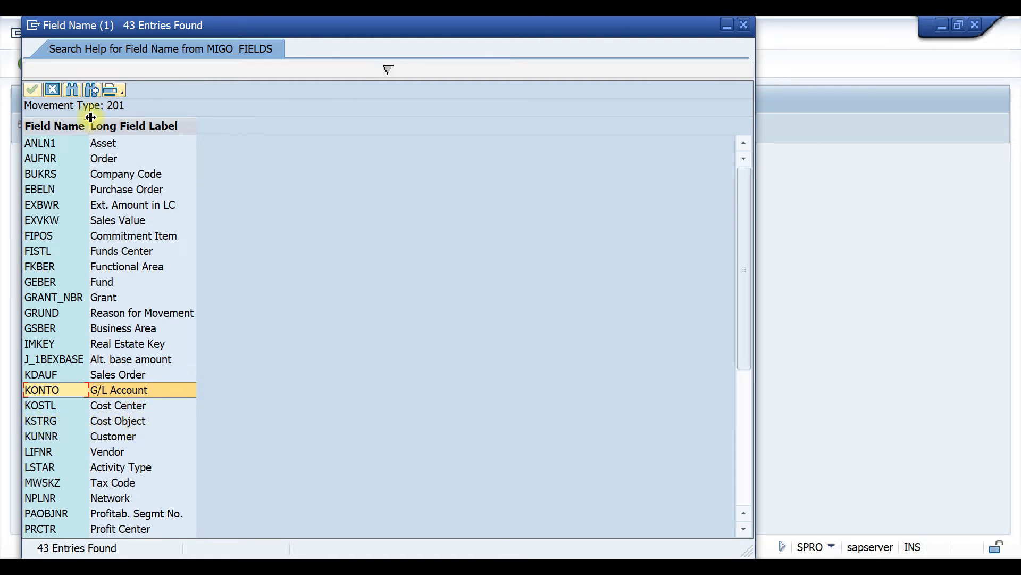
click(52, 89)
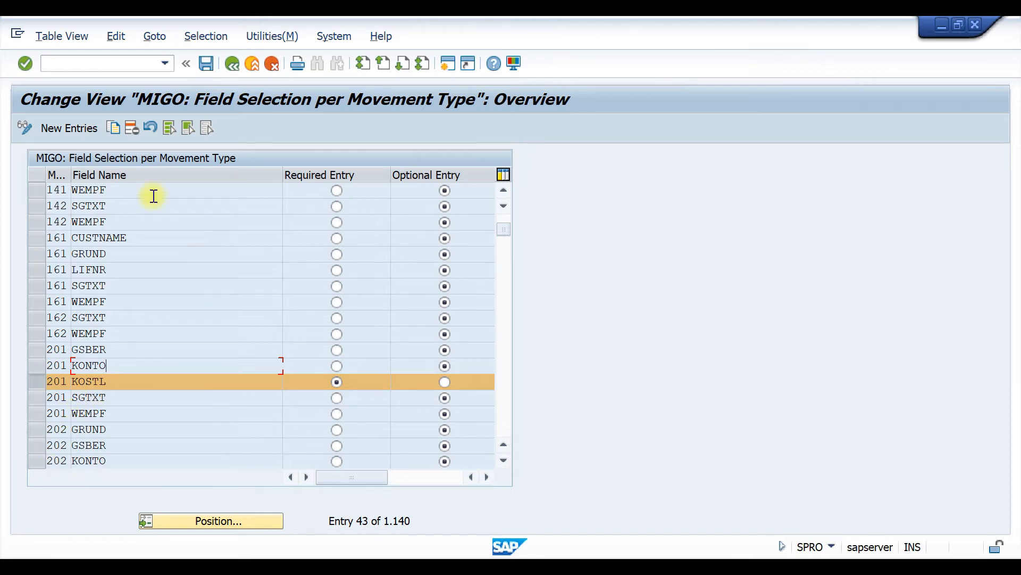
click(232, 62)
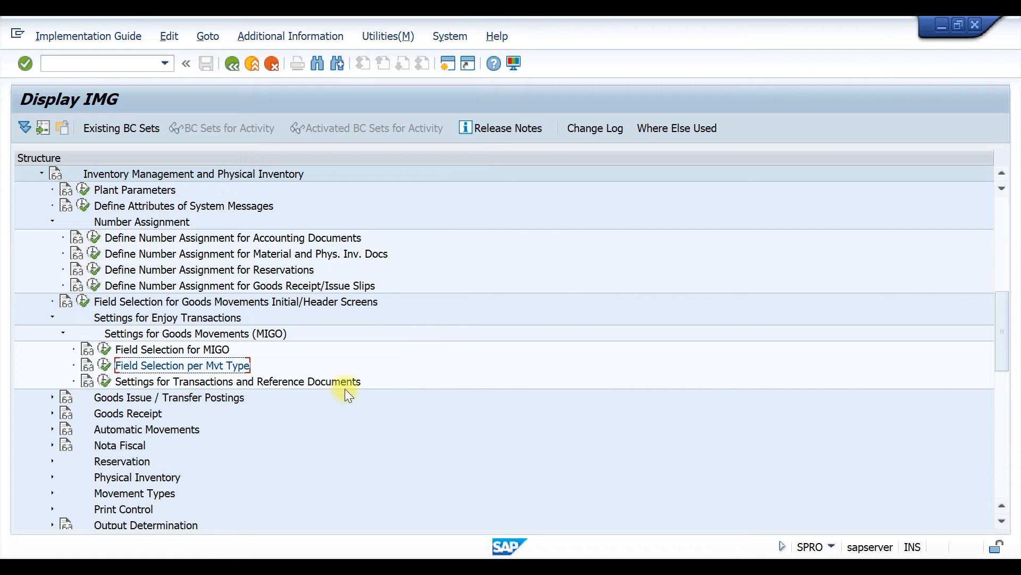
- Open Settings for Transactions and Reference Documents and examine the MIGO, MIGO_GI, MIGO_GO and MIGO_GR transaction codes
click(105, 381)
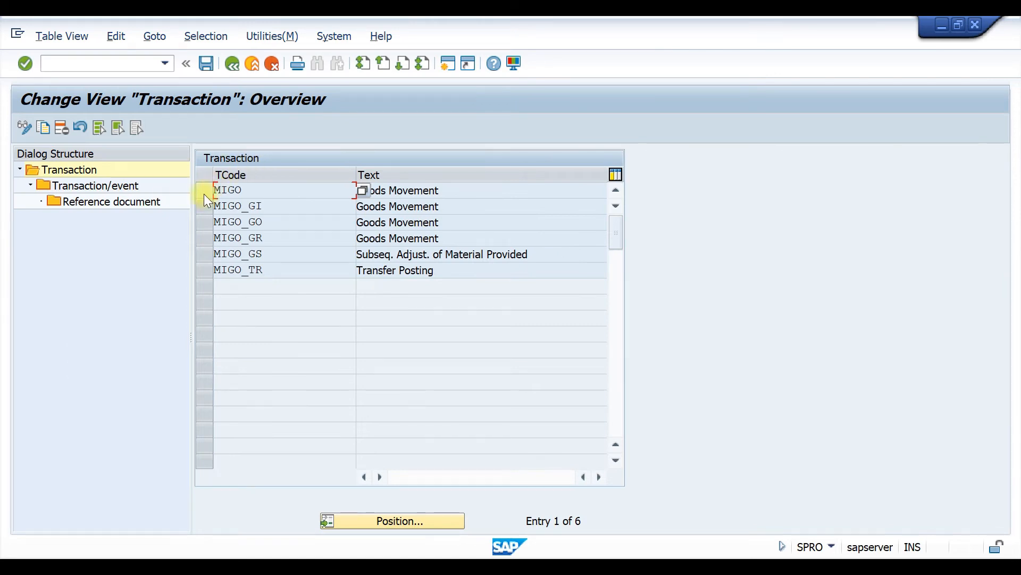
click(251, 190)
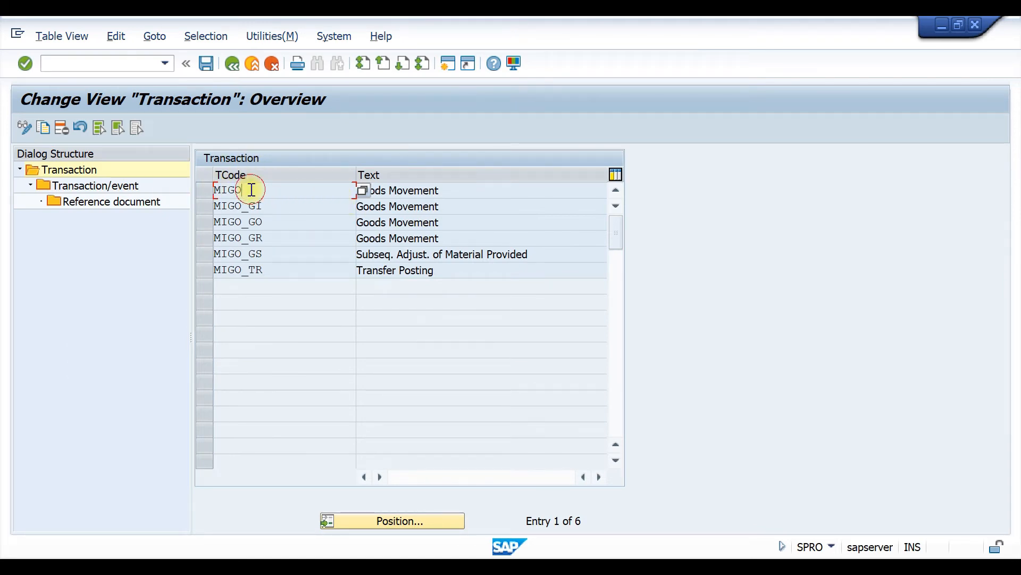
click(275, 206)
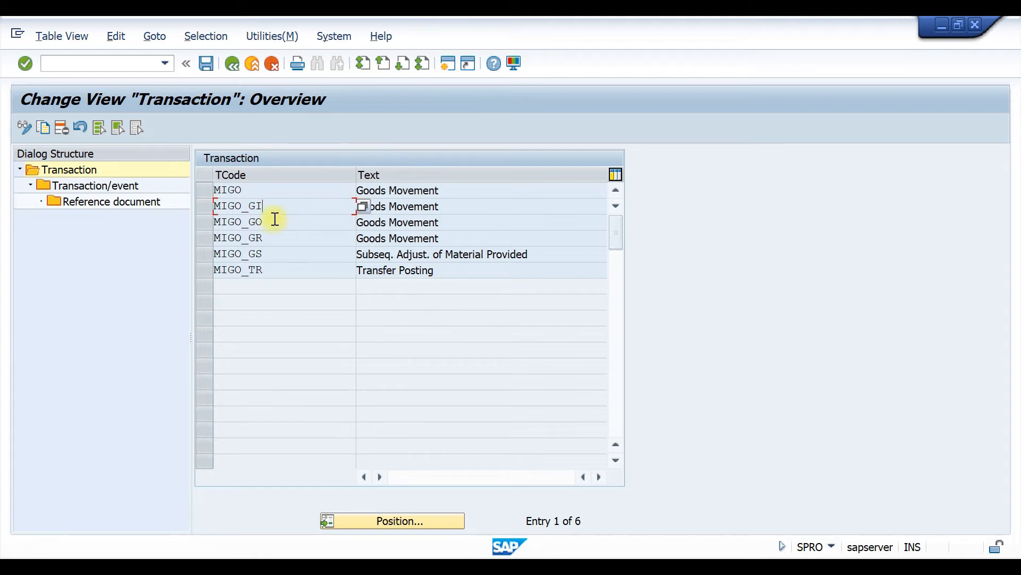
drag(272, 222, 199, 230)
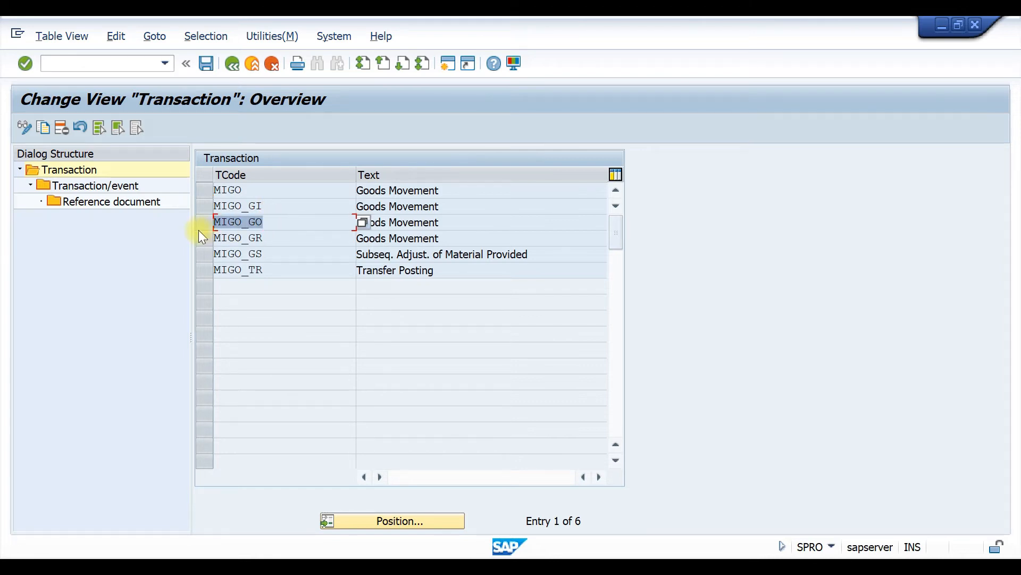
click(266, 237)
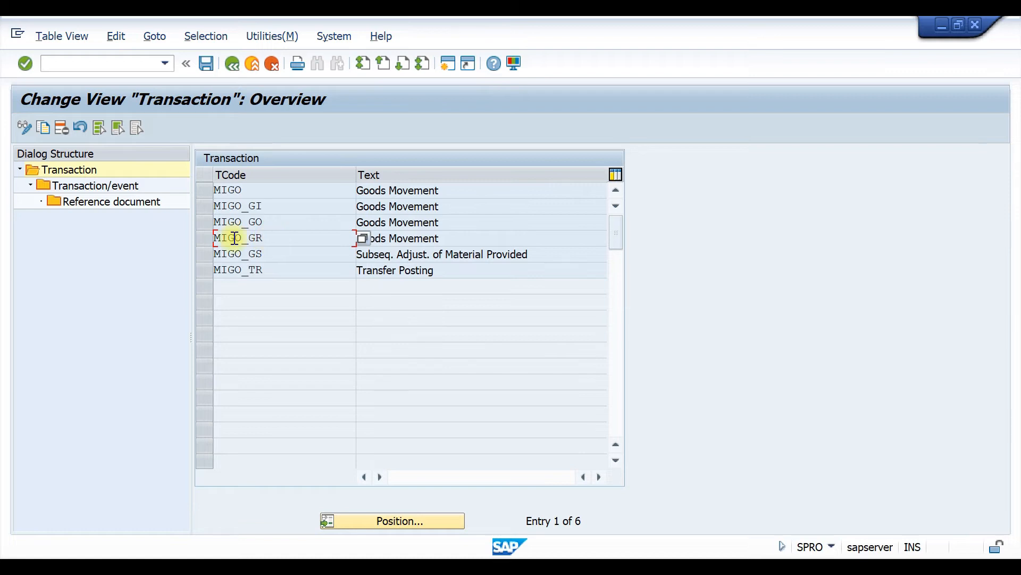
- Examine the reference documents and movement types of MIGO_GI for Goods Issue and return to the transaction overview
click(203, 208)
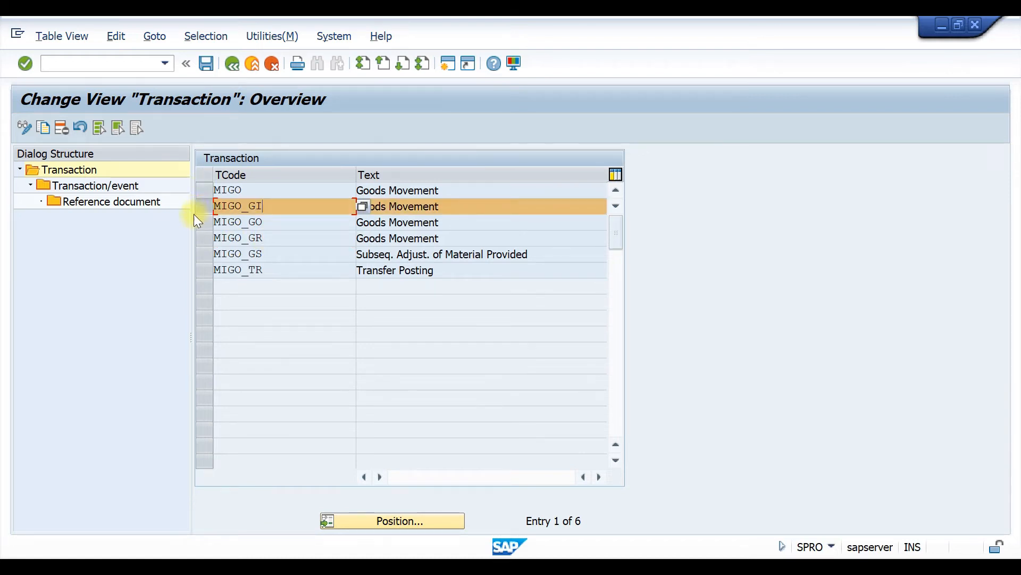
double_click(90, 200)
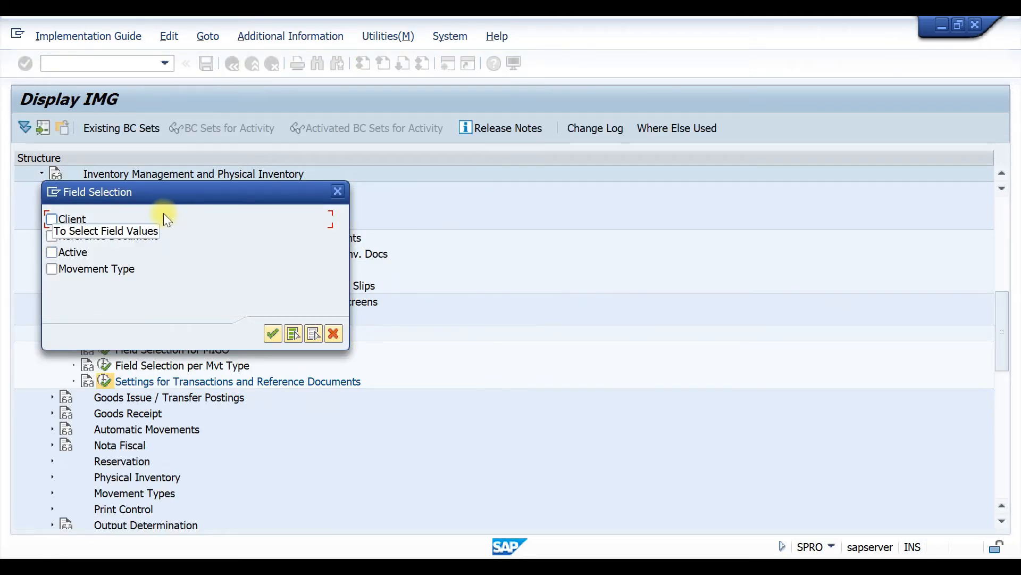
click(336, 191)
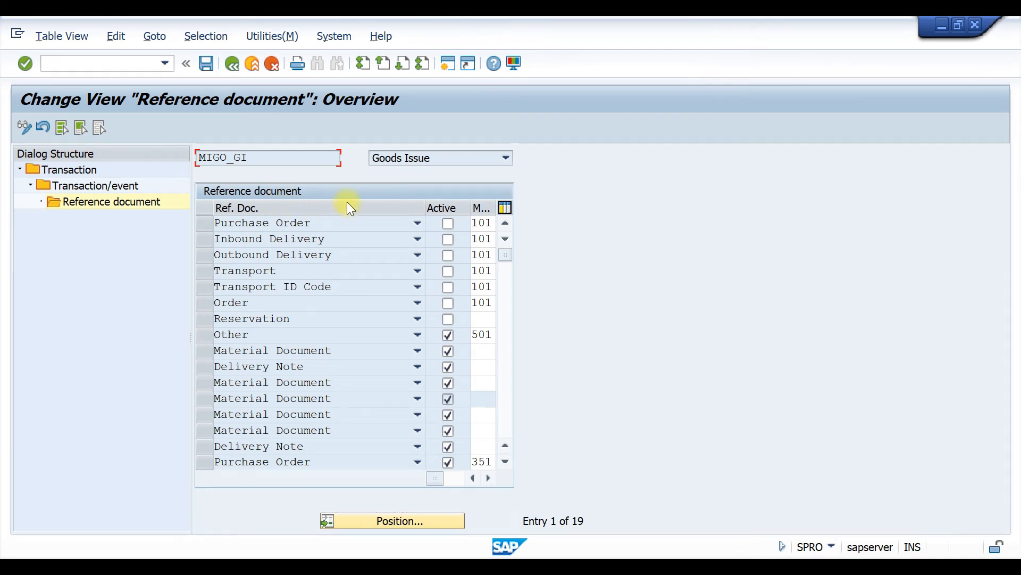
click(487, 477)
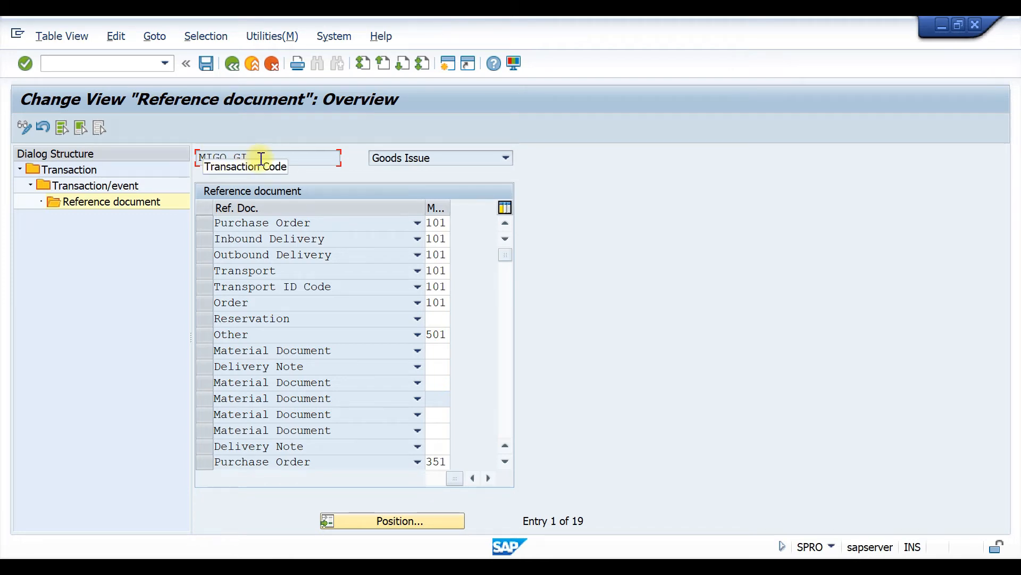
drag(257, 157, 163, 161)
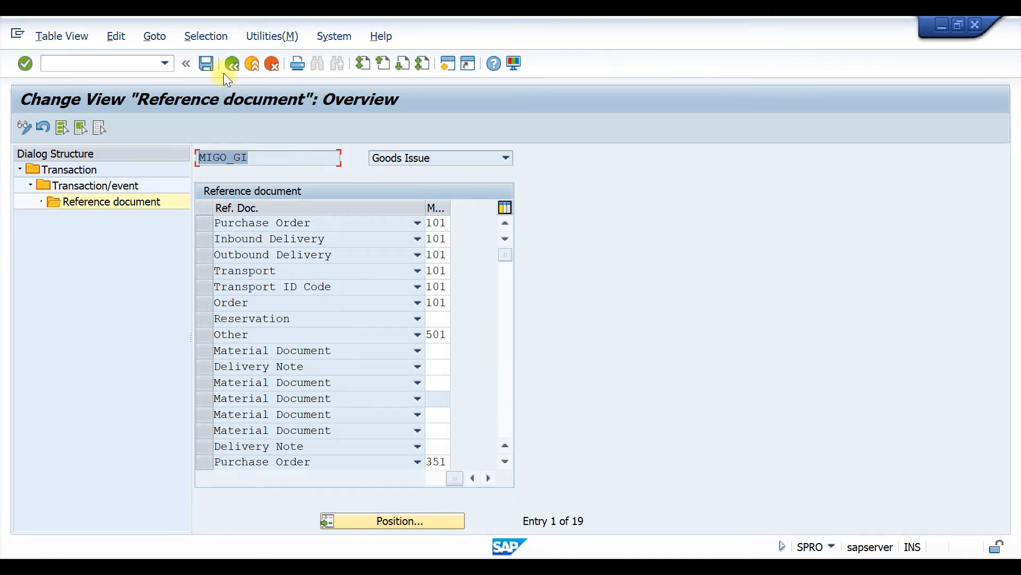
click(231, 60)
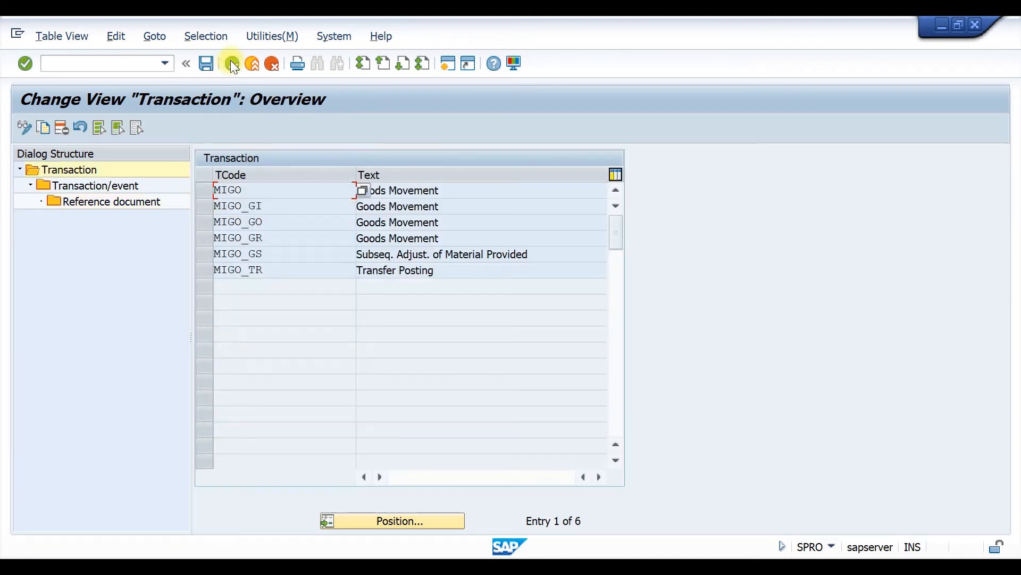
- Examine the active Order reference documents and their movement types for MIGO_GO and return to the transaction overview
click(211, 222)
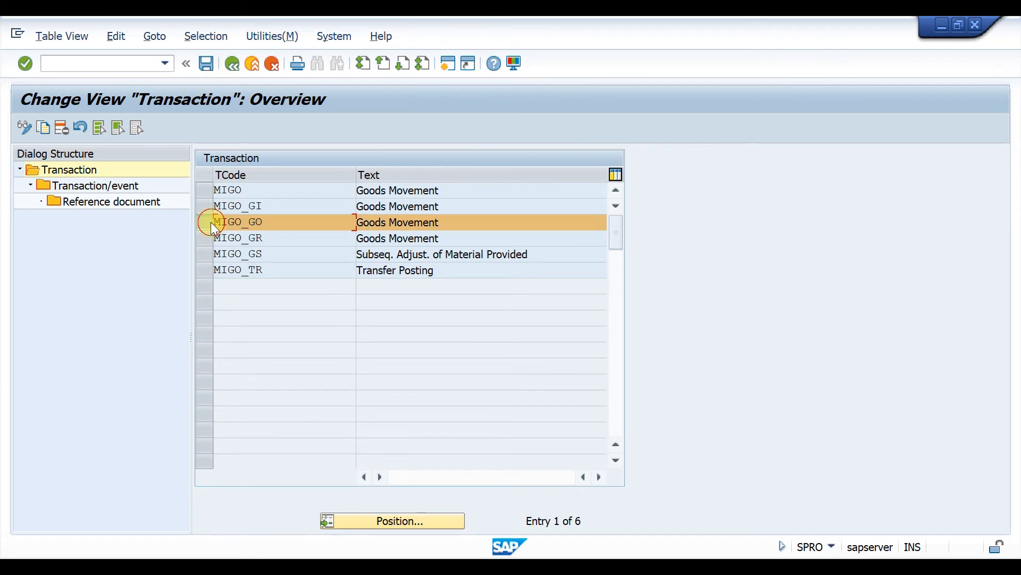
click(123, 203)
double_click(122, 201)
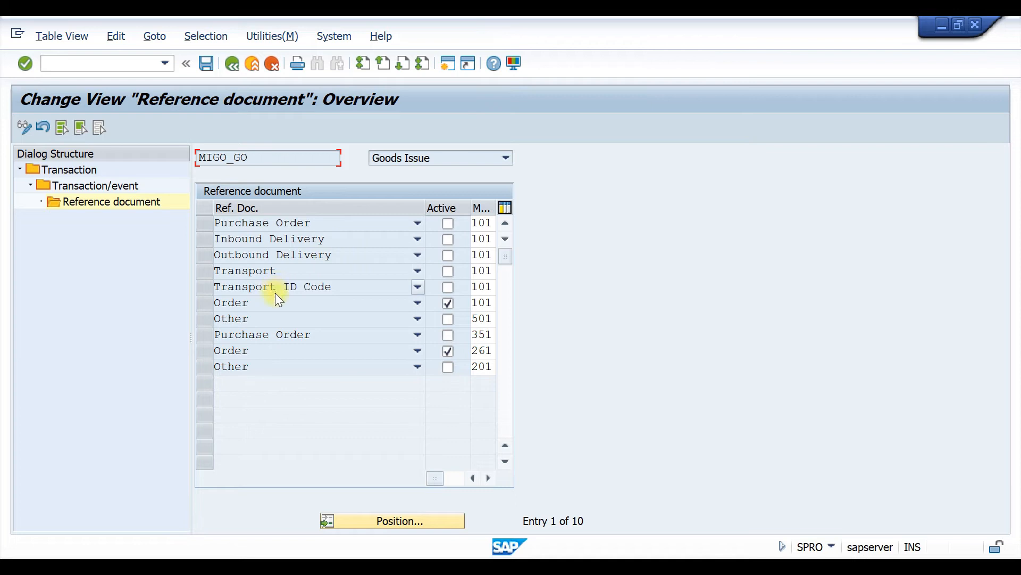
click(262, 302)
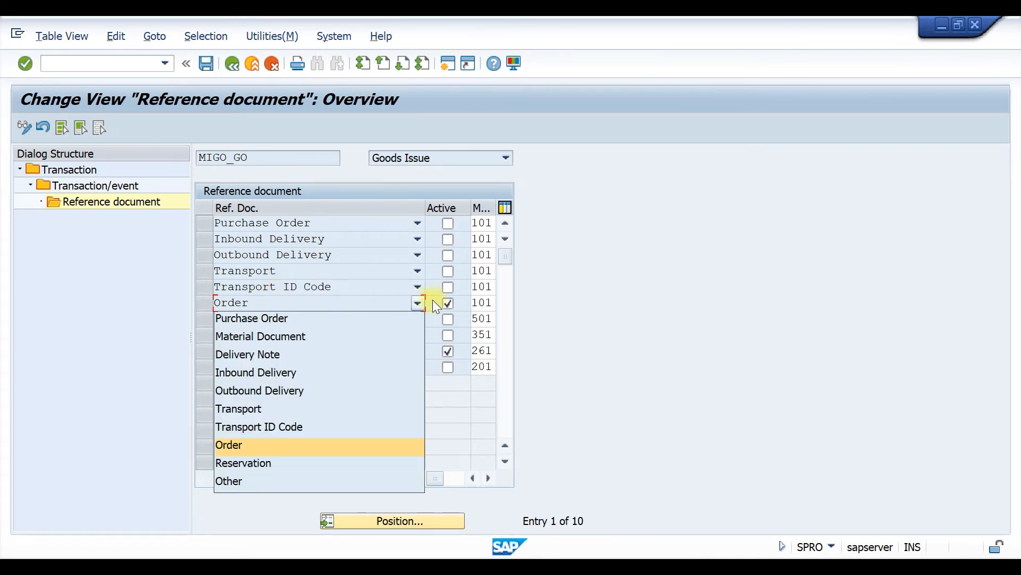
click(703, 353)
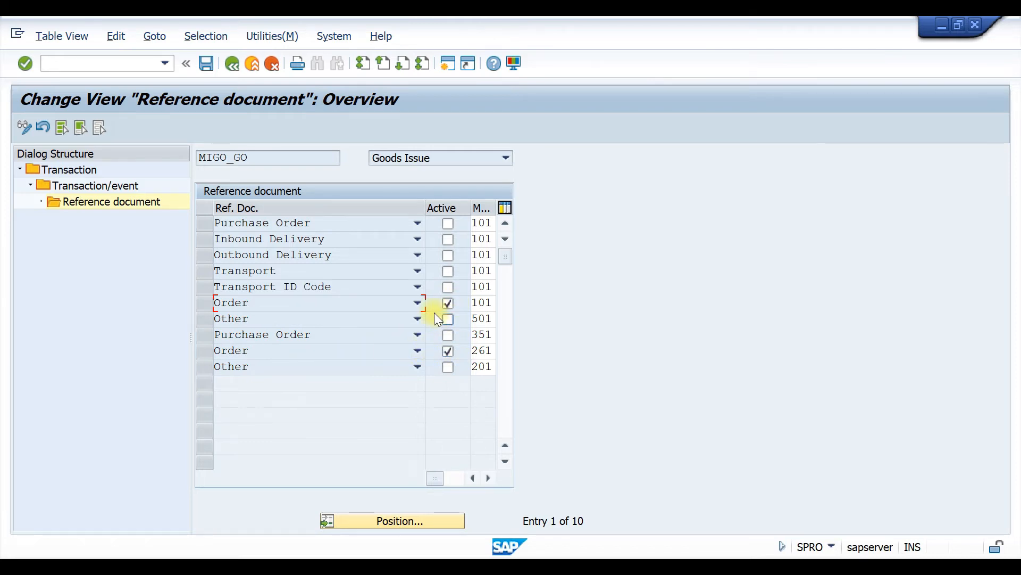
double_click(492, 304)
drag(493, 350, 463, 352)
click(232, 62)
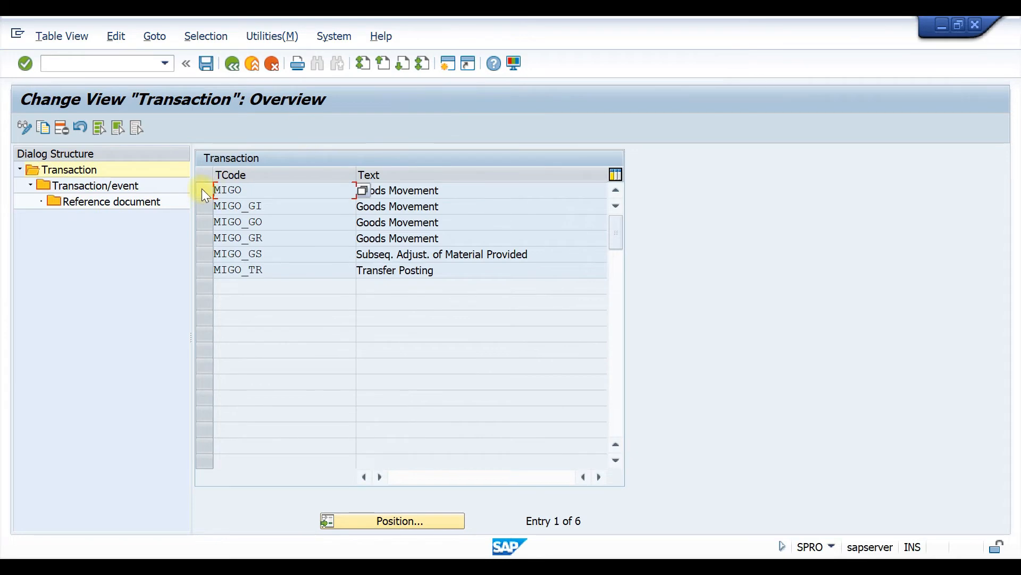
- Examine the active reference documents of transaction MIGO for Goods Receipt and return to the IMG structure
click(202, 190)
click(102, 201)
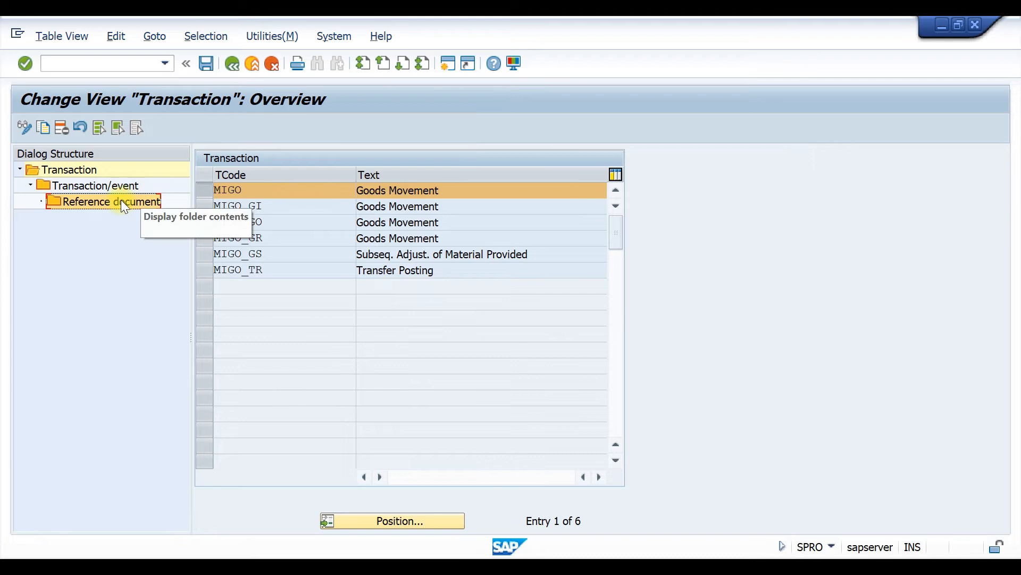
key(F3)
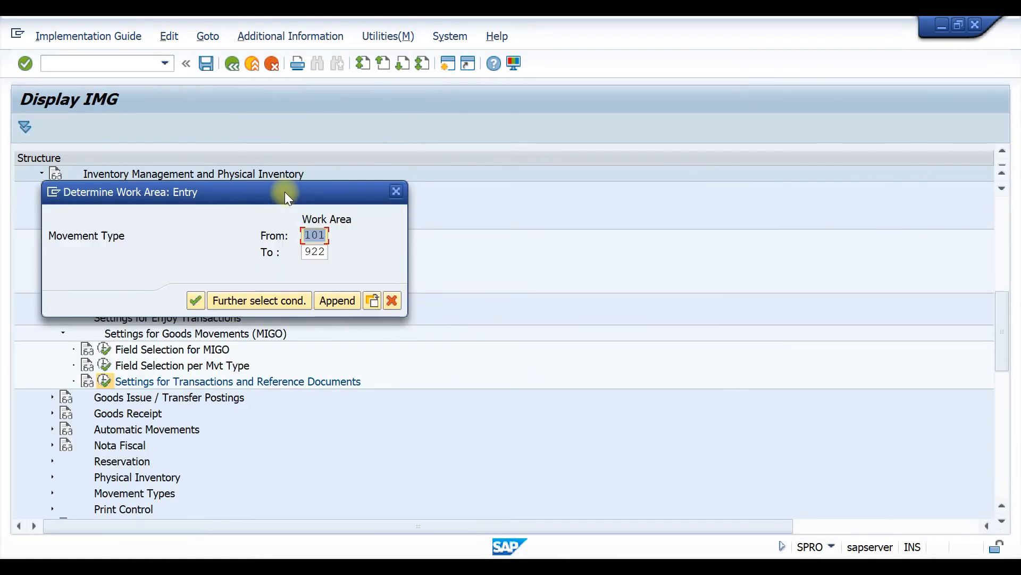
click(196, 299)
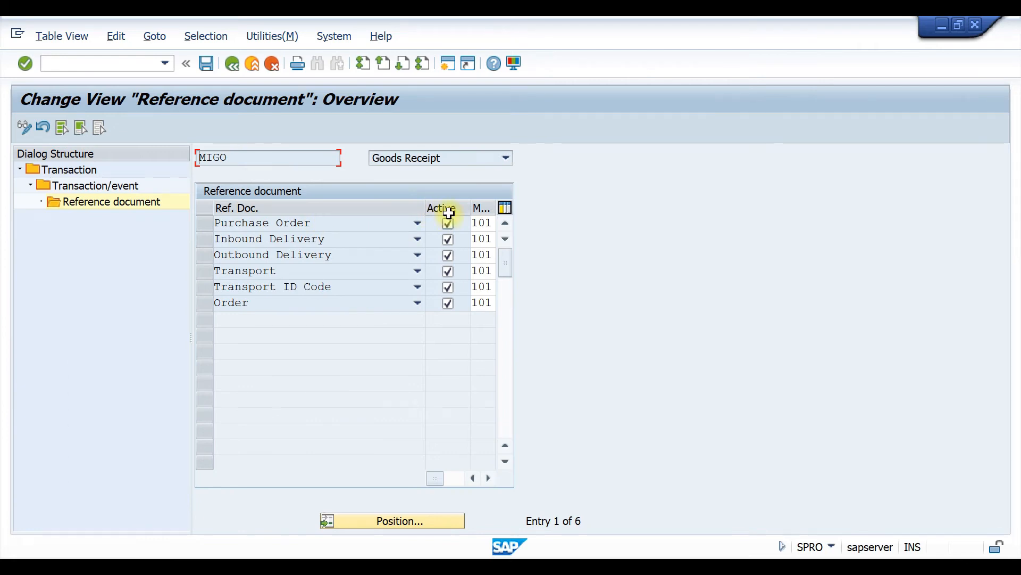
drag(235, 155, 148, 154)
click(232, 64)
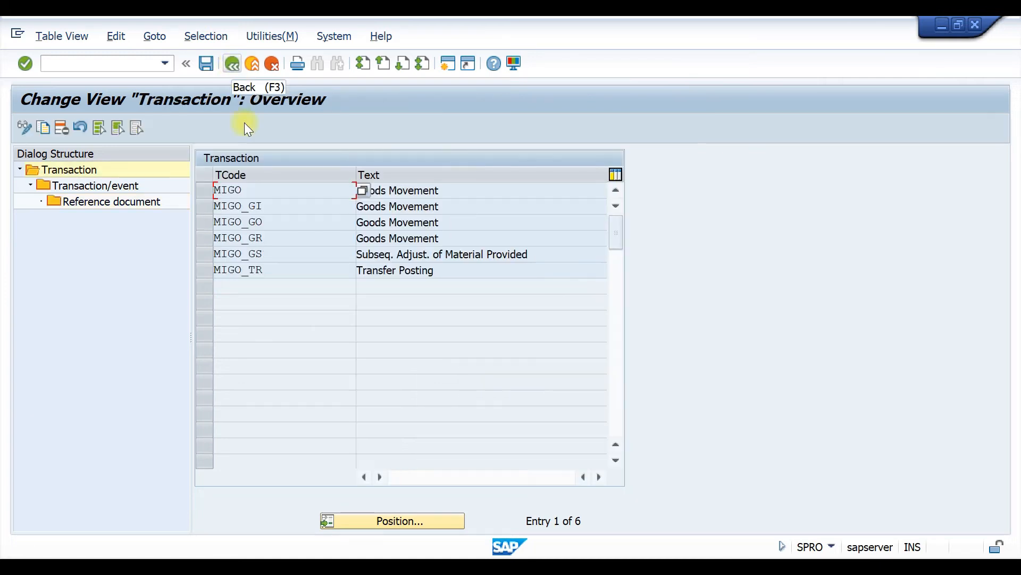
click(232, 65)
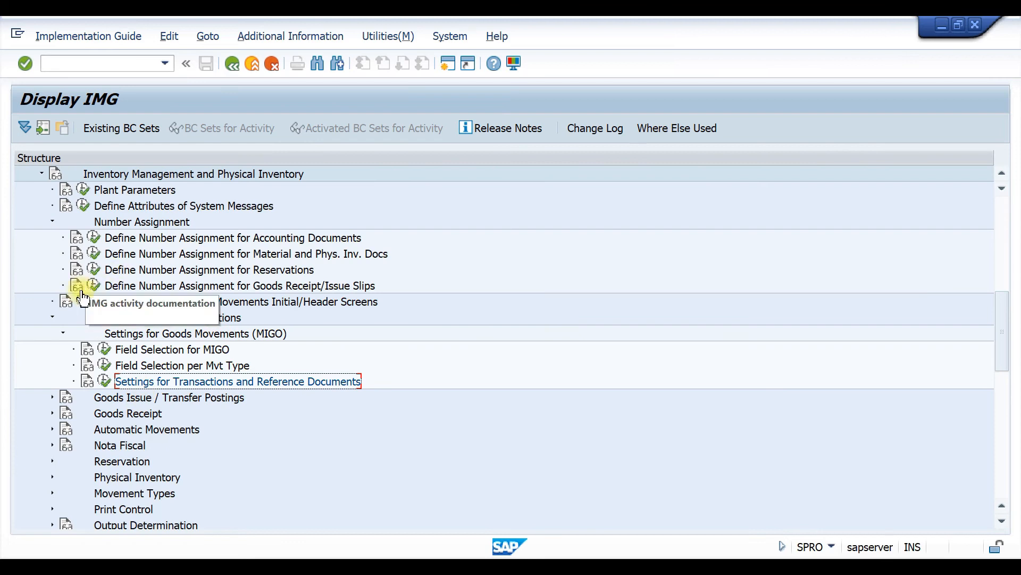
- Expand the Goods Receipt node in the IMG structure to show its configuration activities
click(52, 413)
scroll(225, 264, down, 4)
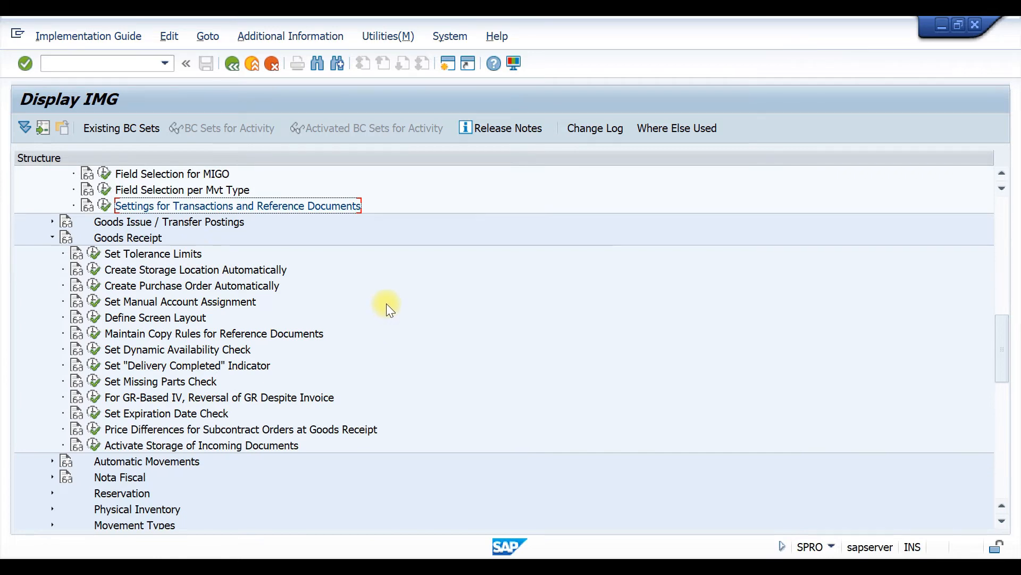
- Open Define Screen Layout for goods receipt and examine the General data field status of movement type 501 with special stock Q
click(94, 317)
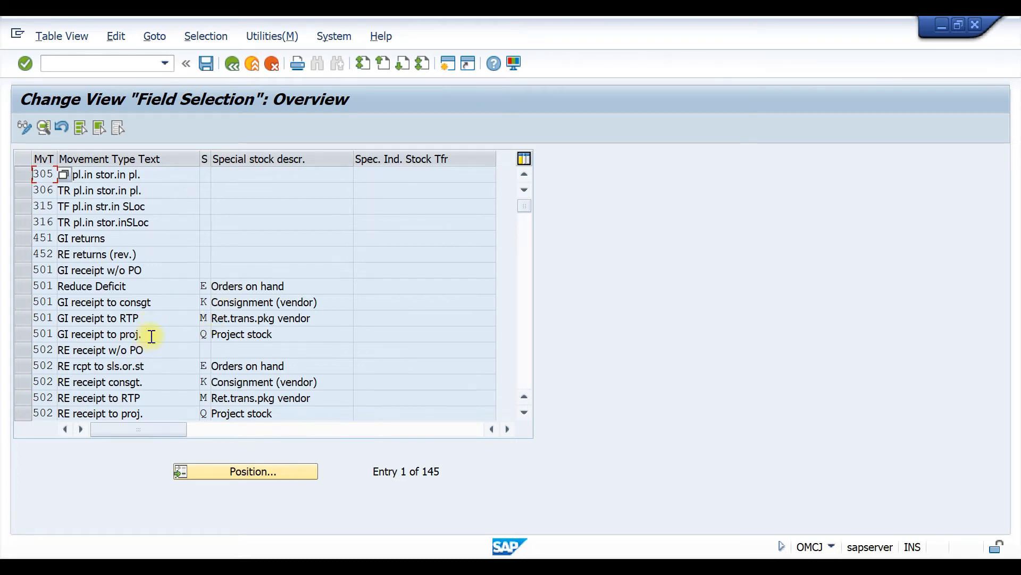
click(21, 335)
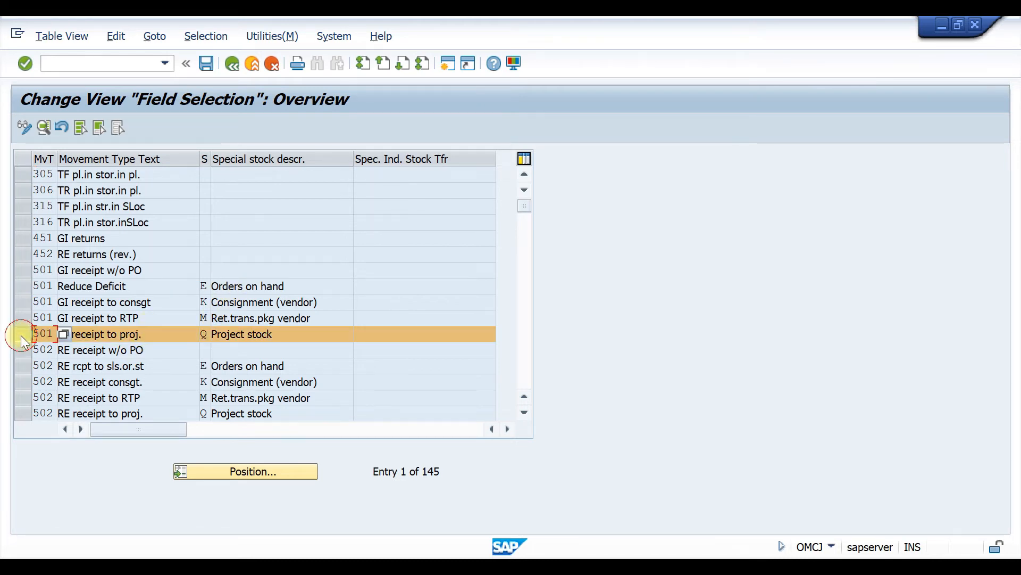
click(42, 127)
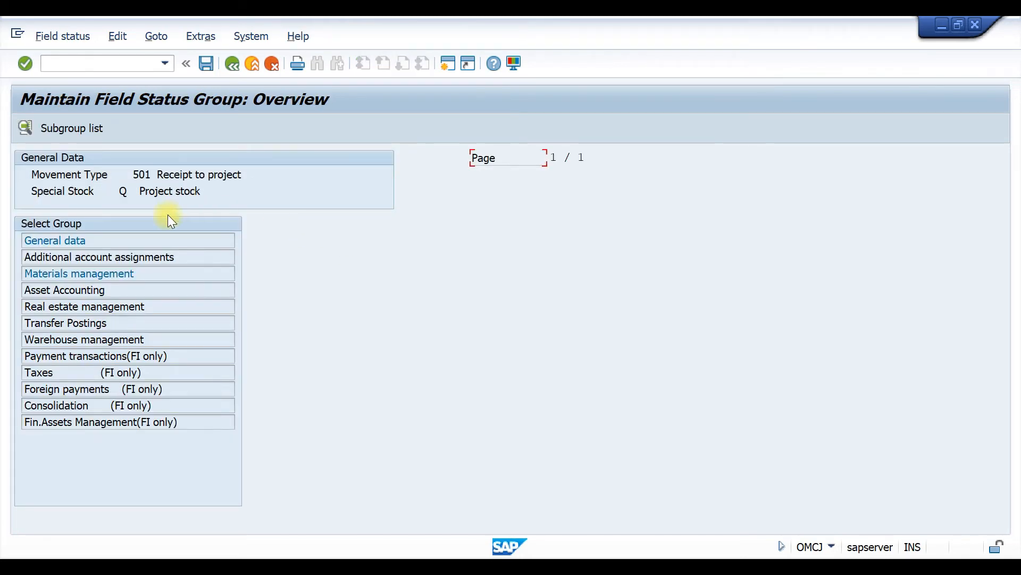
click(81, 240)
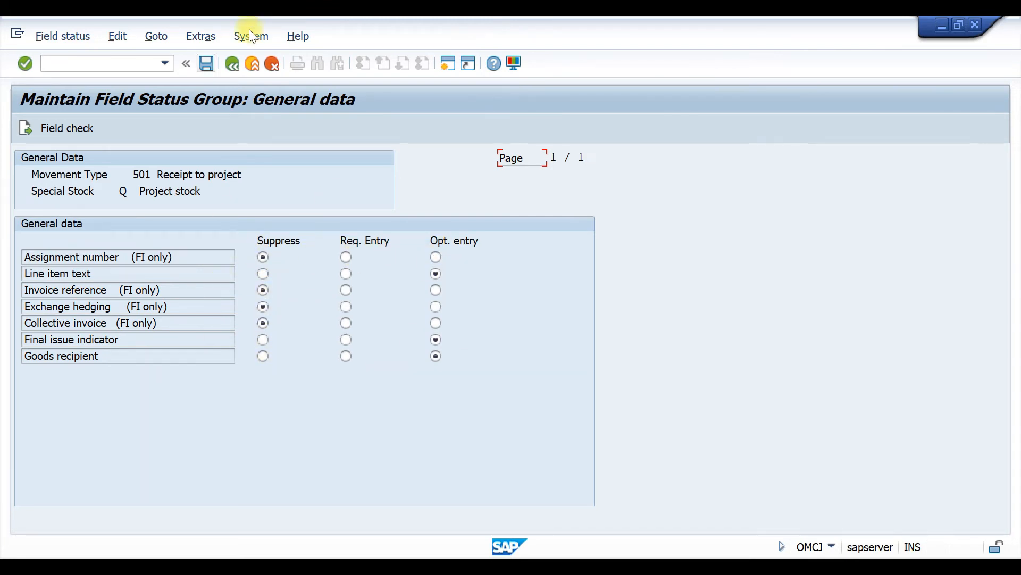
click(232, 64)
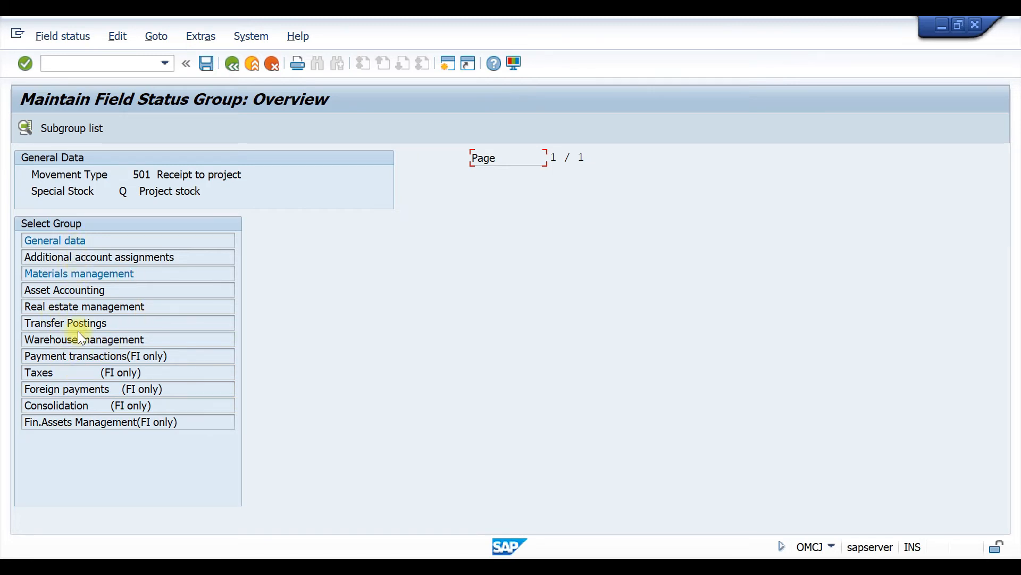
- Examine the Additional account assignments and Asset Accounting field status groups of movement type 501 Q, returning to the group overview
double_click(114, 256)
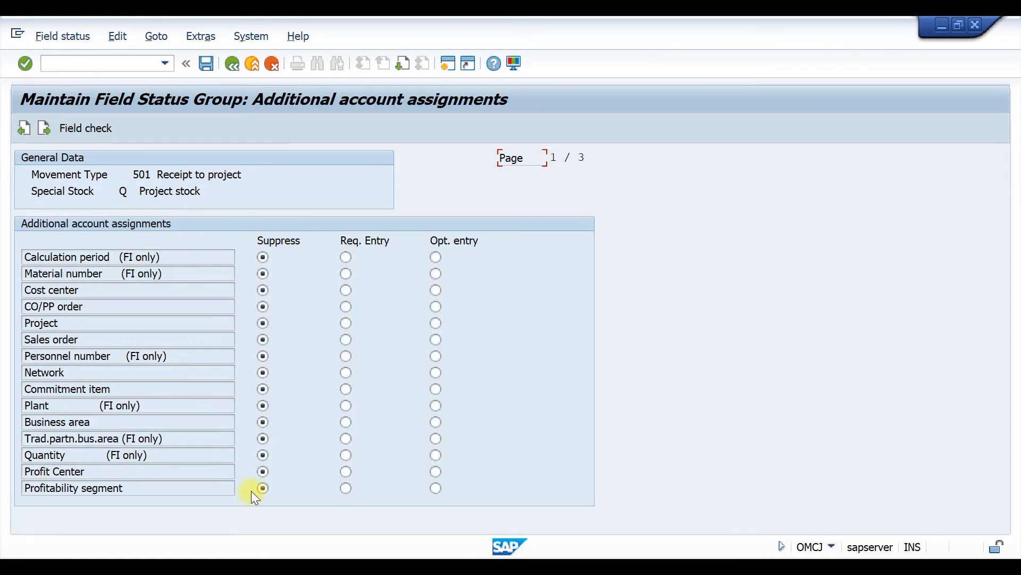
click(232, 61)
double_click(103, 294)
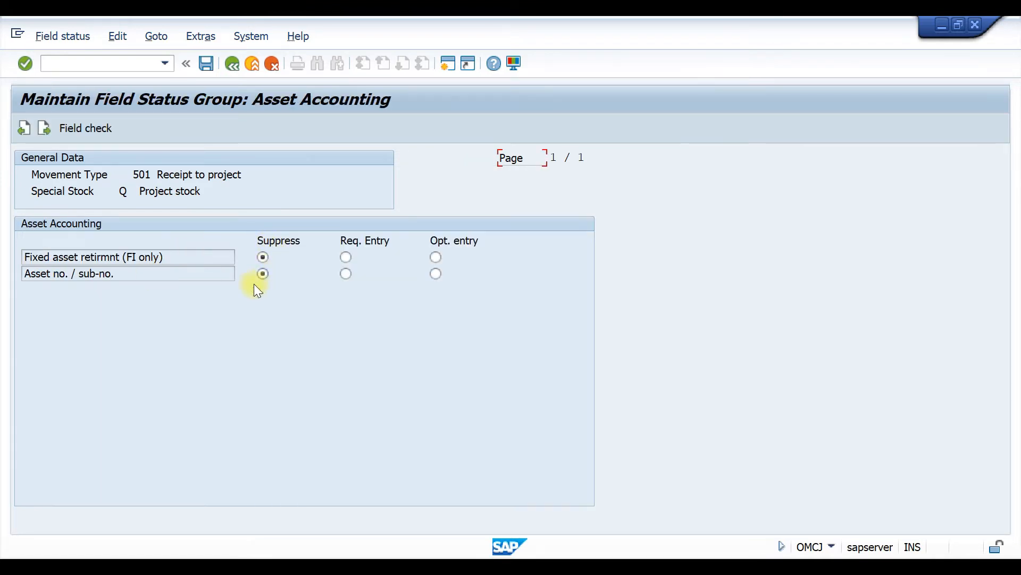
click(233, 64)
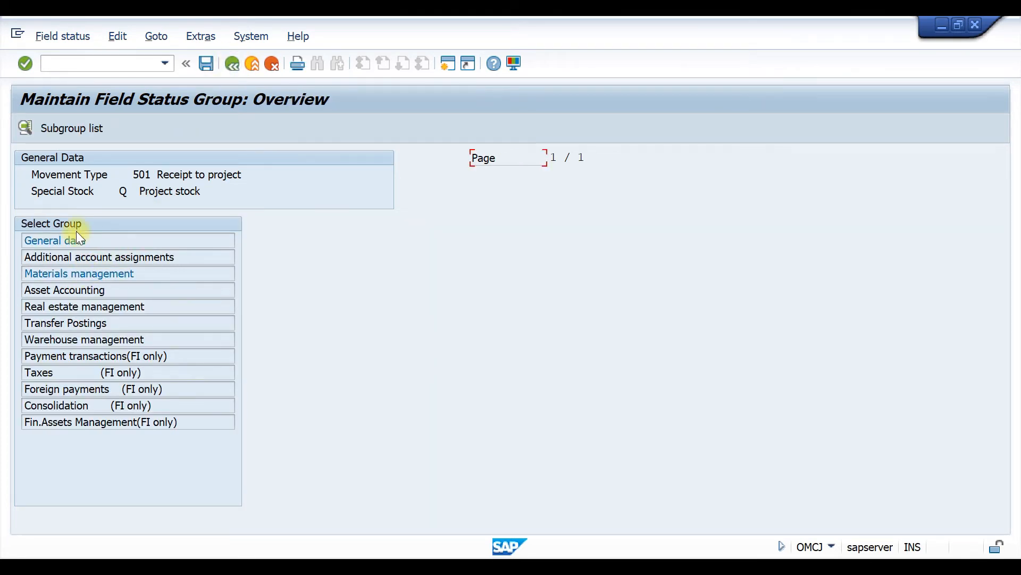
- Examine the Materials management field status group of movement type 501 Q and return to the IMG structure
click(75, 275)
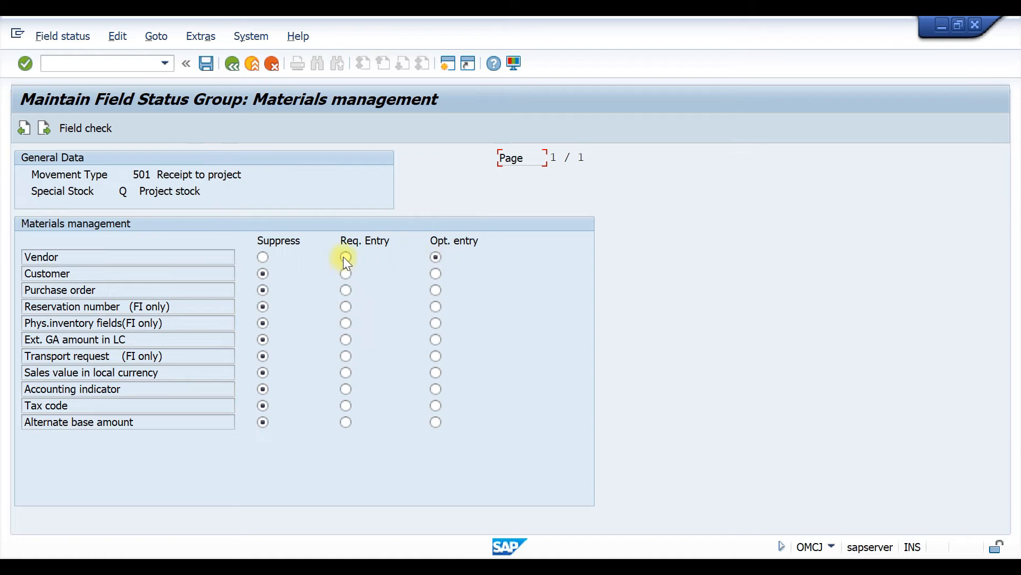
click(233, 64)
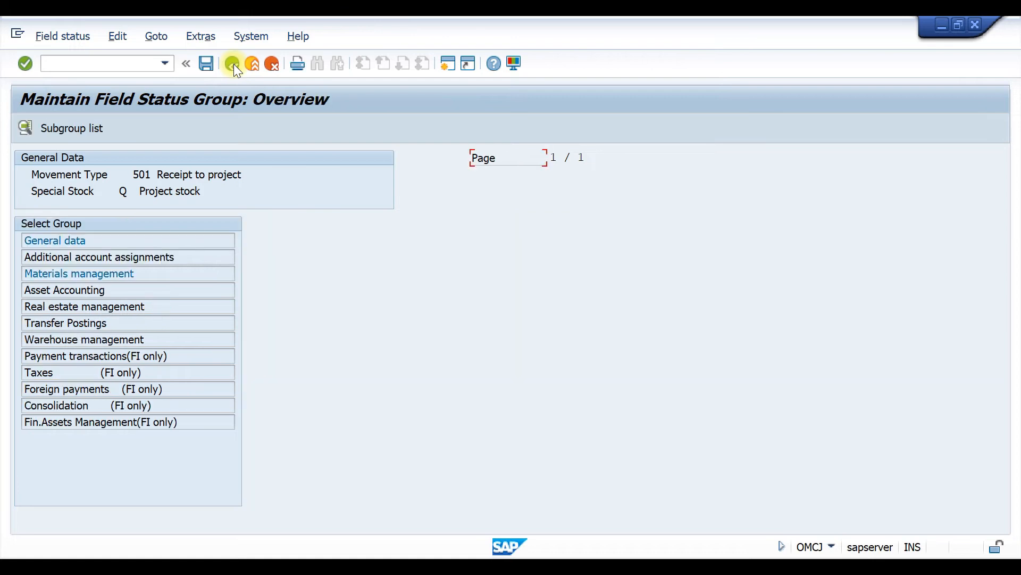
click(232, 64)
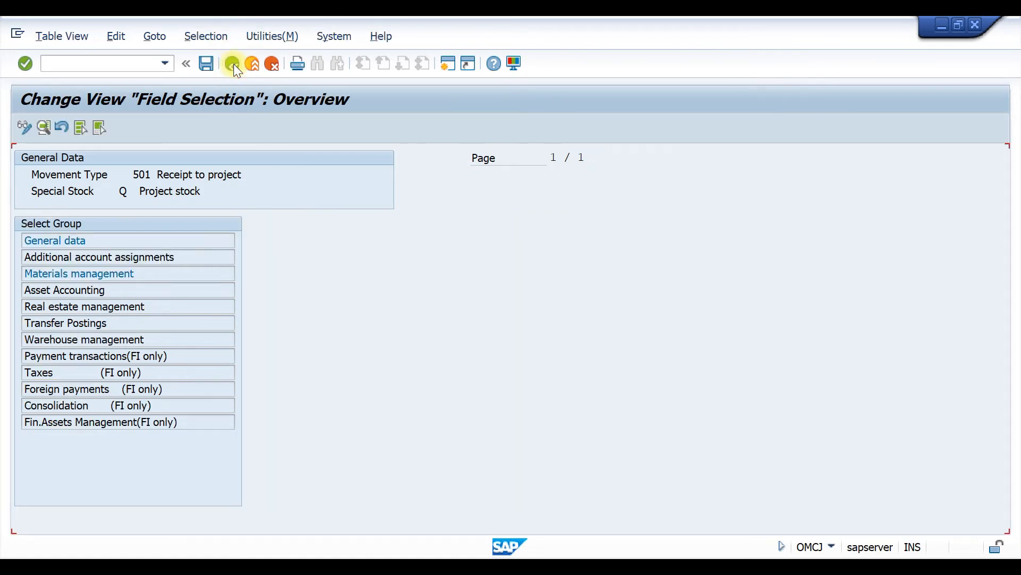
click(233, 64)
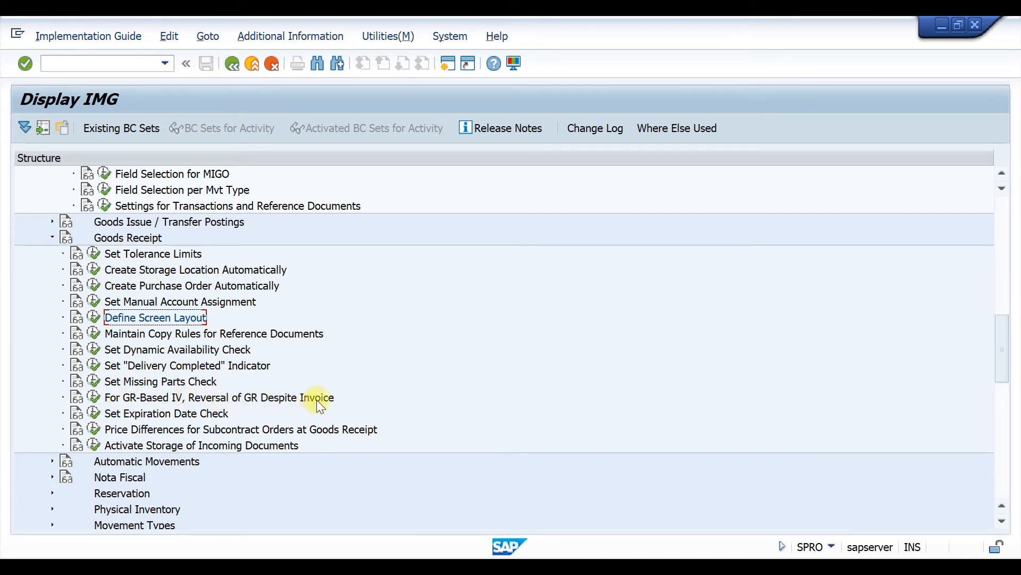
- Open the GR-Based IV, Reversal of GR Despite Invoice activity and examine the entries for movement types 102, 106 and 122
click(94, 396)
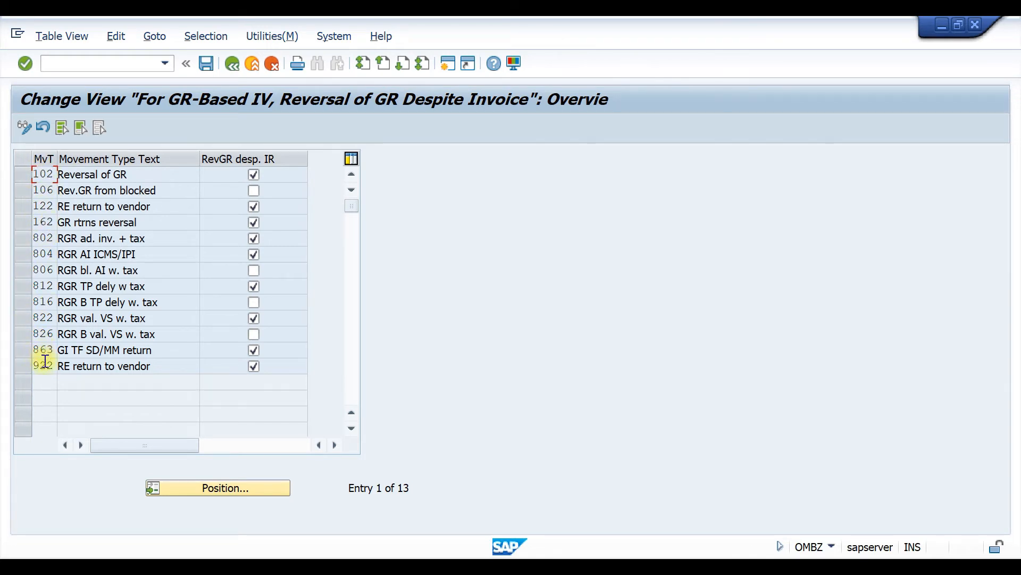
drag(35, 175, 66, 171)
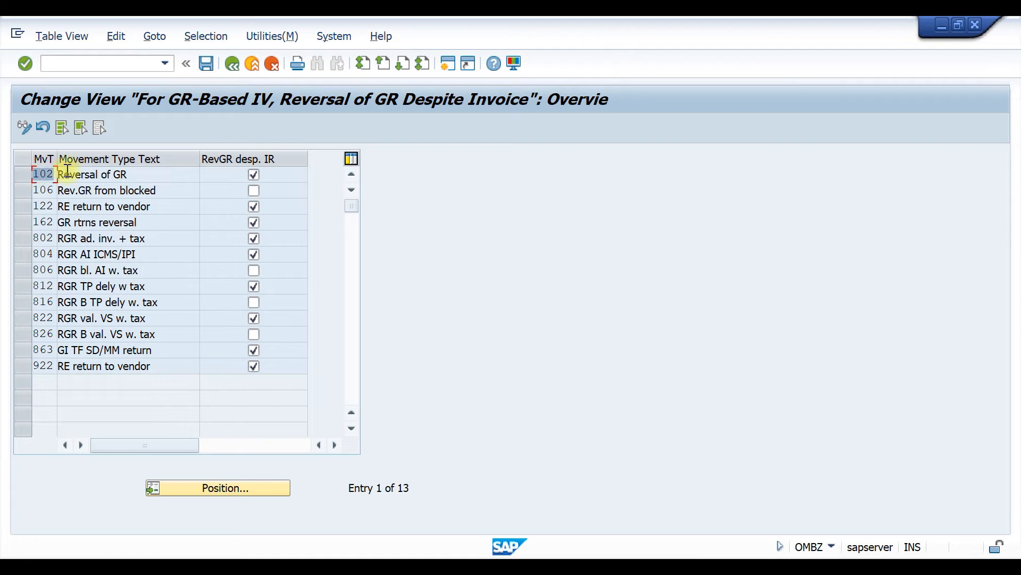
drag(162, 174, 43, 174)
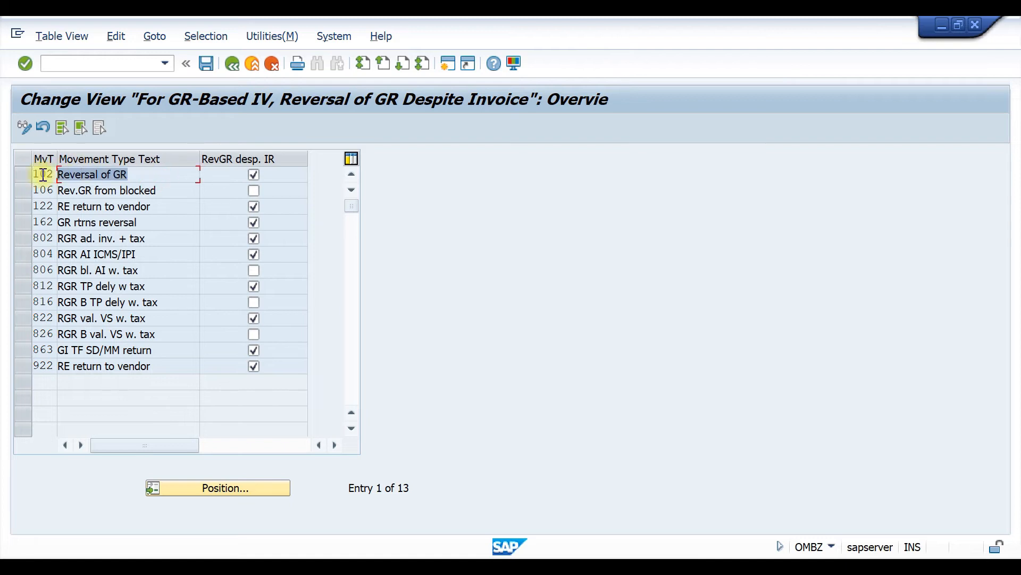
click(144, 175)
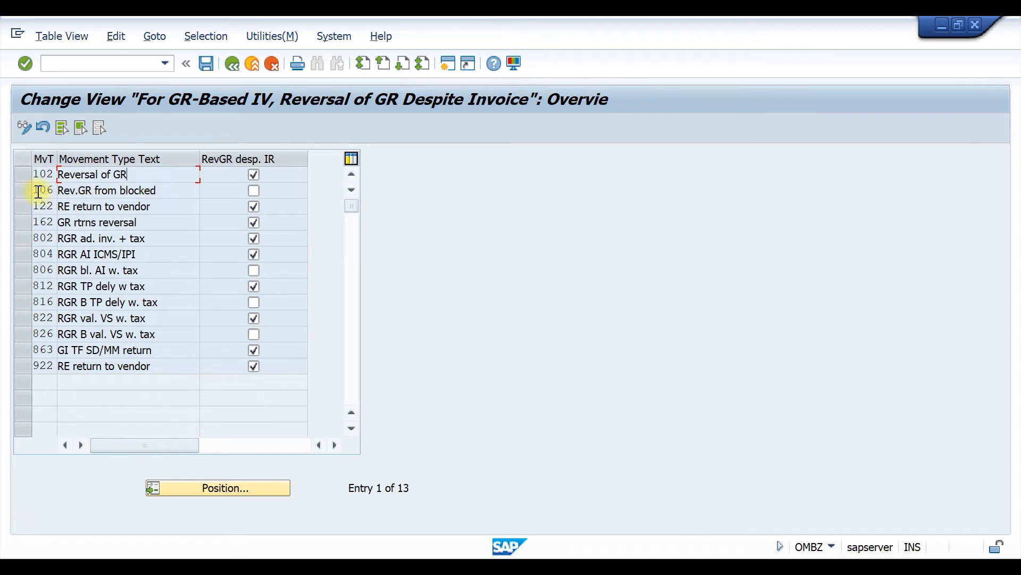
drag(157, 191, 32, 195)
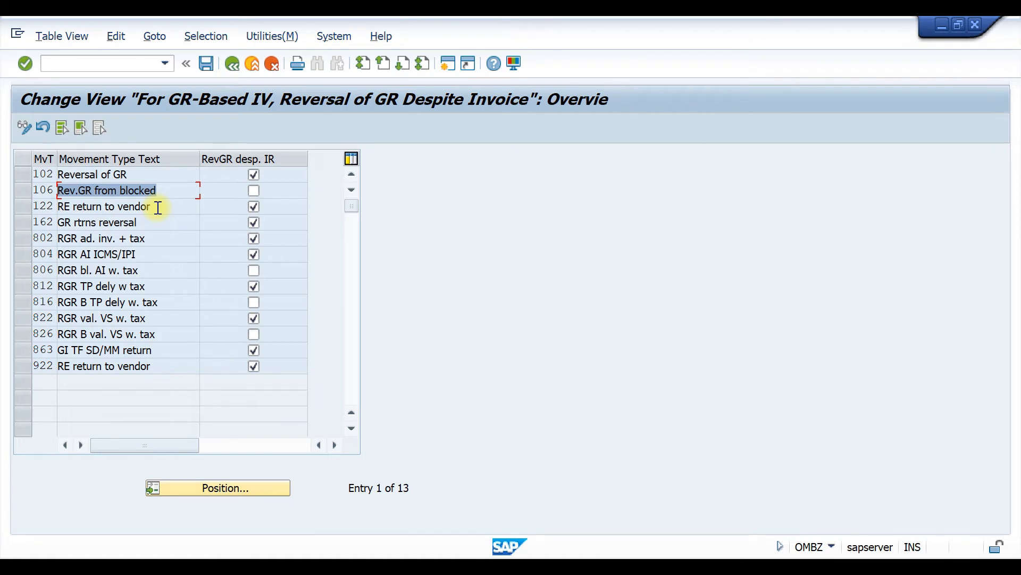
drag(158, 207, 38, 202)
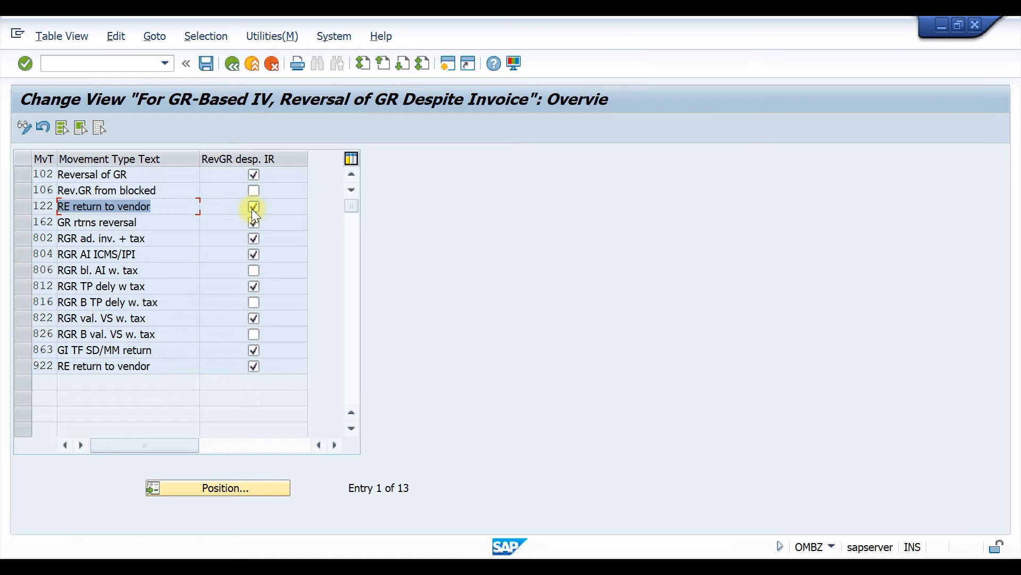
- Review the reversal-despite-invoice indicators of movement types 102 and 106, and return to the IMG structure
click(254, 174)
click(152, 192)
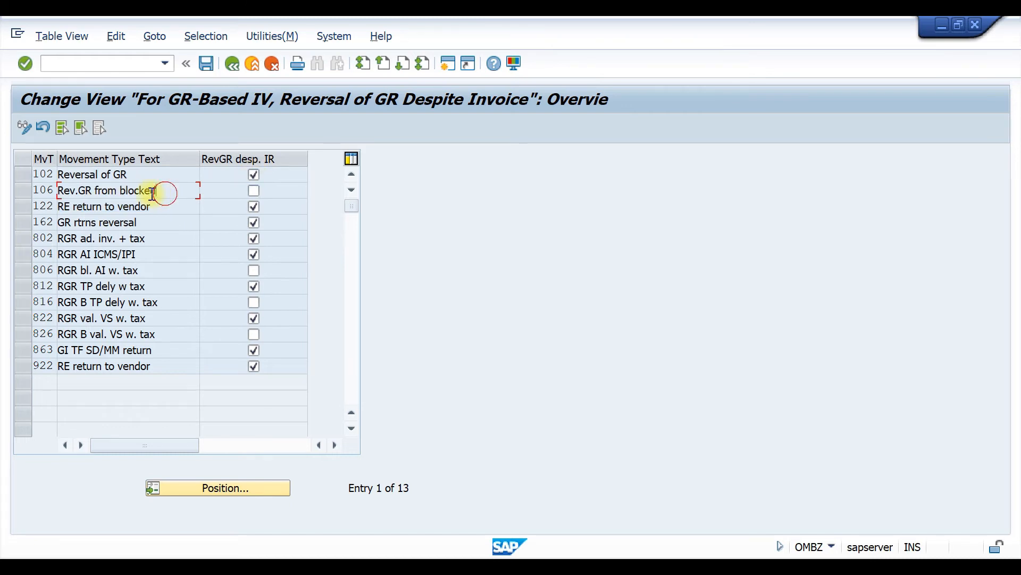
drag(153, 192, 62, 190)
click(170, 192)
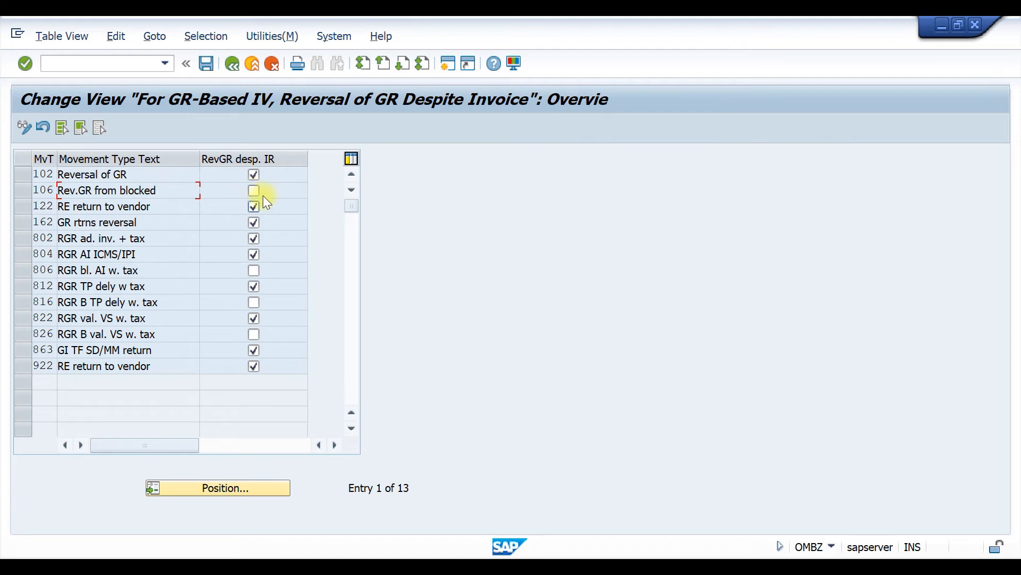
drag(167, 191, 54, 192)
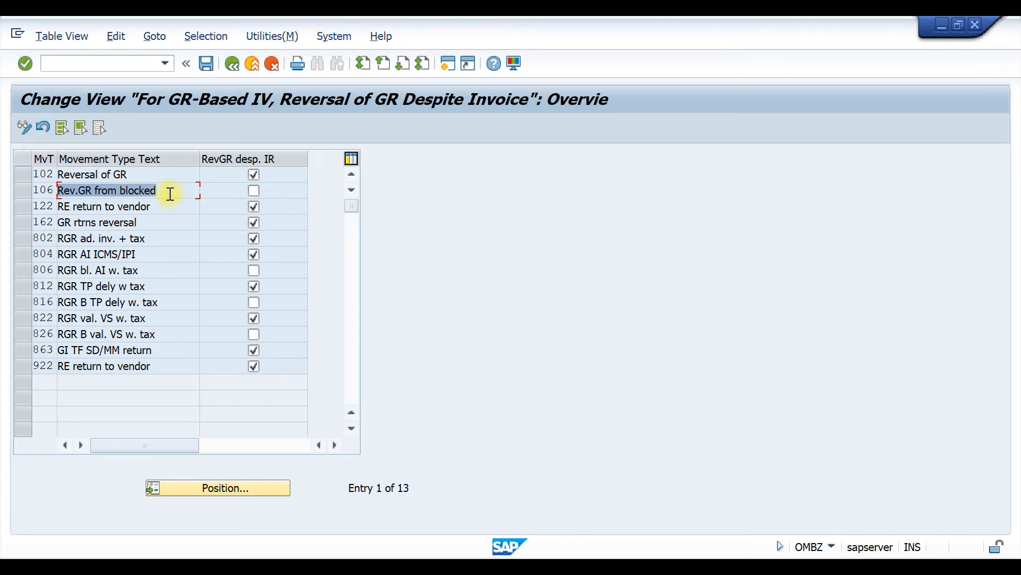
drag(167, 192, 50, 191)
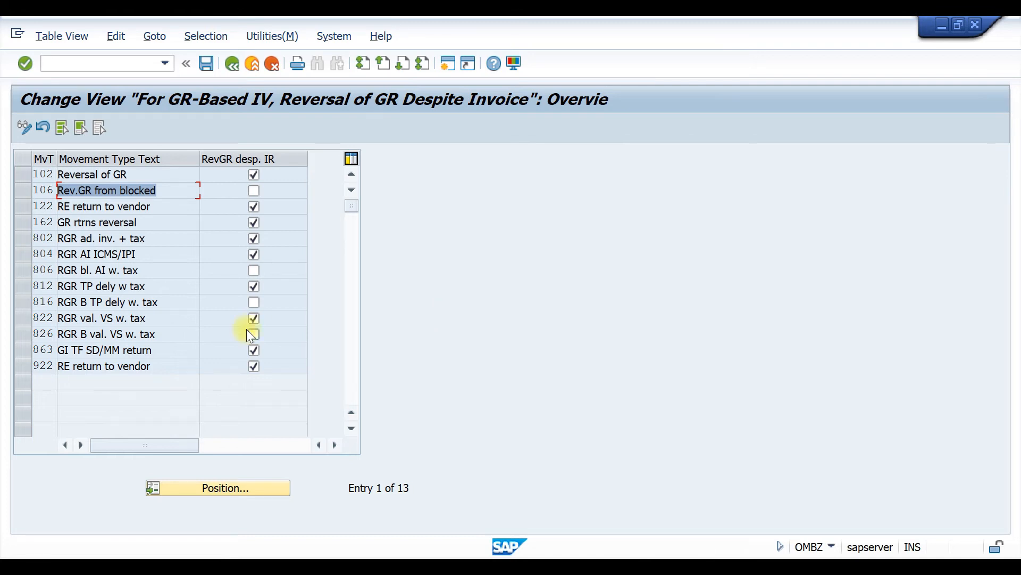
click(231, 63)
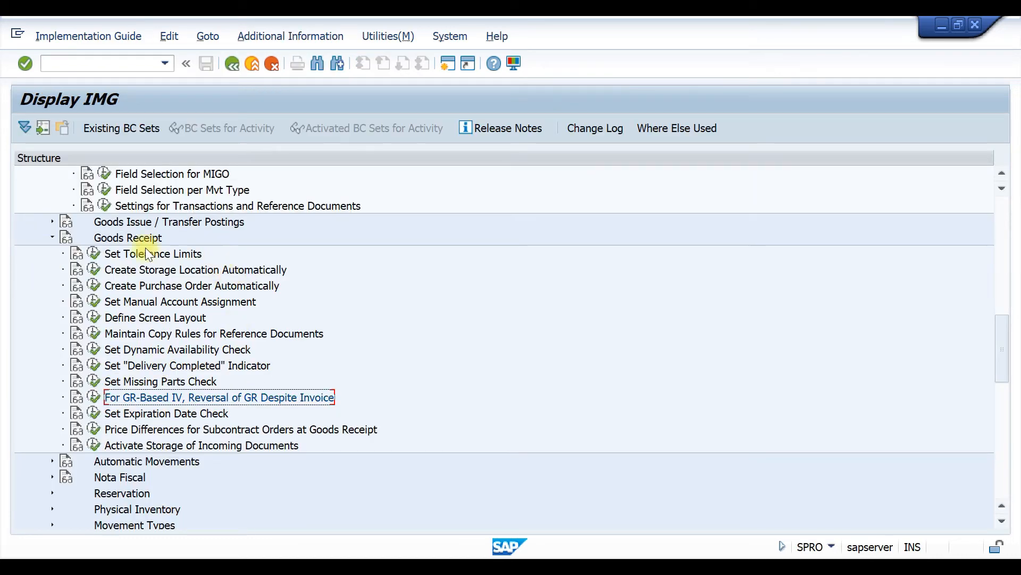
- Open Set Tolerance Limits for goods receipt and position the list at company code T100
click(94, 256)
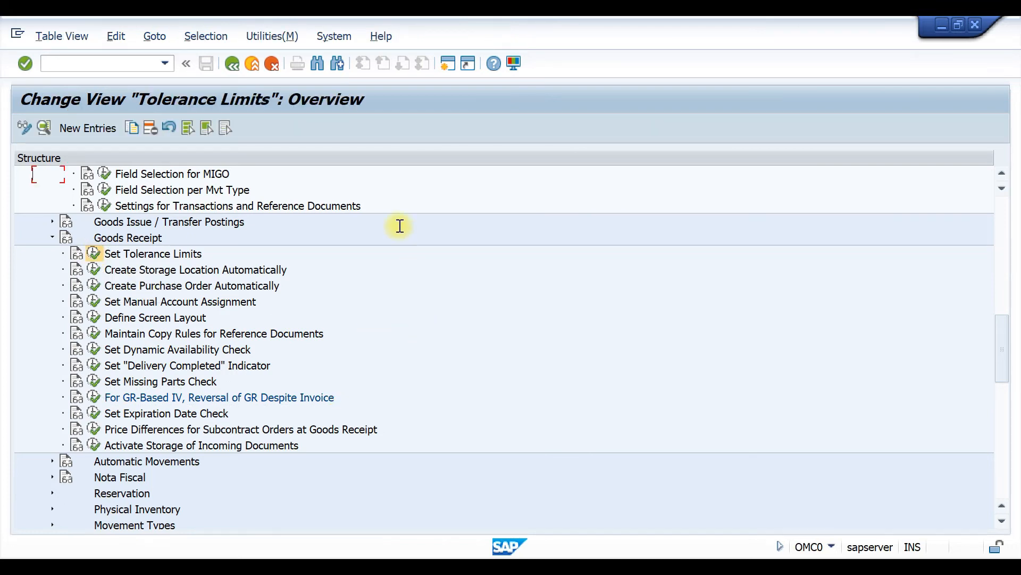
scroll(132, 209, down, 9)
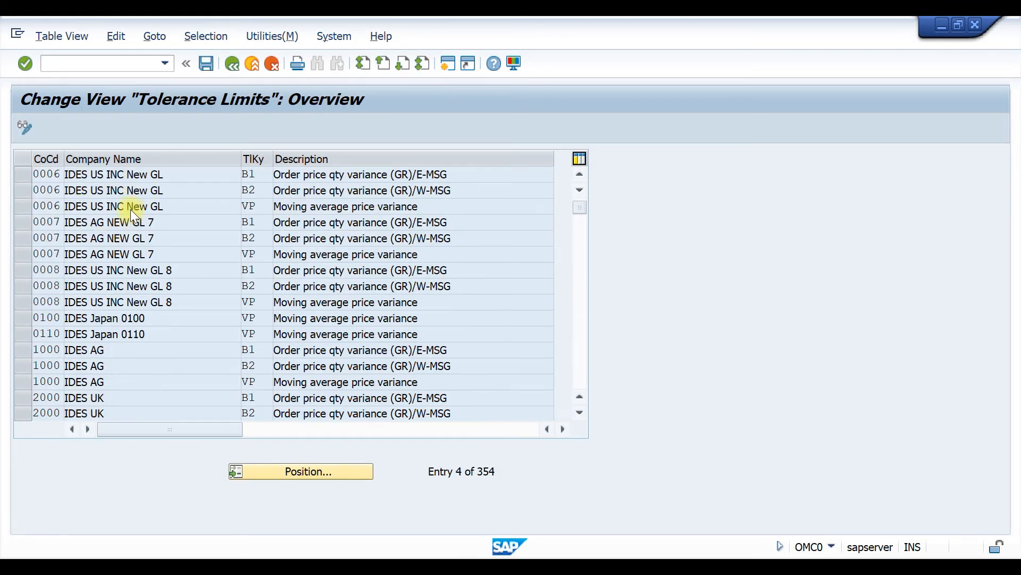
scroll(135, 208, down, 16)
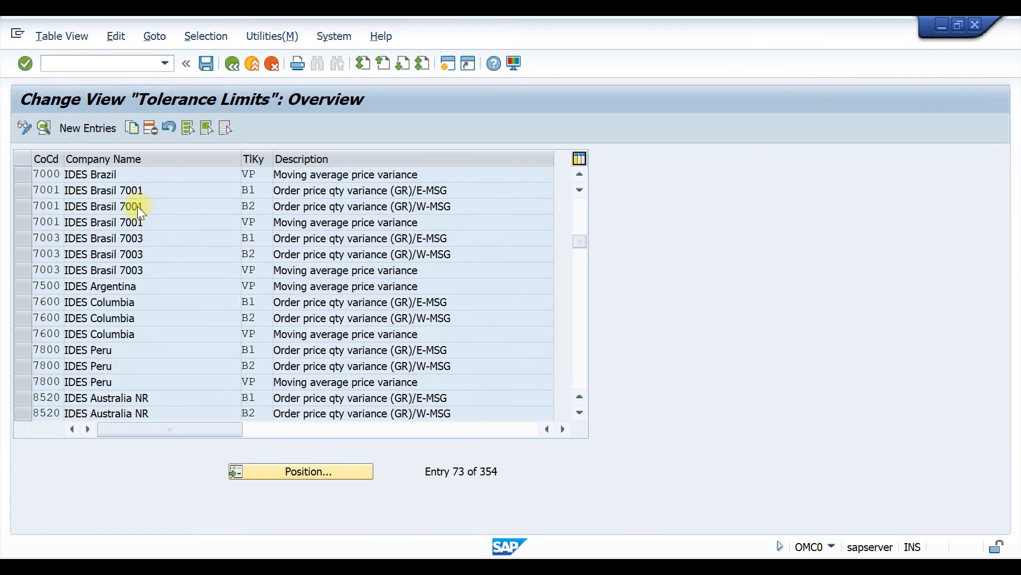
scroll(221, 206, down, 5)
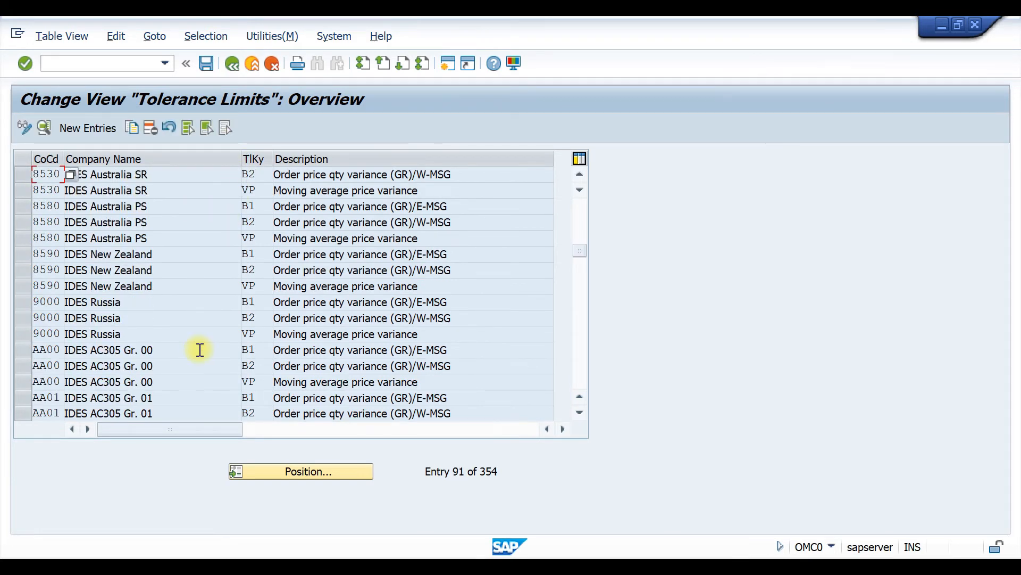
scroll(282, 479, down, 1)
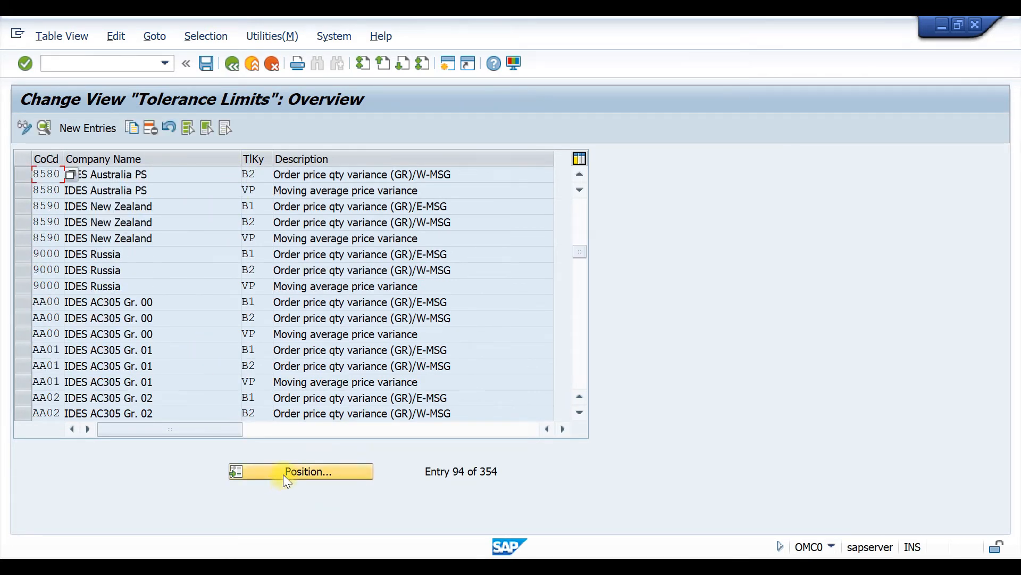
text(t100)
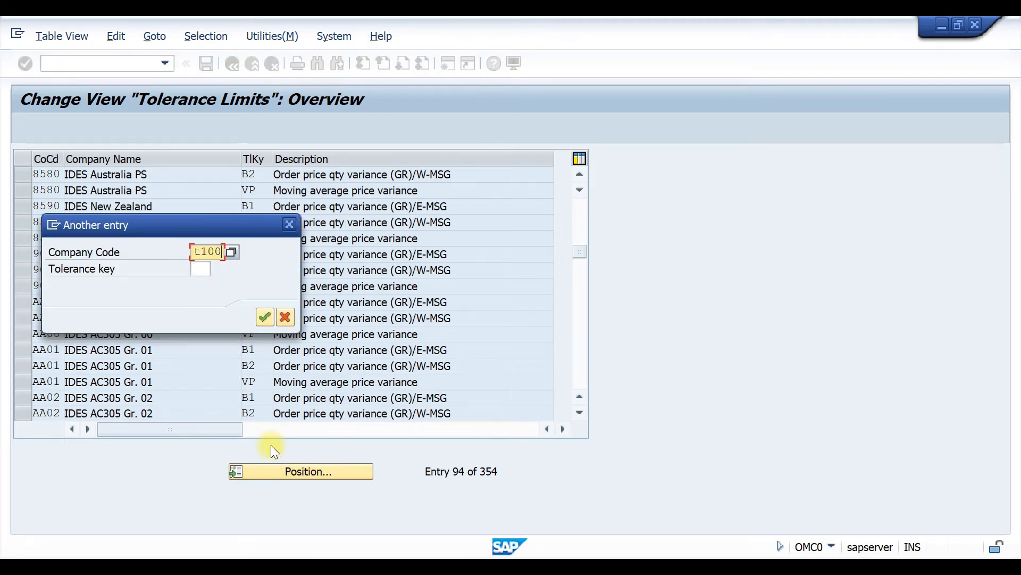
key(Return)
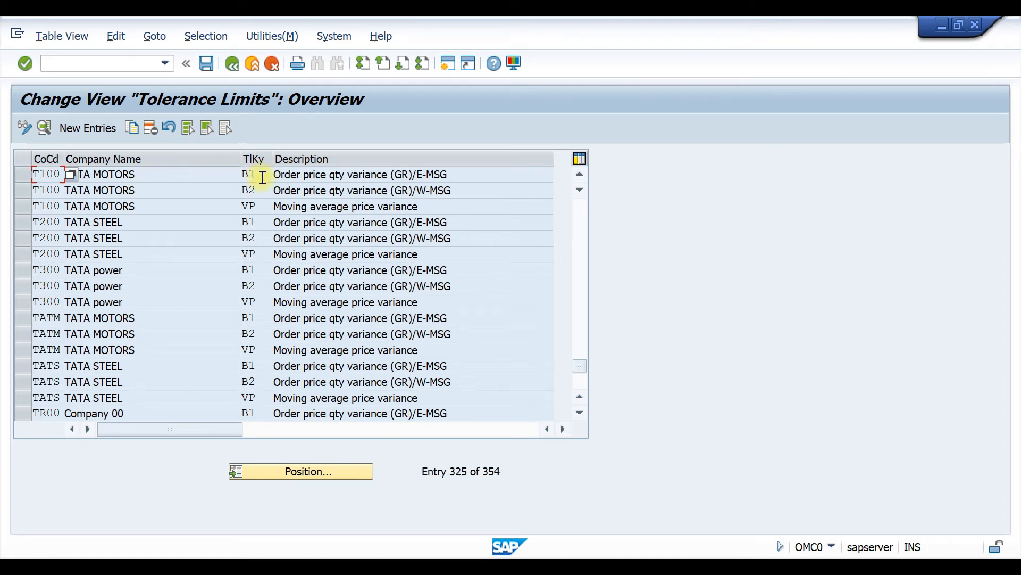
- Review the descriptions of tolerance keys B2 and VP for company code T100 in the Tolerance Limits overview
drag(274, 190, 451, 190)
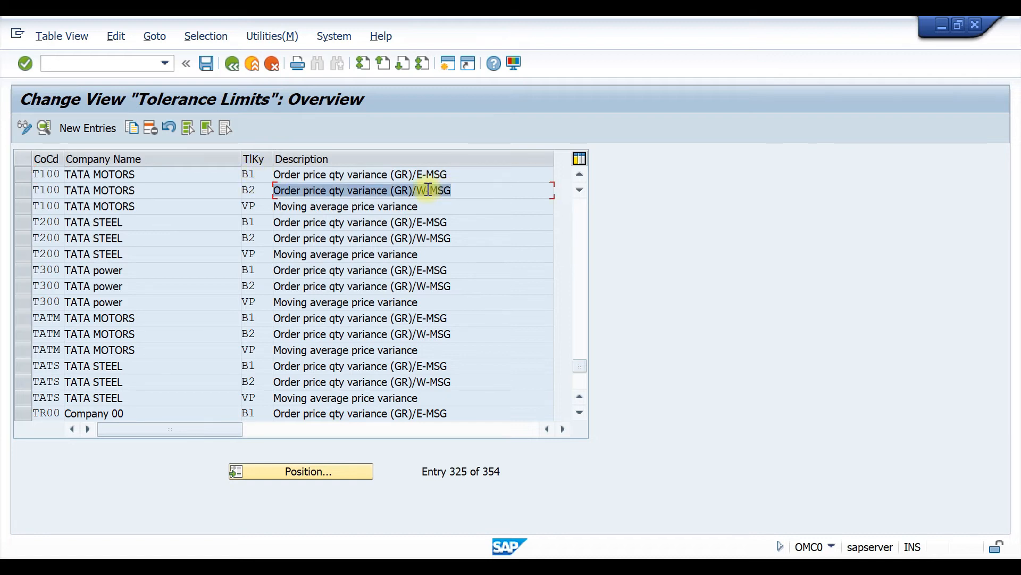
click(475, 184)
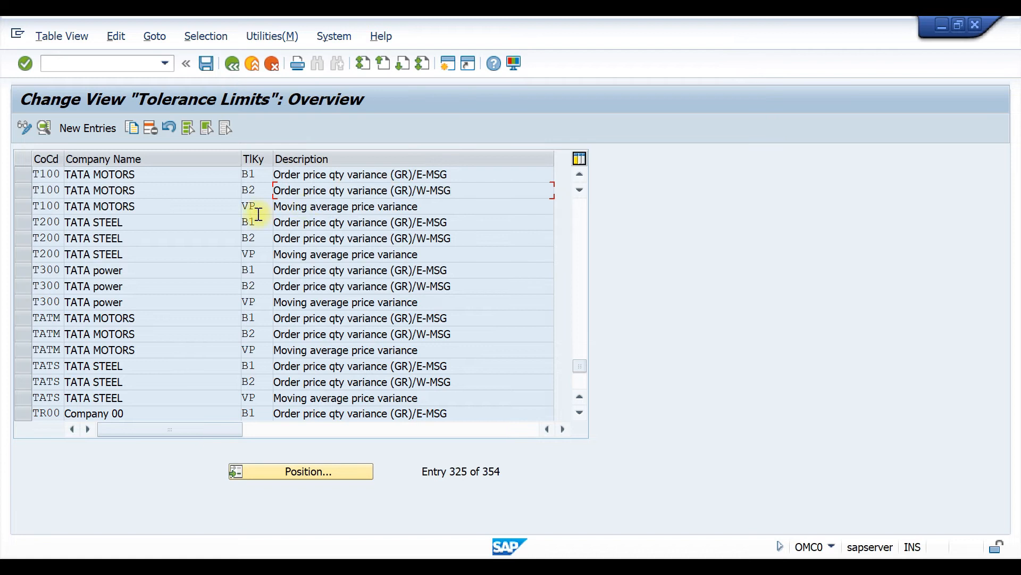
drag(266, 206, 232, 206)
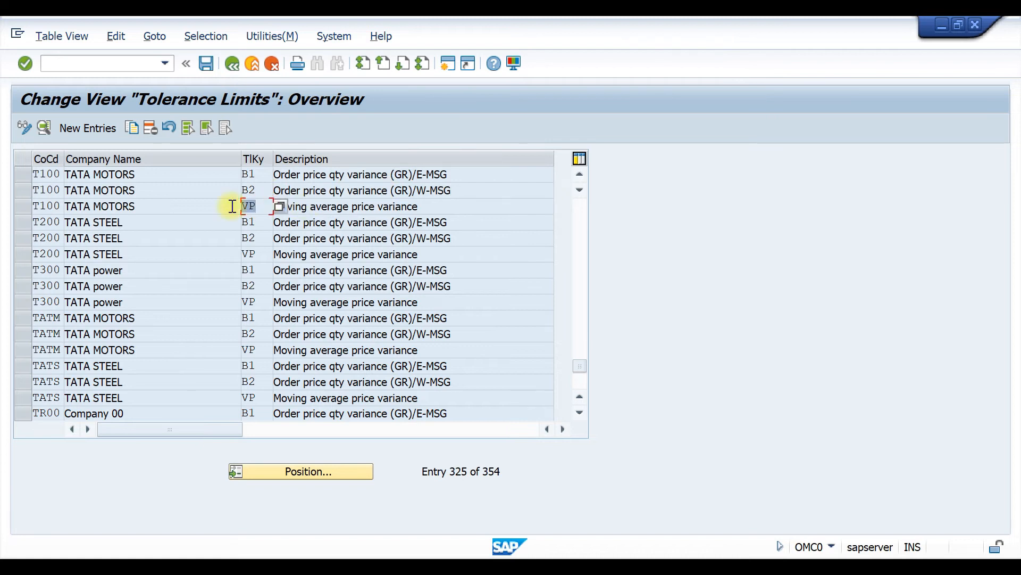
click(432, 206)
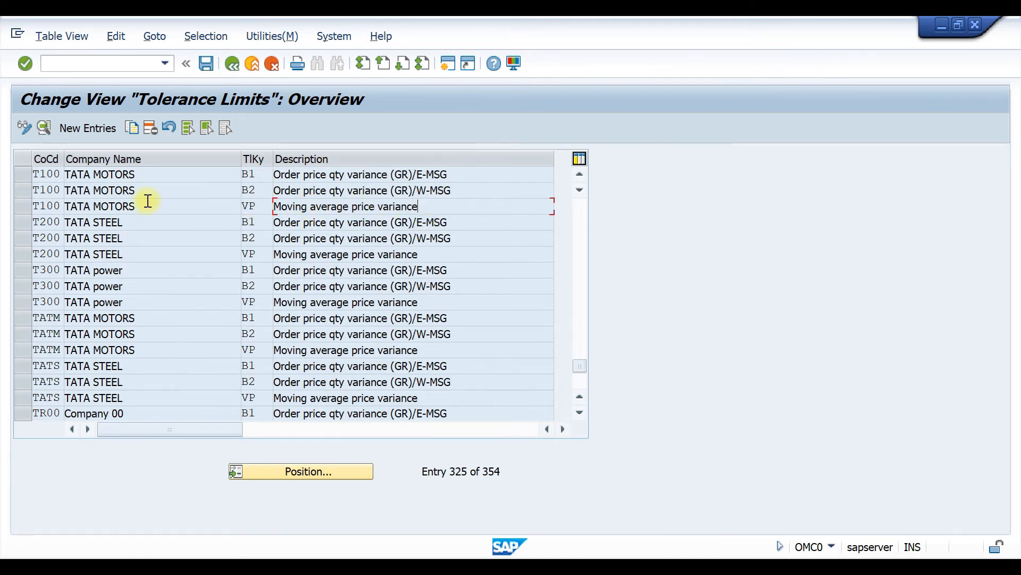
- Open the details of tolerance key VP for company code T100, check the upper percentage limit and return to the IMG structure
click(23, 206)
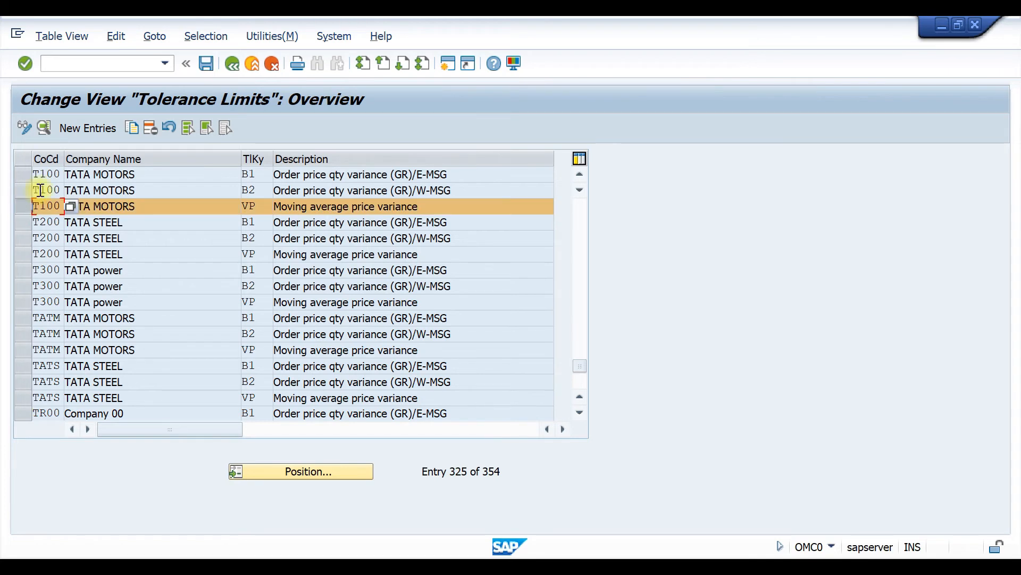
click(44, 128)
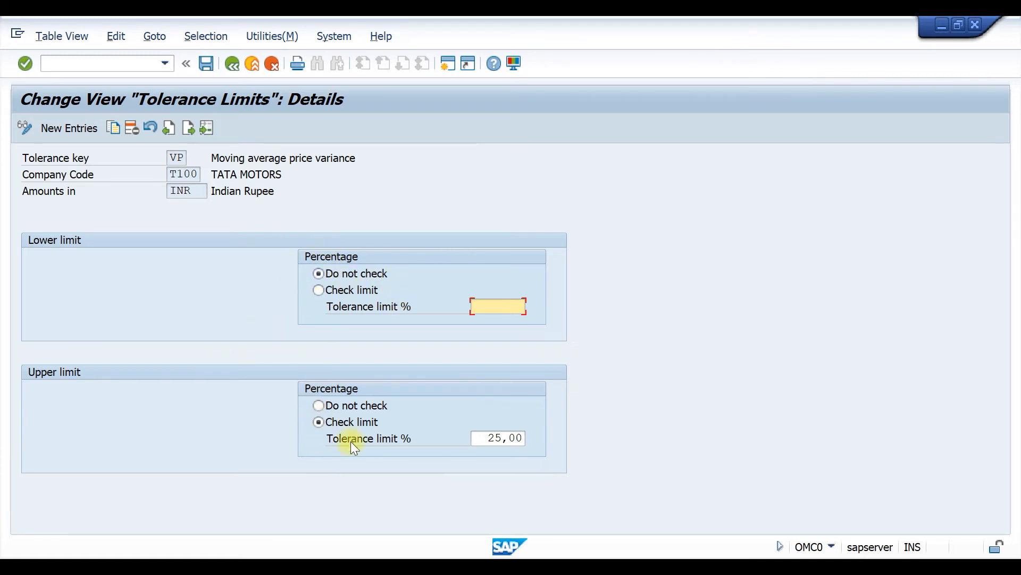
drag(488, 443, 564, 439)
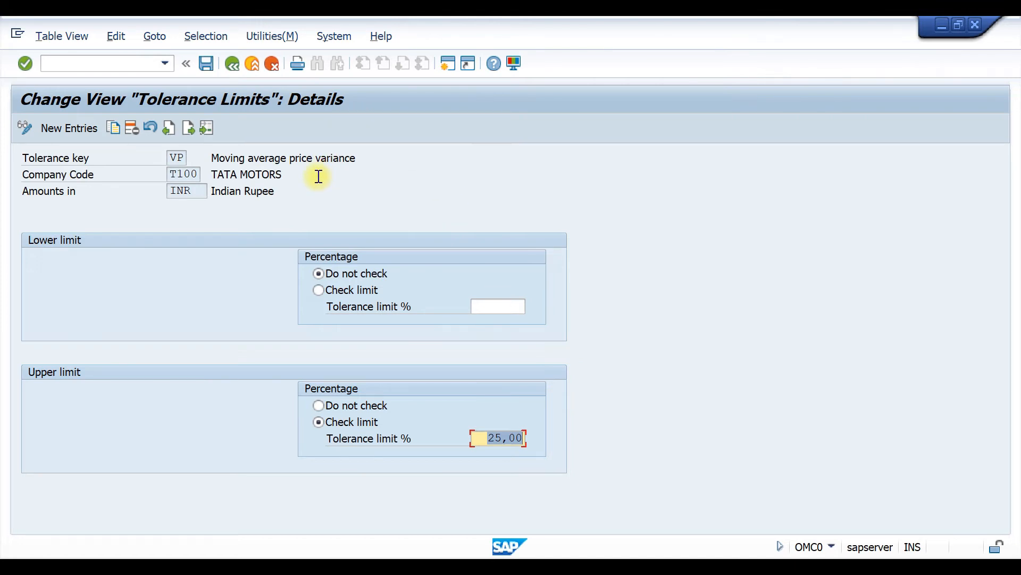
click(232, 63)
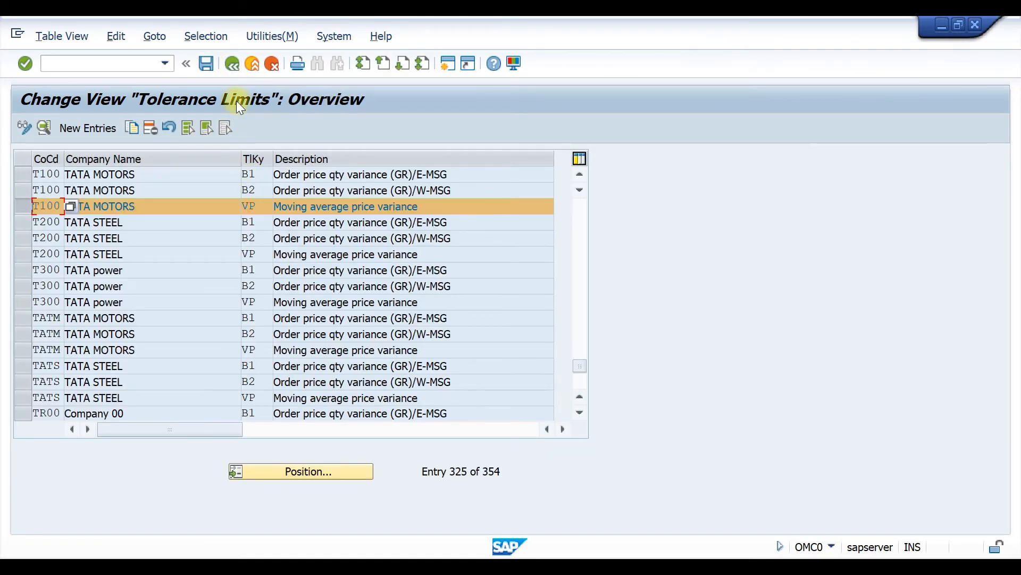
click(232, 64)
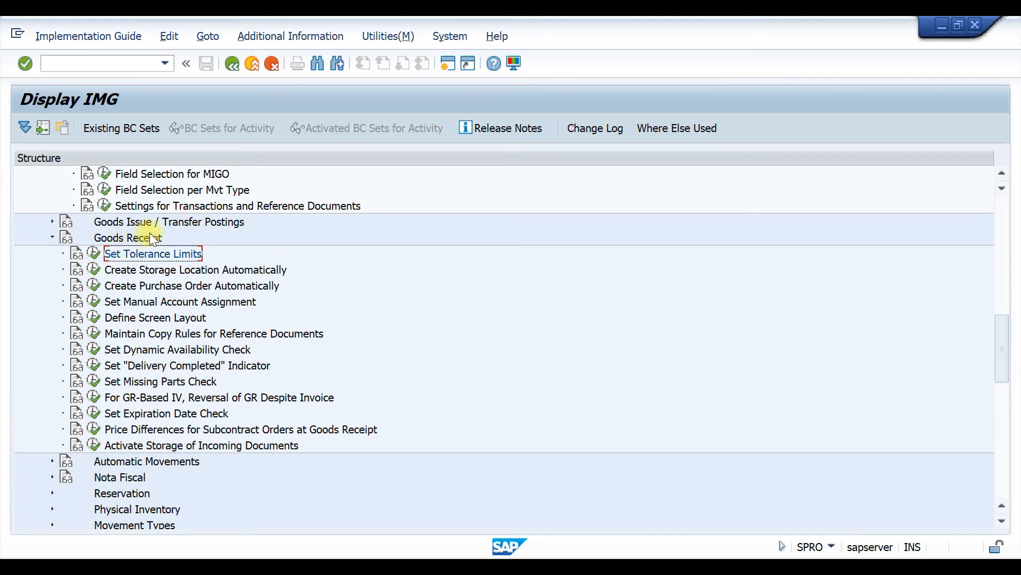
- Open Define Screen Layout under Goods Issue / Transfer Postings and display the field status groups of movement type 201 GI for cost center
click(49, 221)
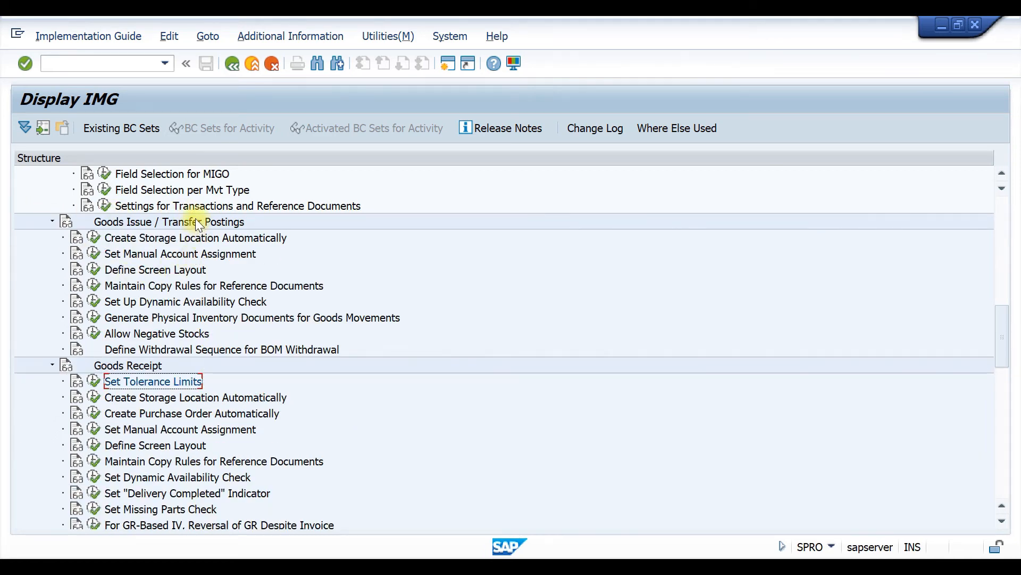
click(94, 273)
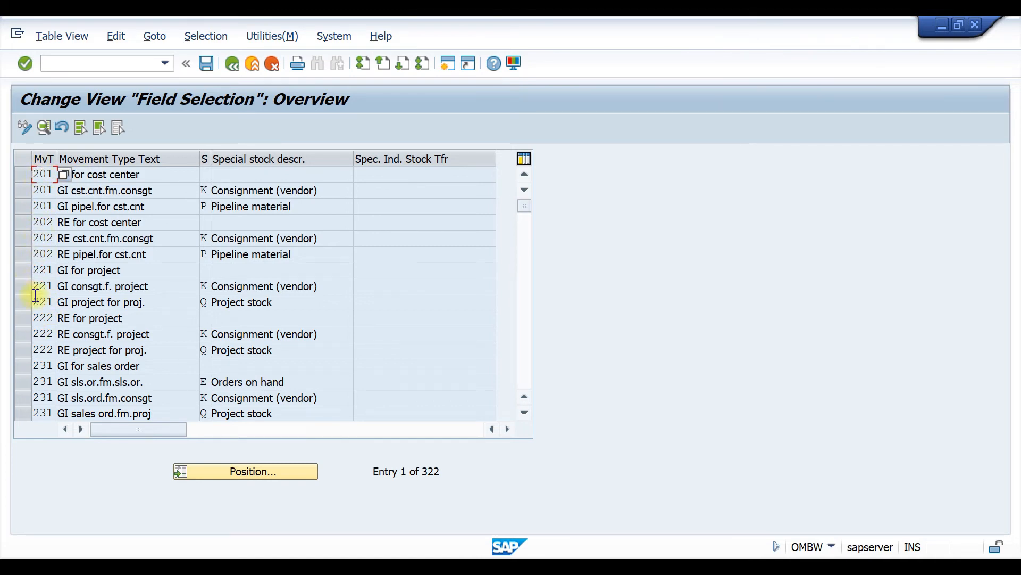
click(162, 171)
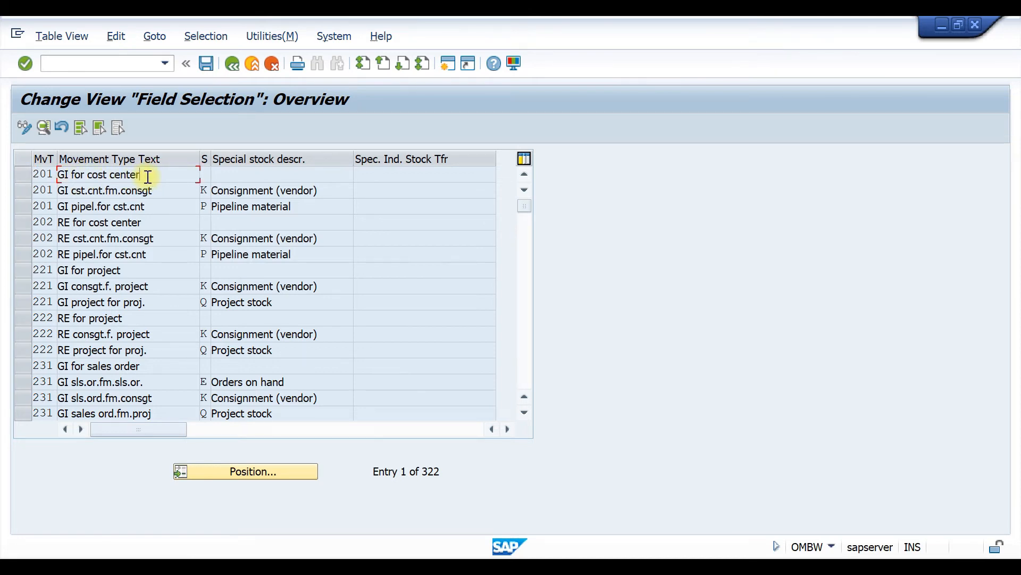
click(21, 174)
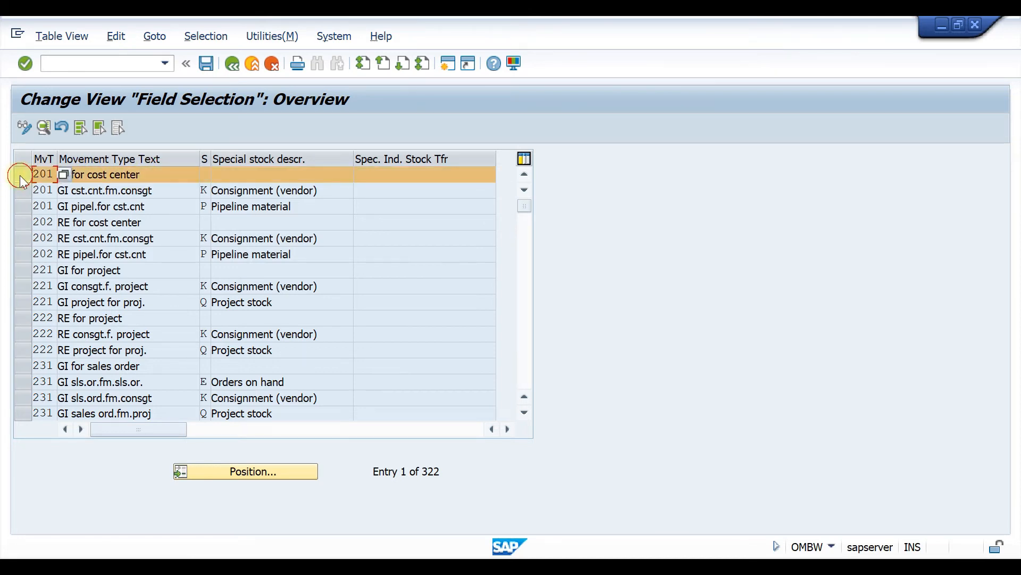
click(45, 127)
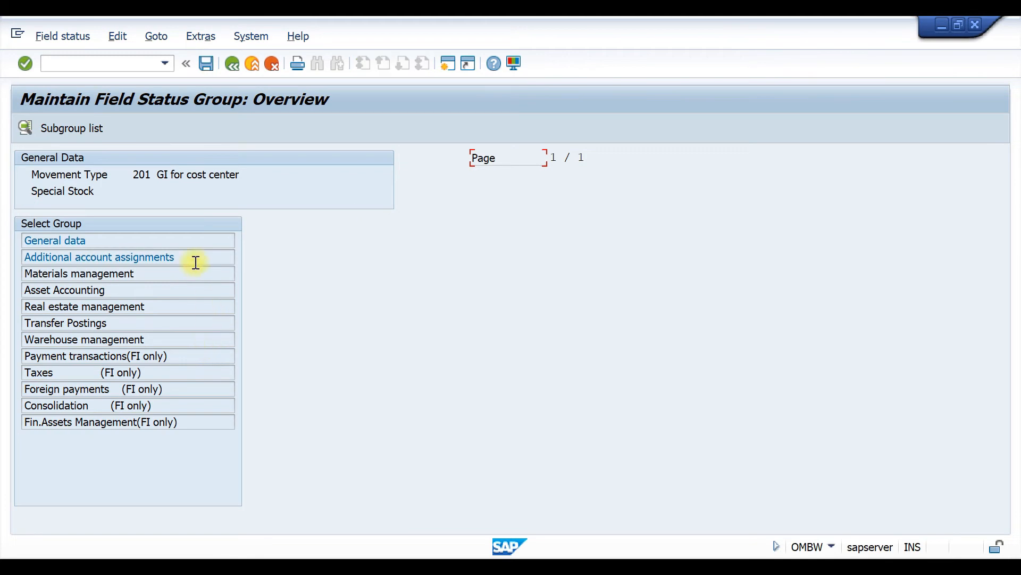
- Examine the General data field status group of movement type 201 and return to the Field Selection overview
double_click(69, 240)
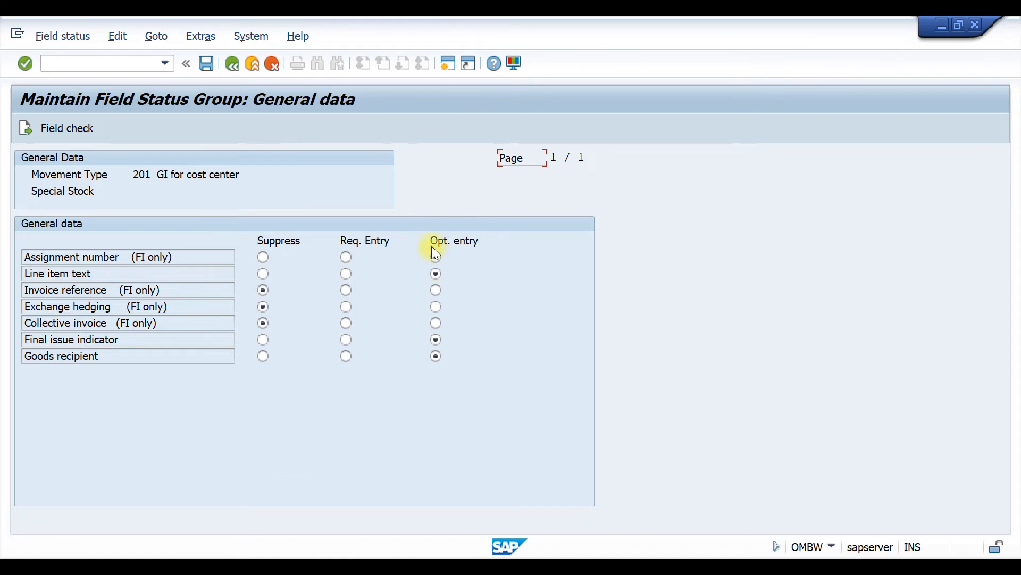
key(F3)
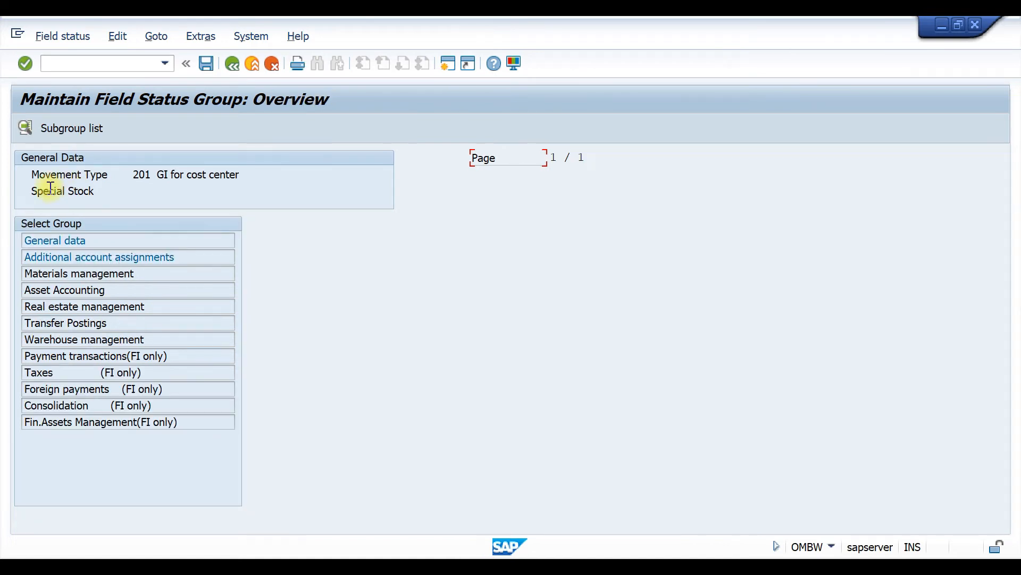
double_click(76, 240)
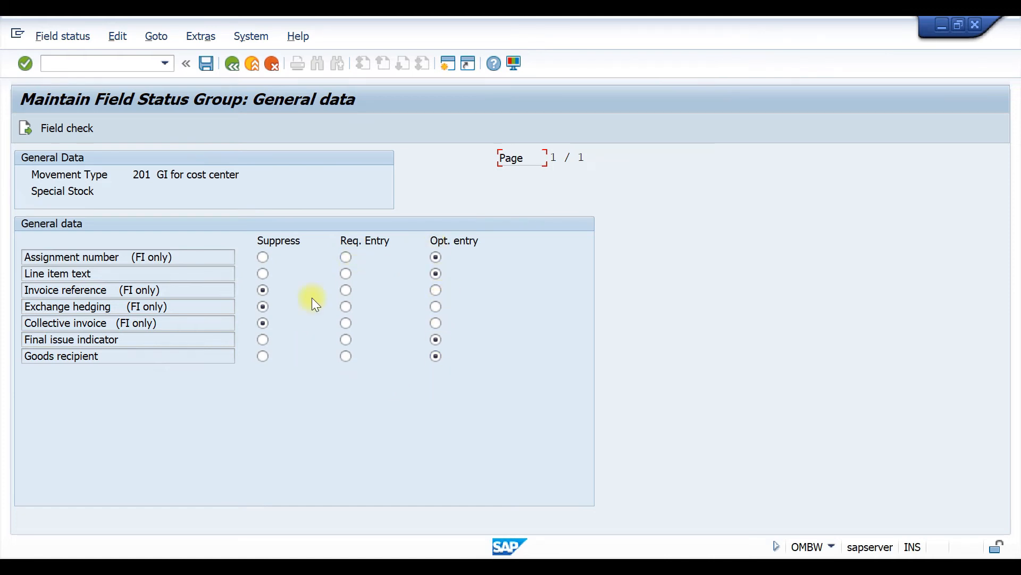
click(232, 64)
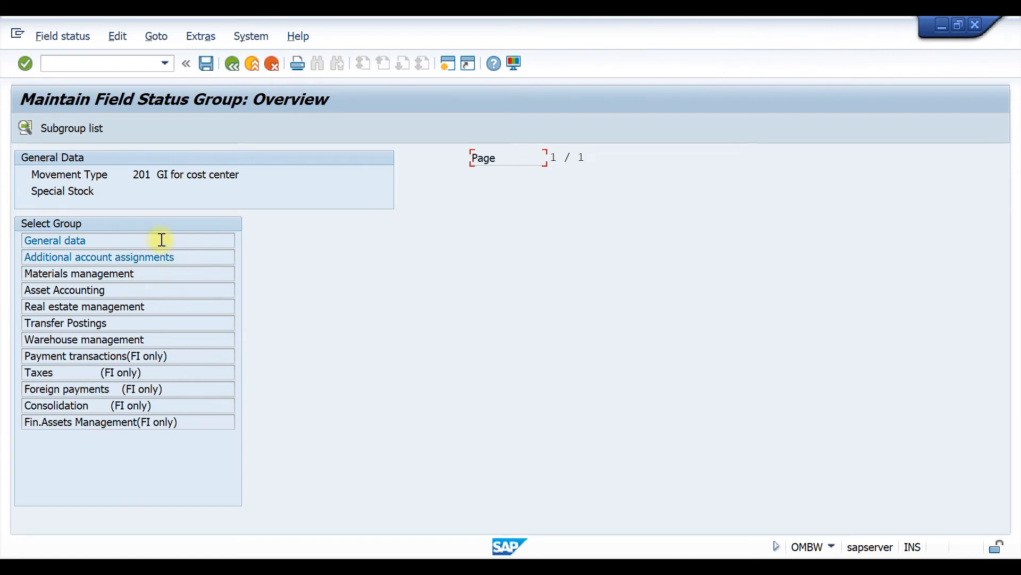
click(232, 64)
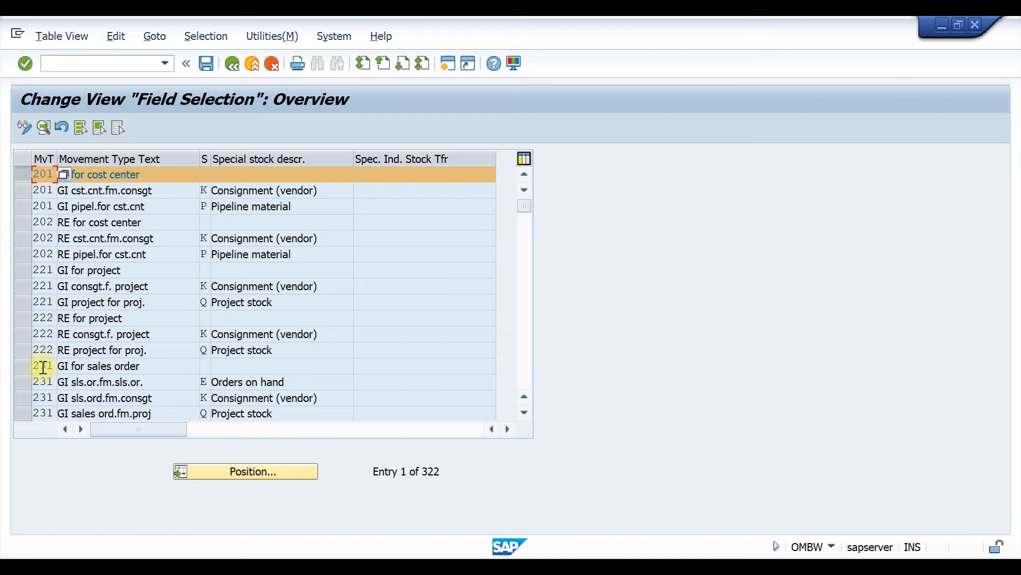
- Review the further goods issue movement types down to 261 Q project stock, and return to the IMG structure
scroll(66, 342, down, 4)
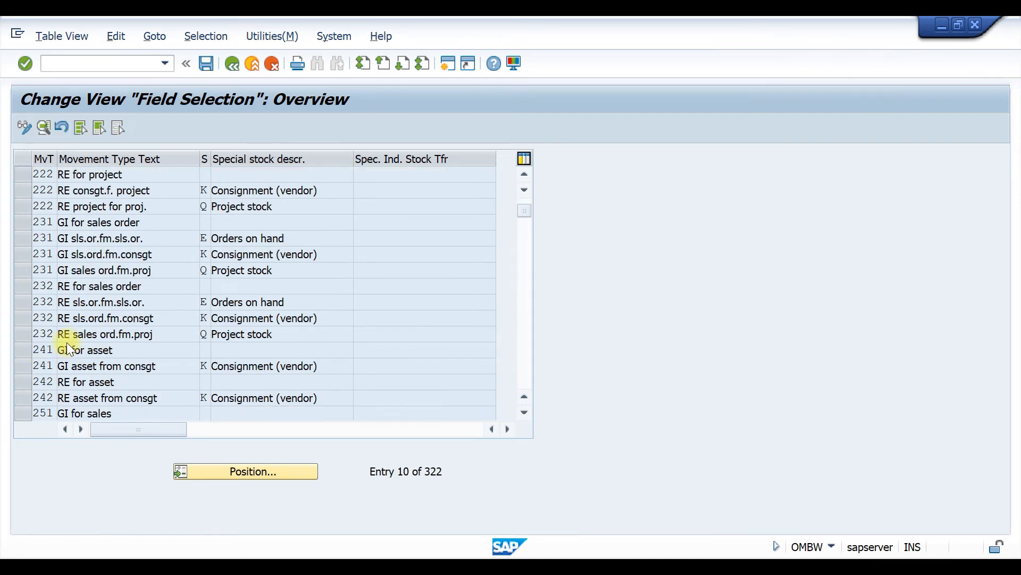
scroll(66, 342, down, 3)
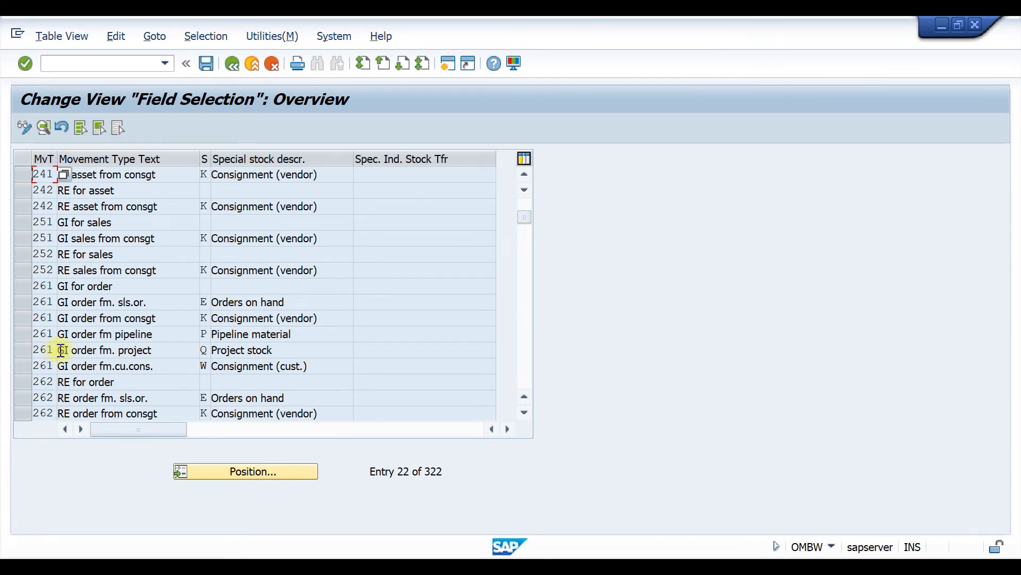
drag(273, 349, 211, 350)
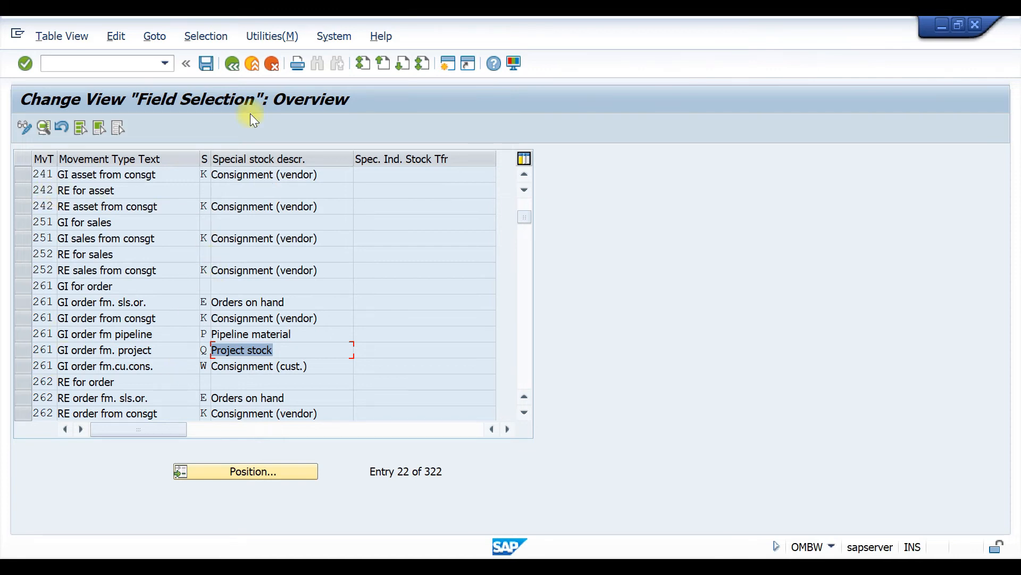
click(232, 64)
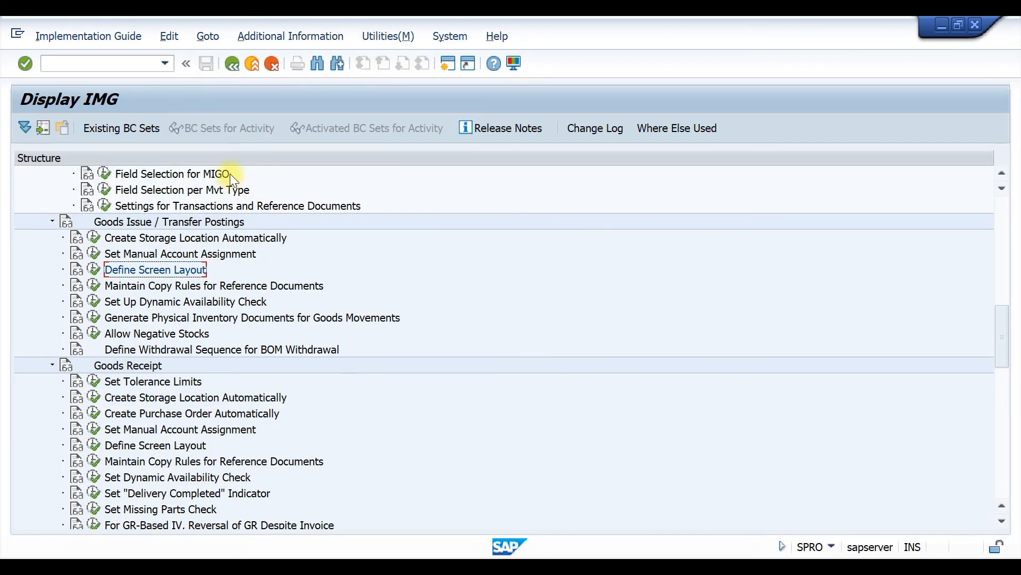
- Open Allow Negative Stocks and position the valuation area list at T110
click(95, 334)
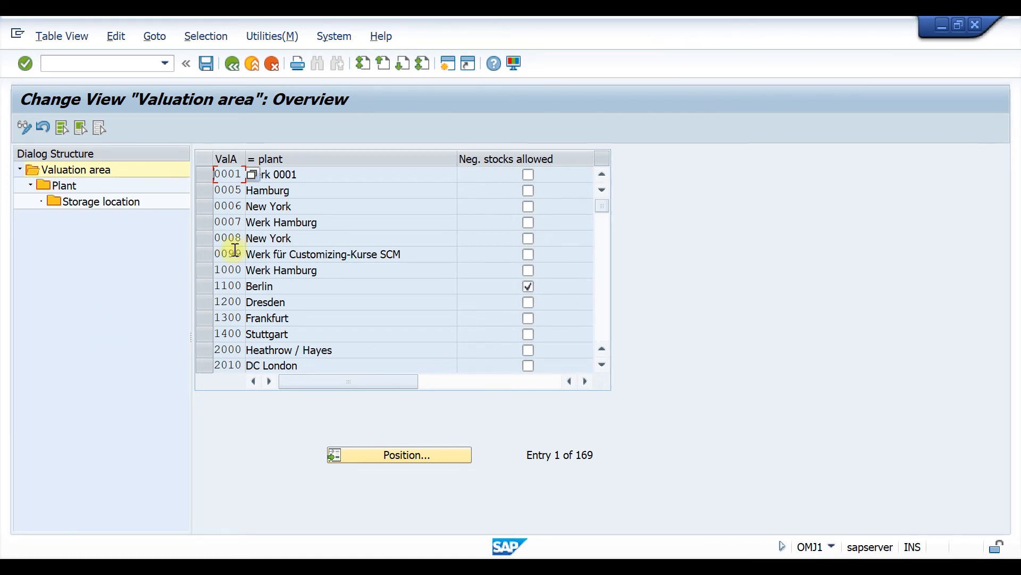
click(408, 456)
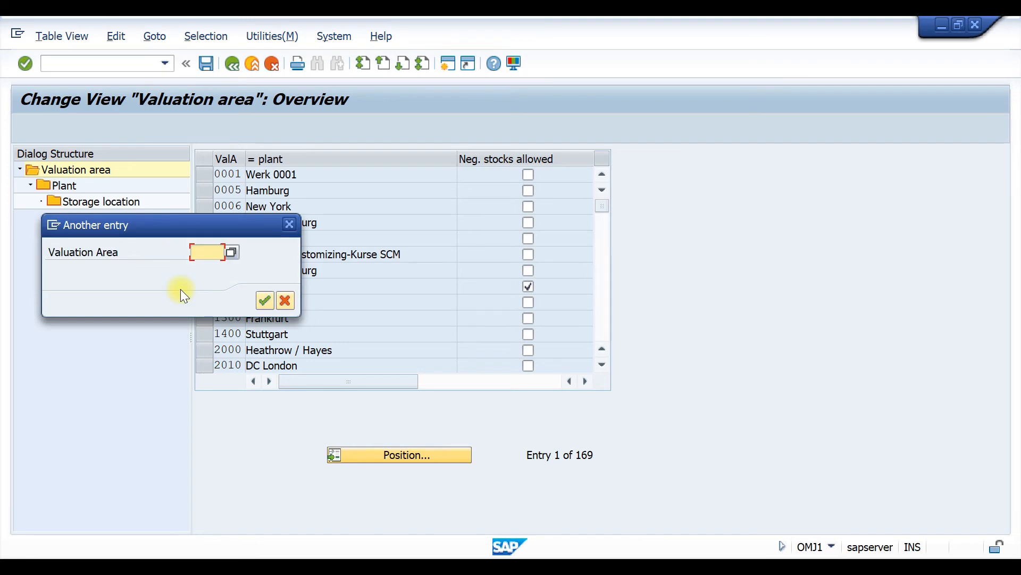
text(1100)
key(Return)
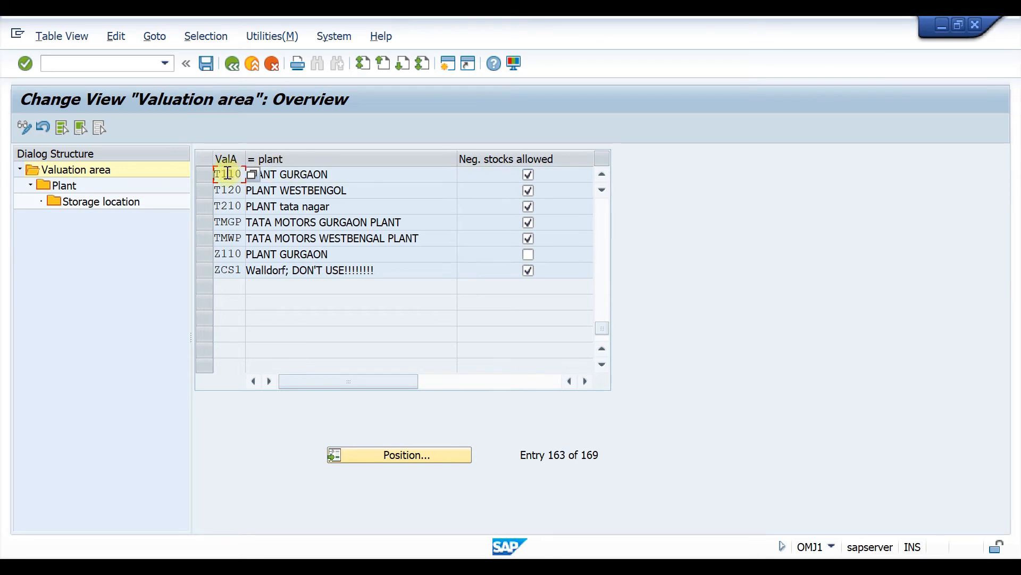
- Display the storage locations of plant T110, review their negative stock indicators and leave the Allow Negative Stocks activity
click(203, 175)
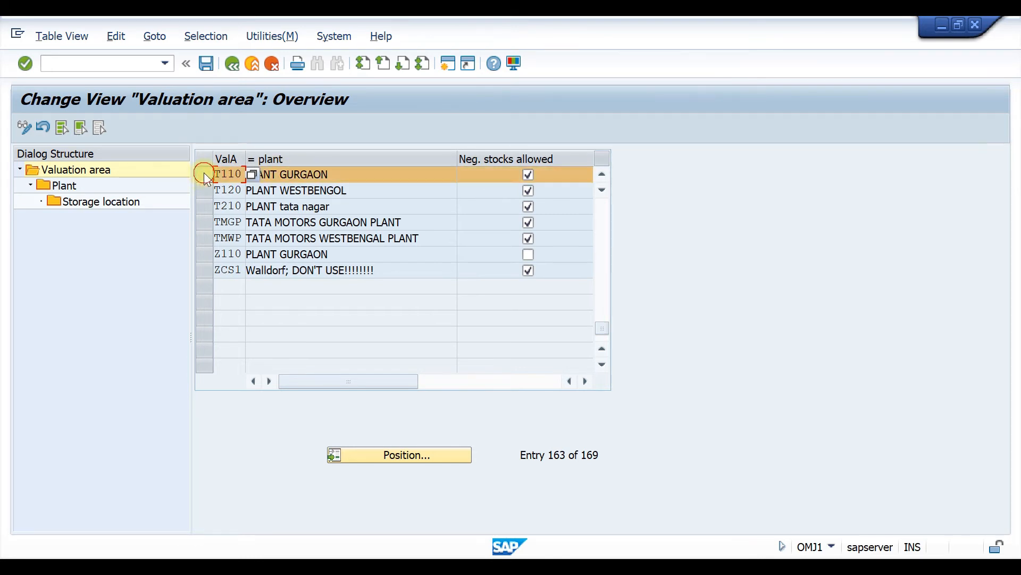
double_click(103, 202)
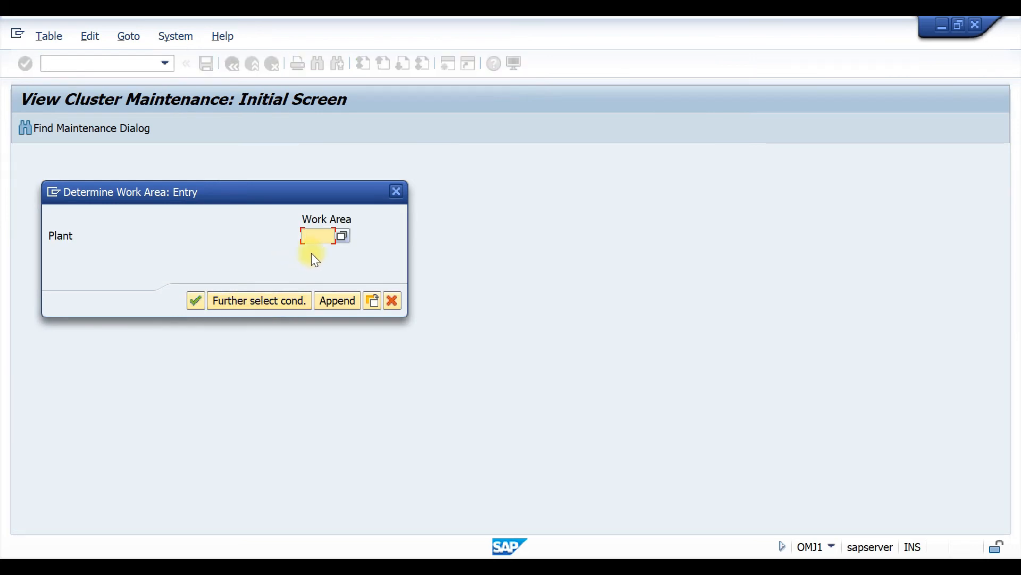
click(310, 242)
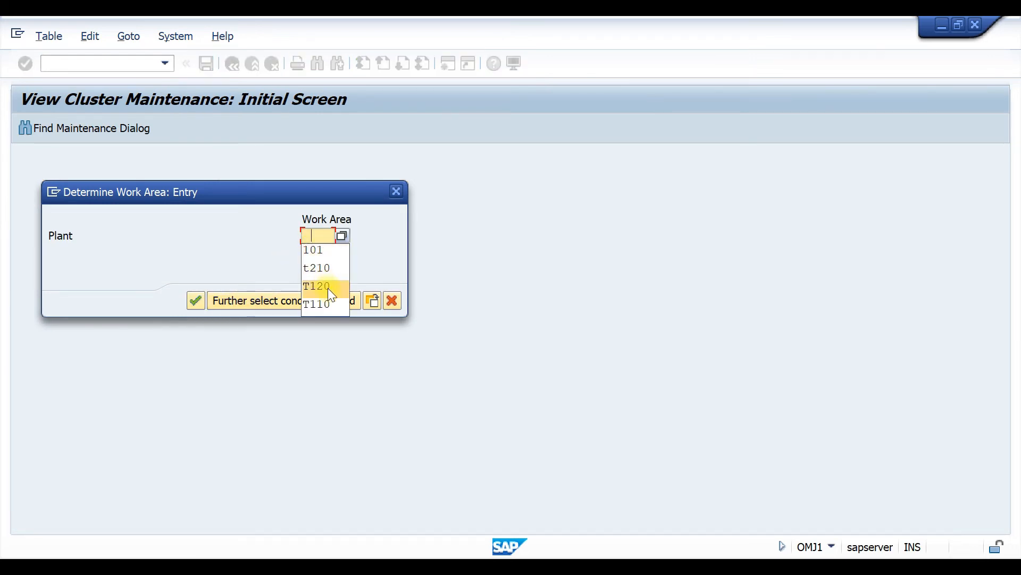
click(330, 306)
click(195, 300)
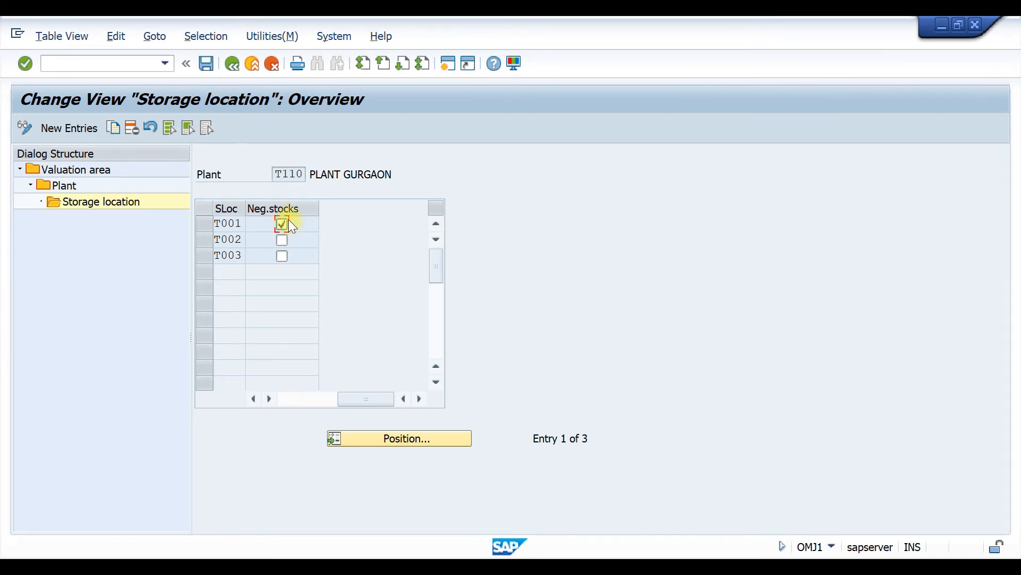
click(234, 62)
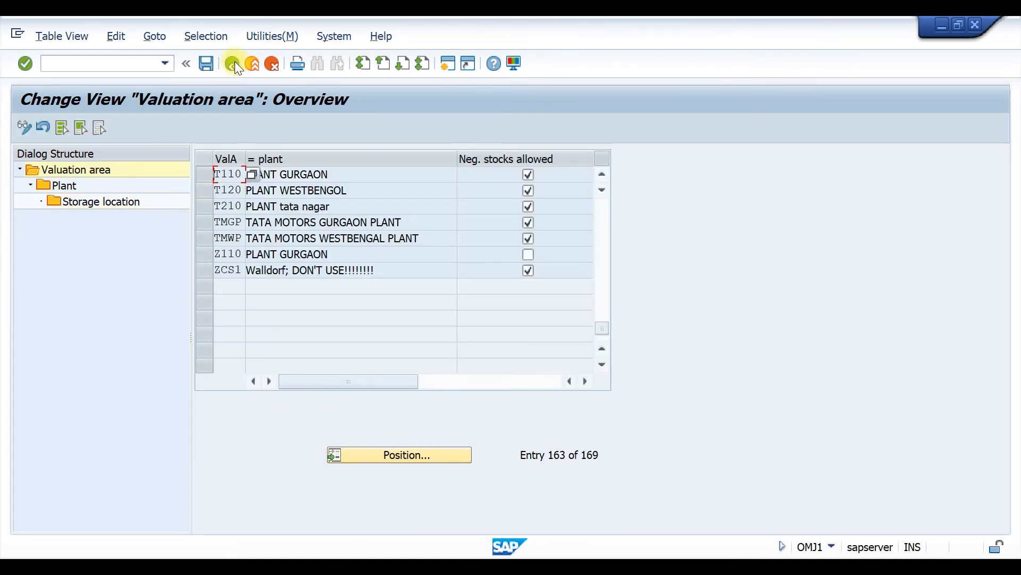
click(234, 63)
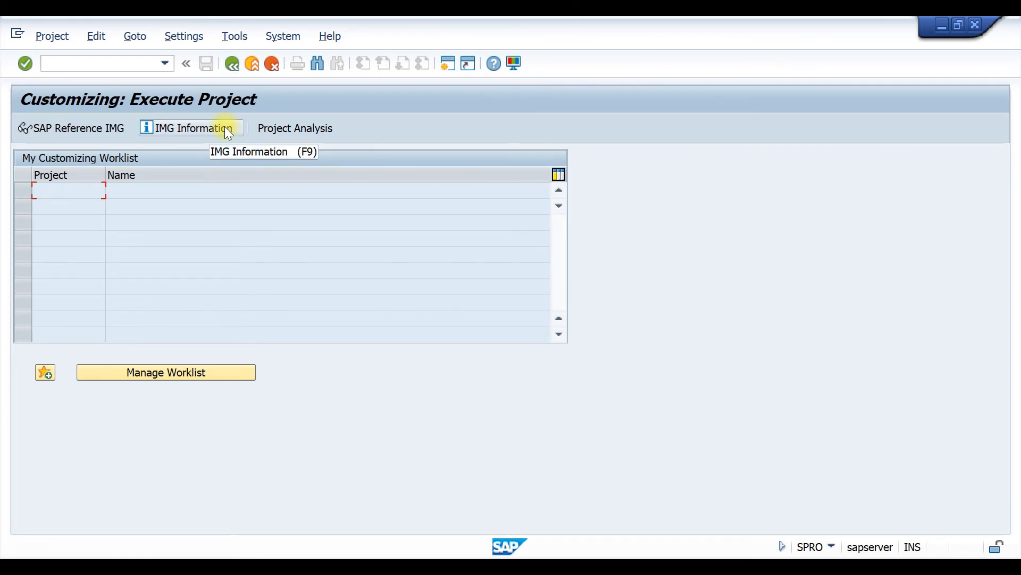
- Leave customizing and open Goods Movement (MIGO) under Logistics, Materials Management, Inventory Management
click(234, 63)
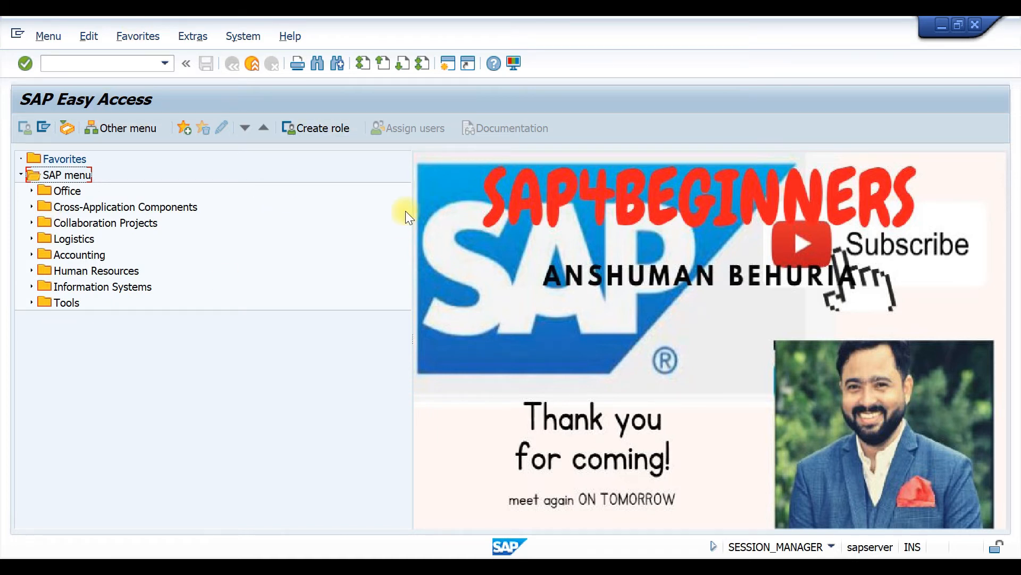
click(31, 238)
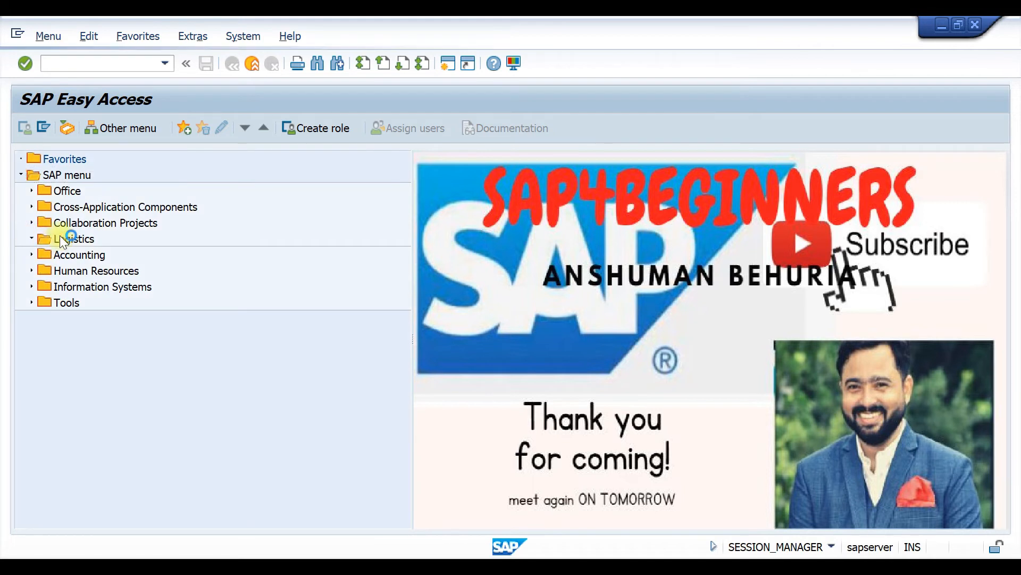
click(41, 254)
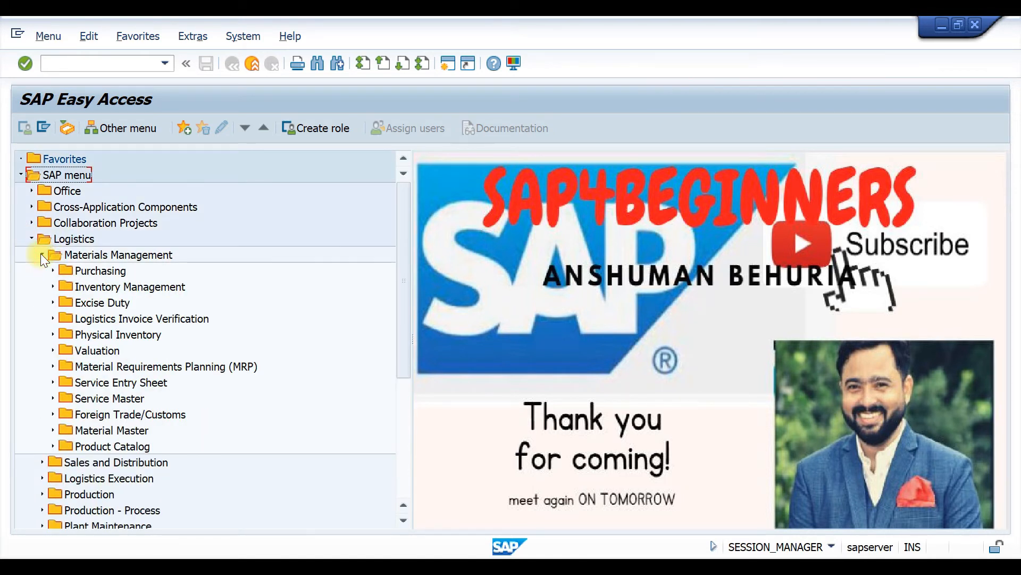
click(52, 287)
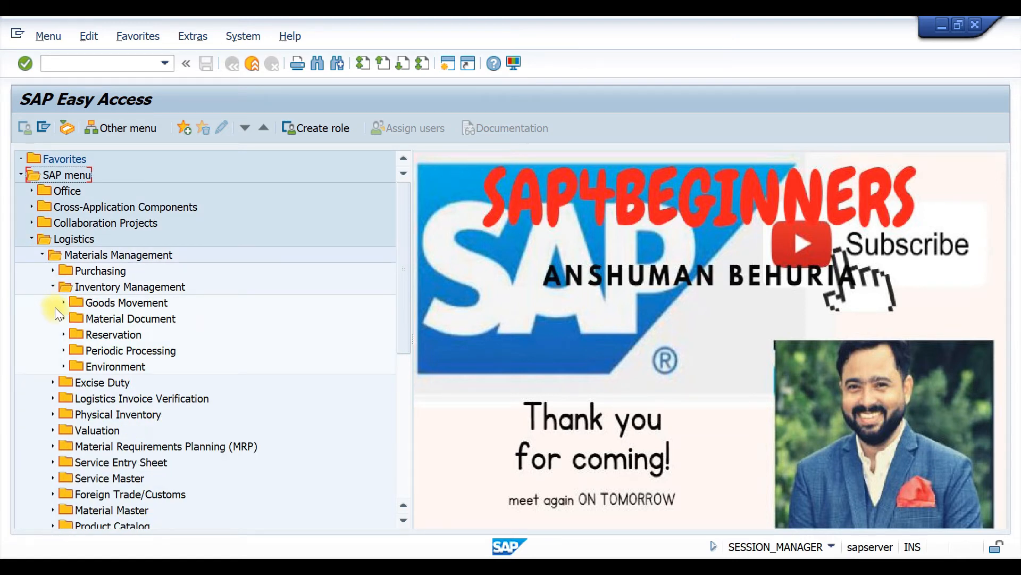
click(63, 302)
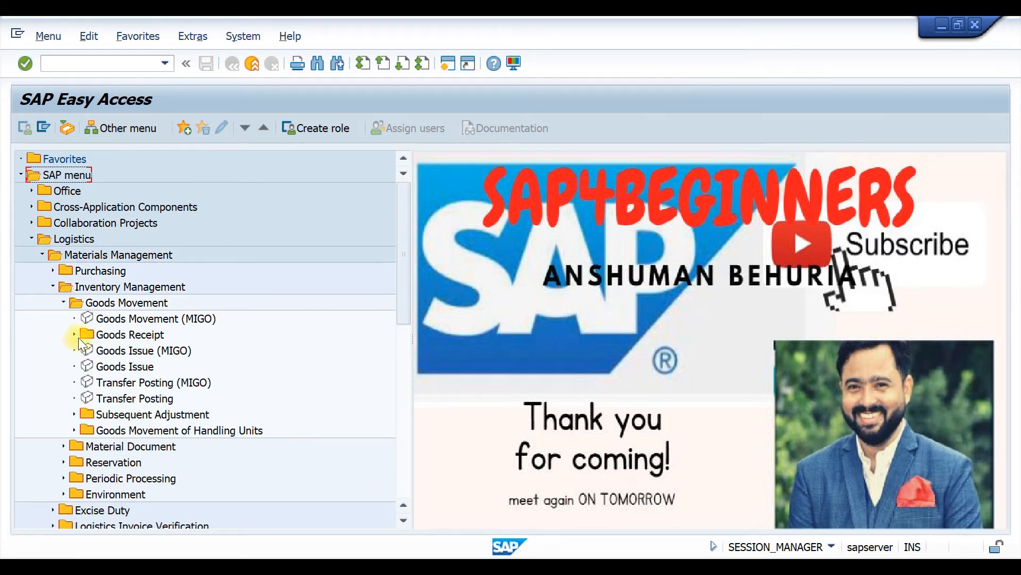
double_click(167, 318)
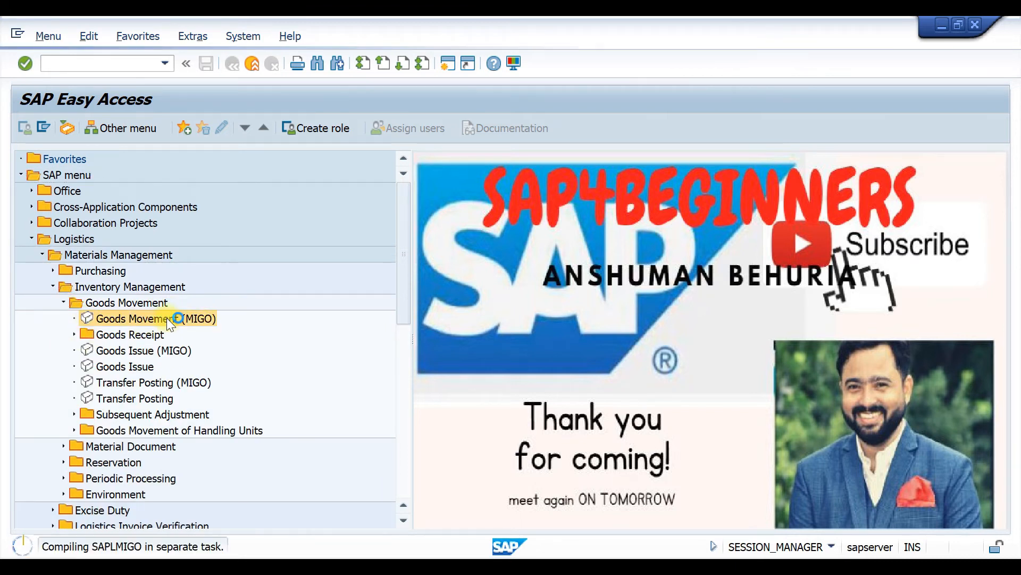
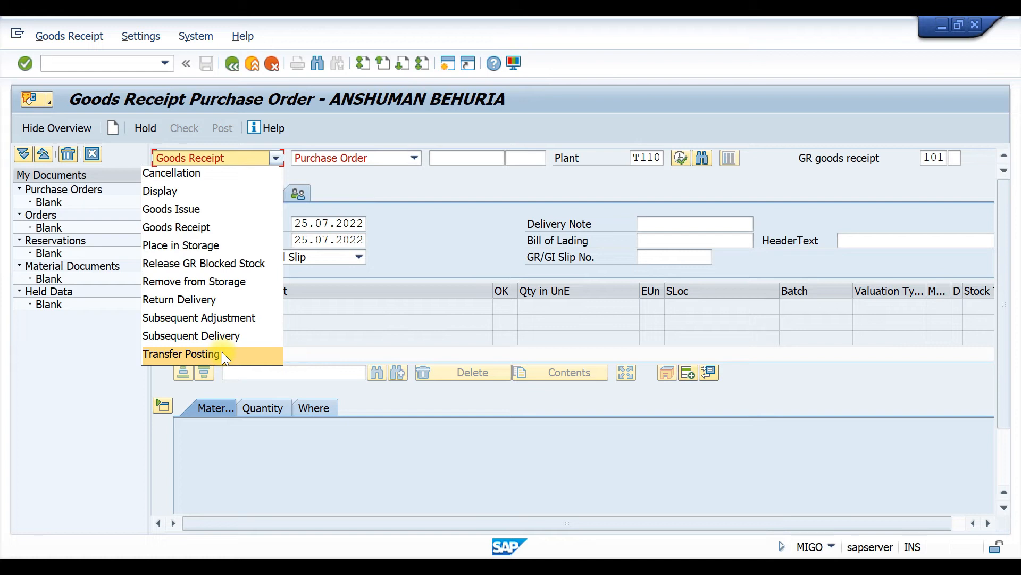
- Load the purchase order by its number for a Goods Receipt with Purchase Order as the reference document
click(273, 158)
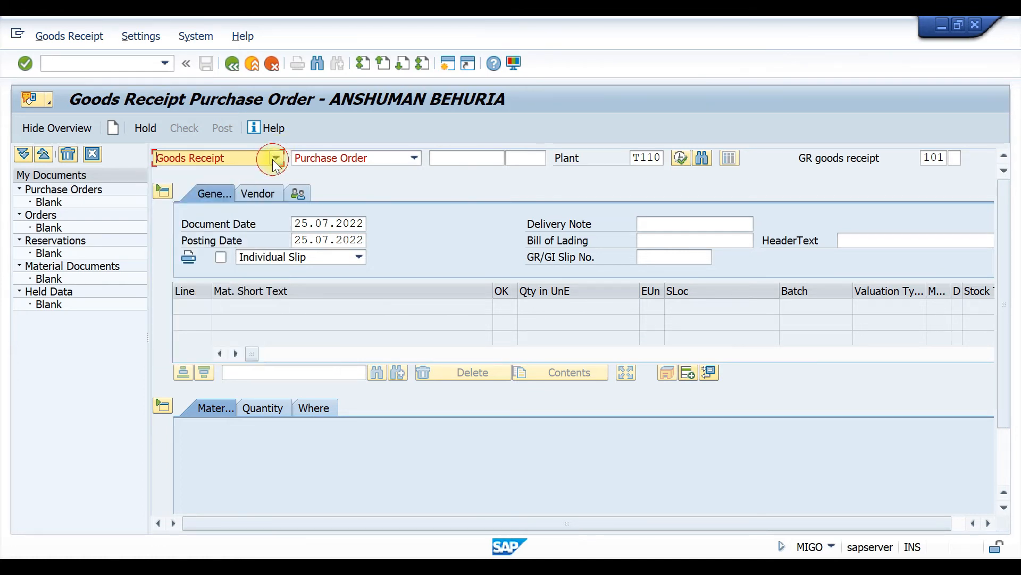
click(415, 158)
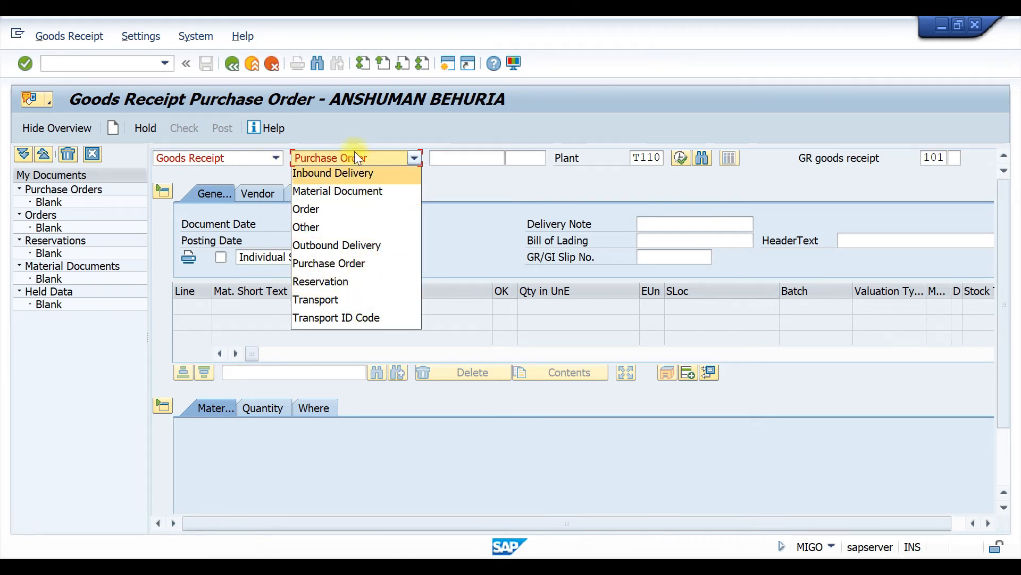
click(345, 265)
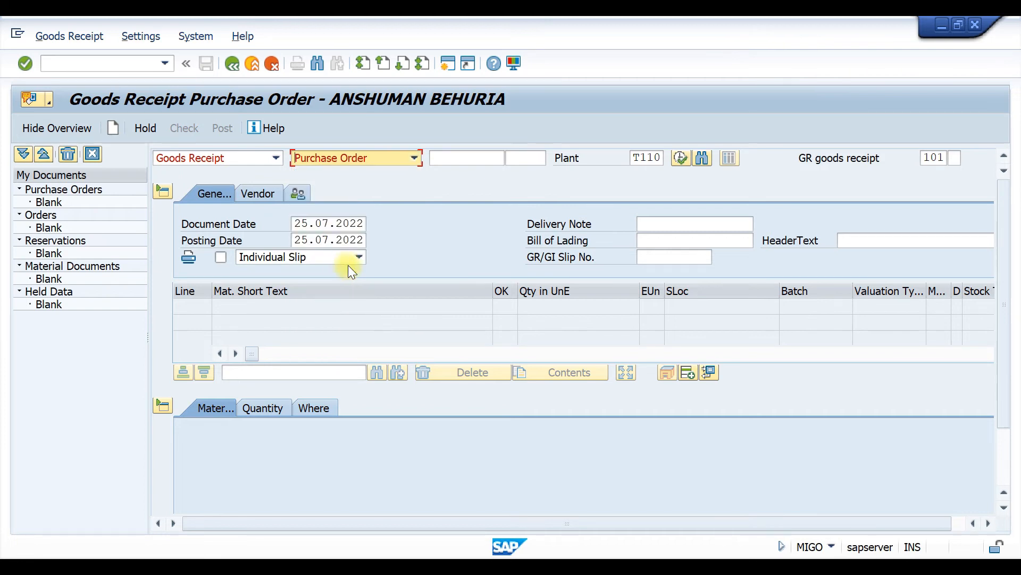
click(442, 157)
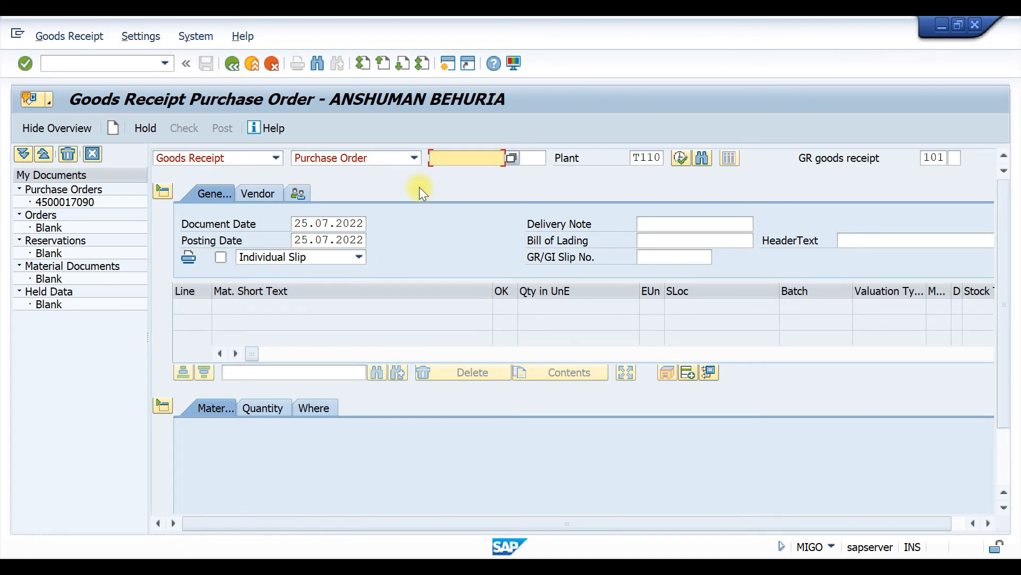
text(4500017090)
key(Return)
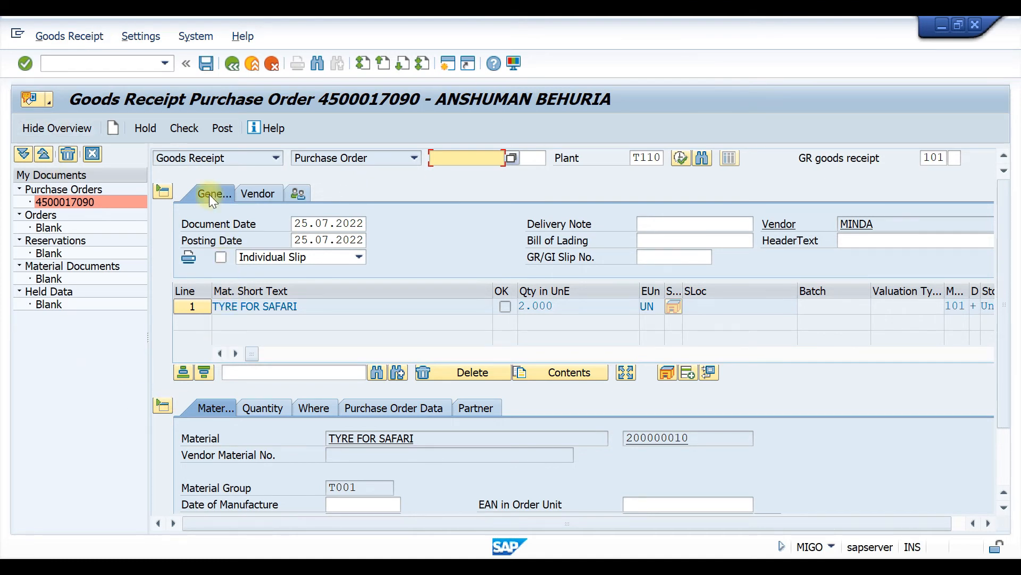
- Examine the document date and posting date in the general header data of the goods receipt
click(298, 223)
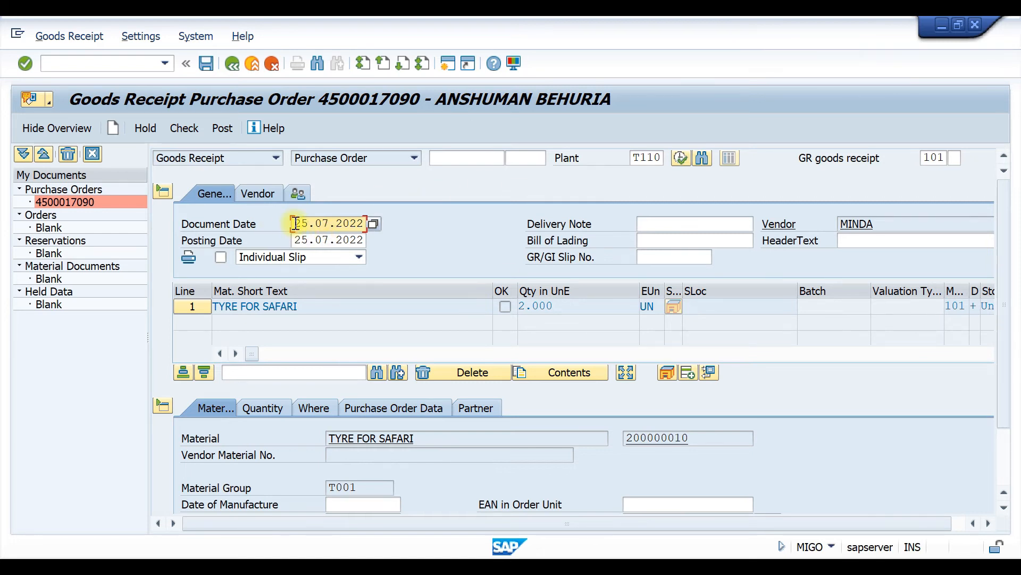
drag(295, 223, 381, 222)
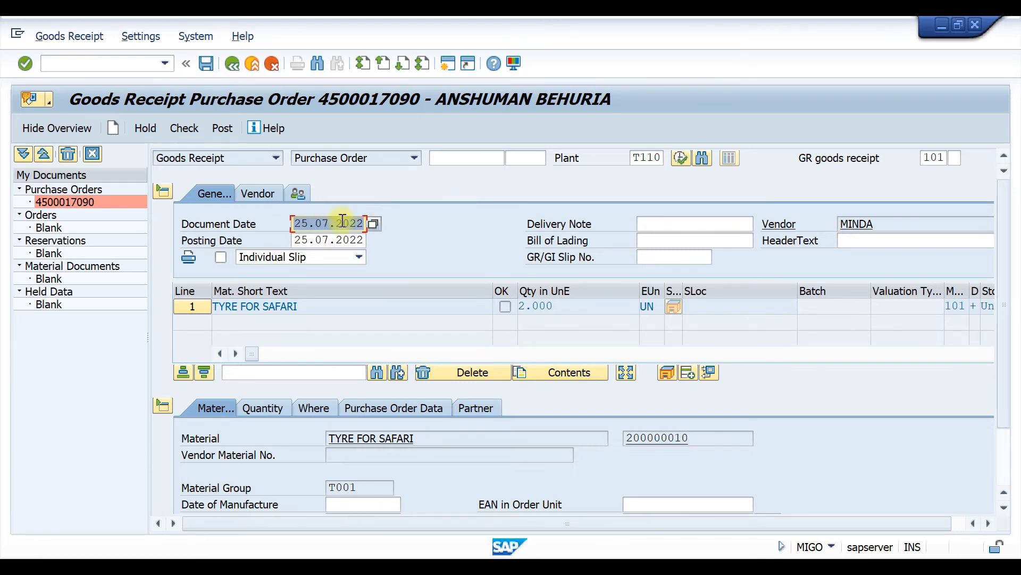
key(Tab)
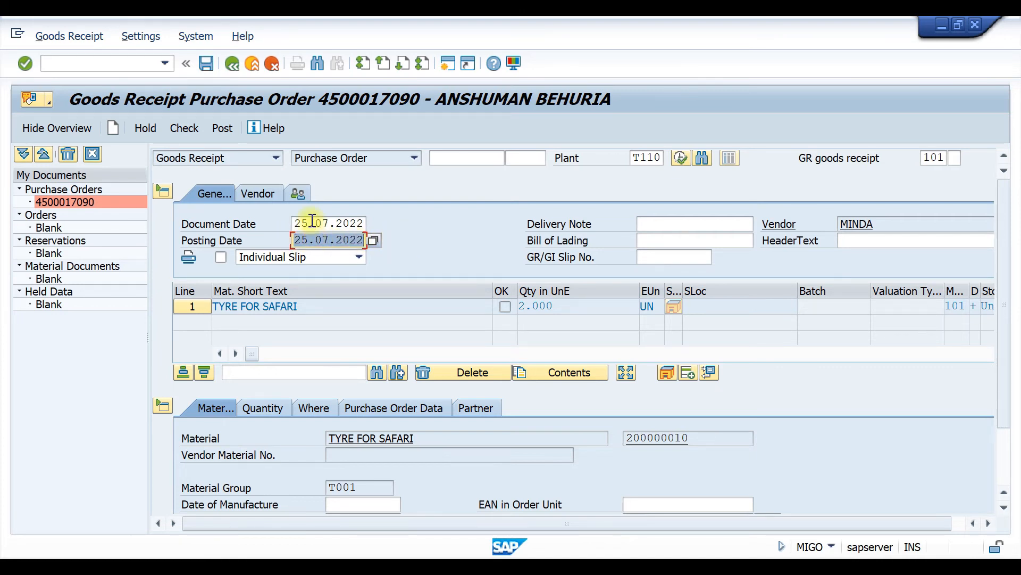
click(303, 239)
drag(303, 239, 380, 240)
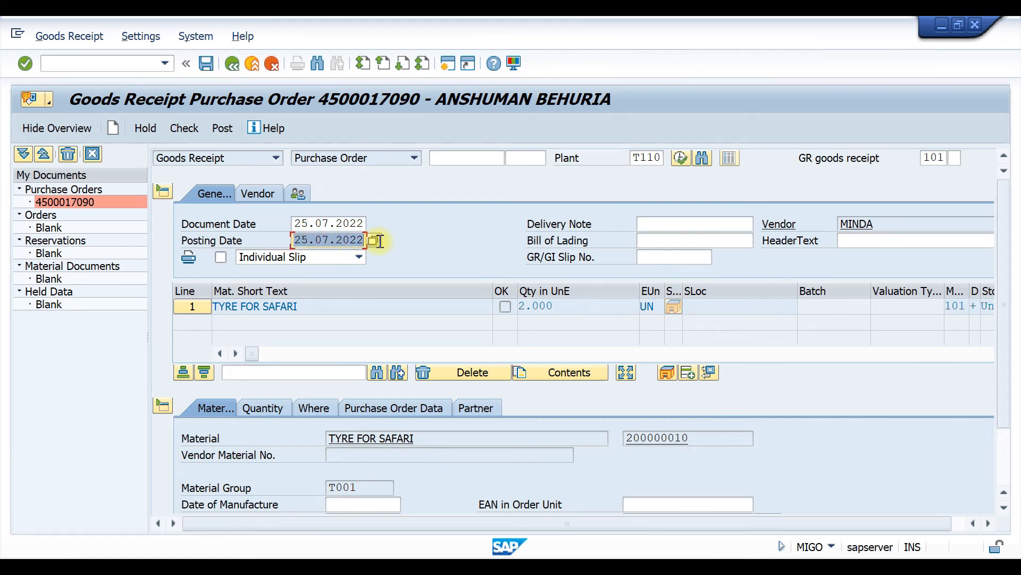
click(295, 221)
drag(295, 222, 372, 223)
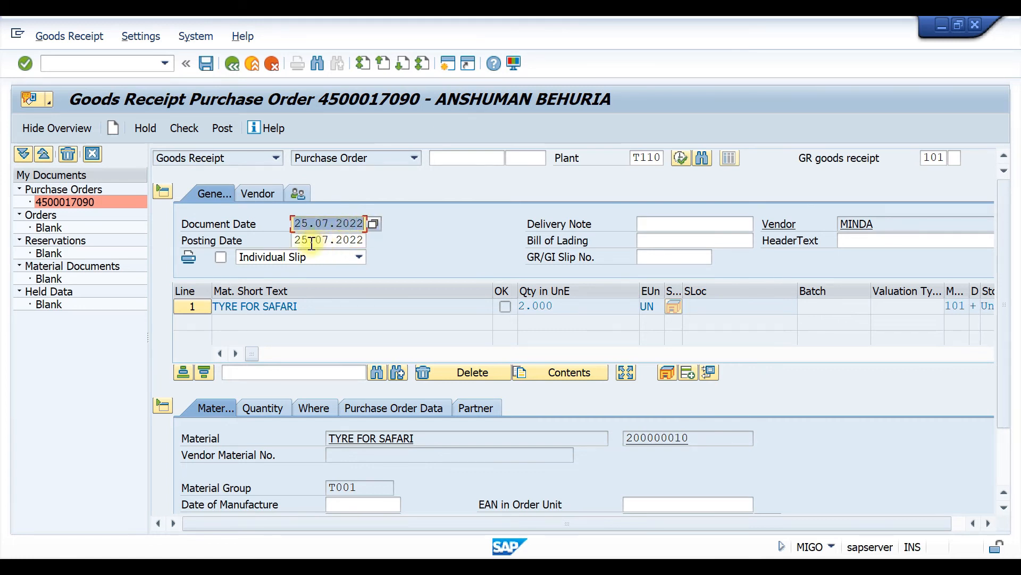
drag(297, 238, 378, 240)
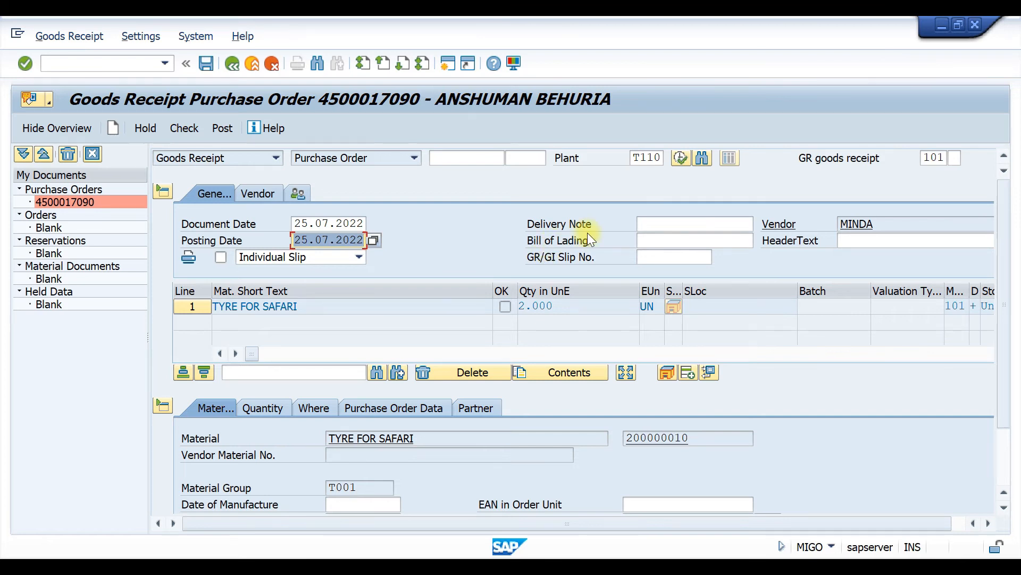
- Review the Delivery Note and Bill of Lading header fields and the vendor data of the goods receipt
click(662, 220)
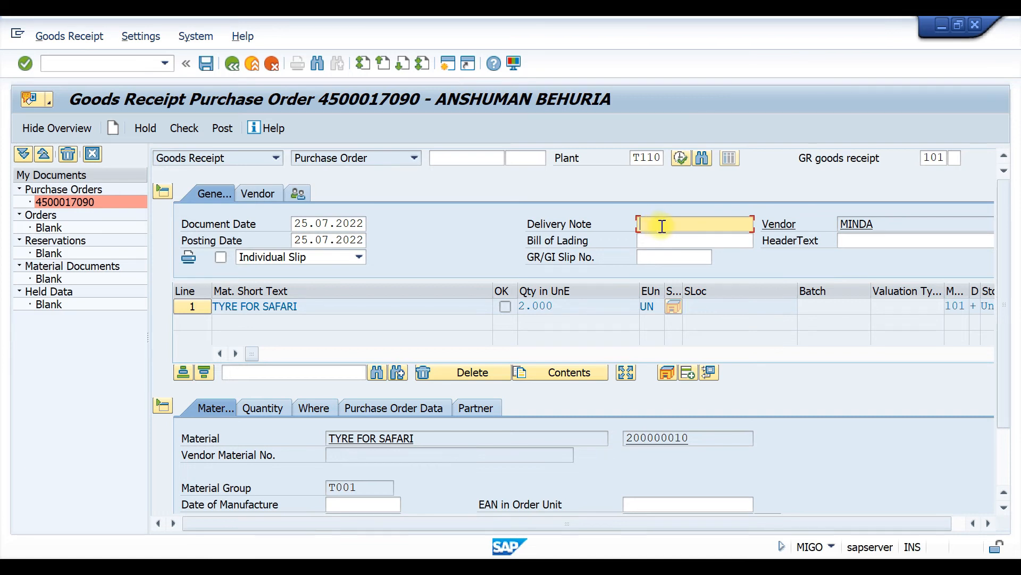
click(669, 244)
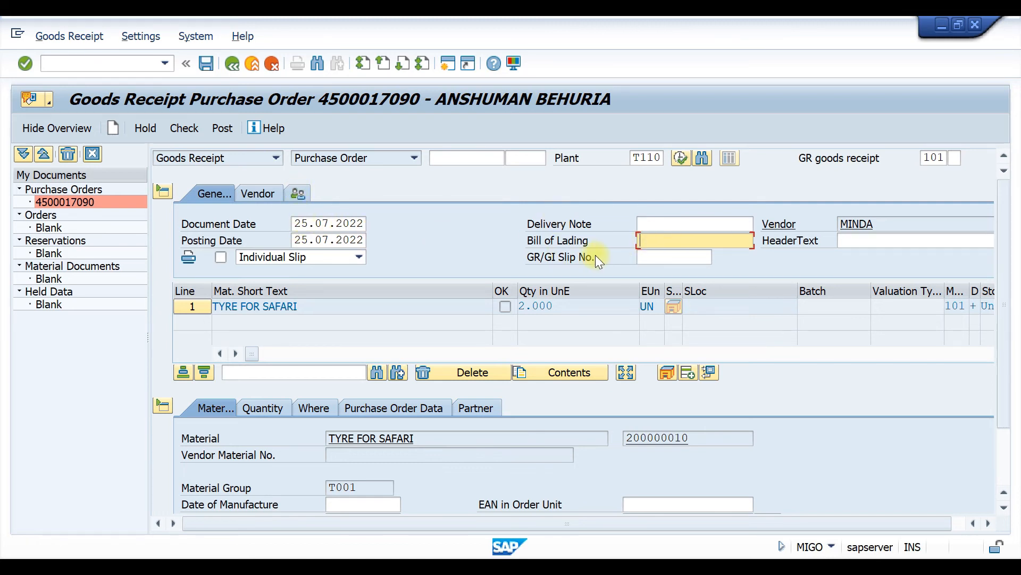
click(257, 193)
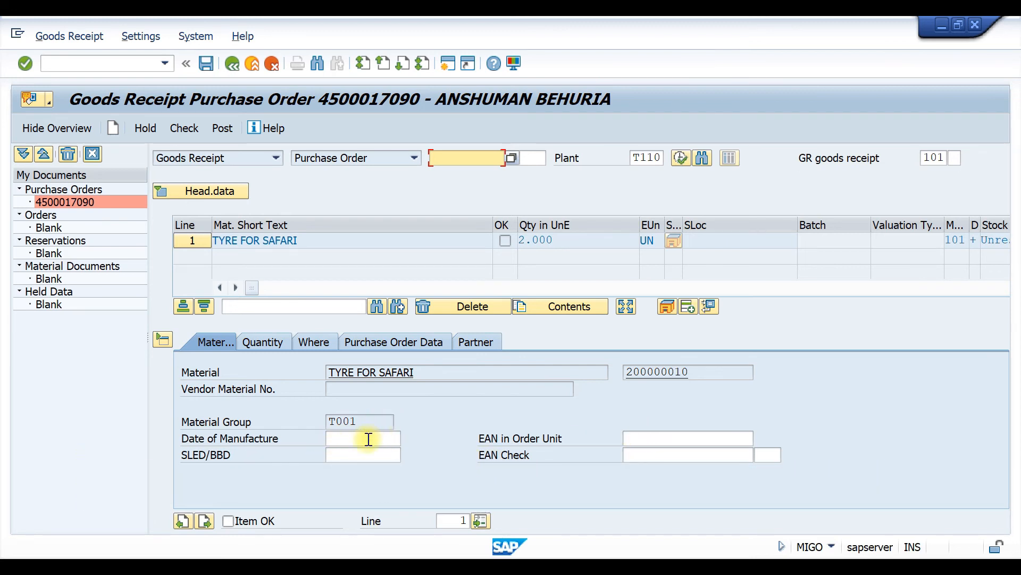
- Examine the quantity details of the TYRE FOR SAFARI item and compare them with the item line's entry quantity
click(261, 351)
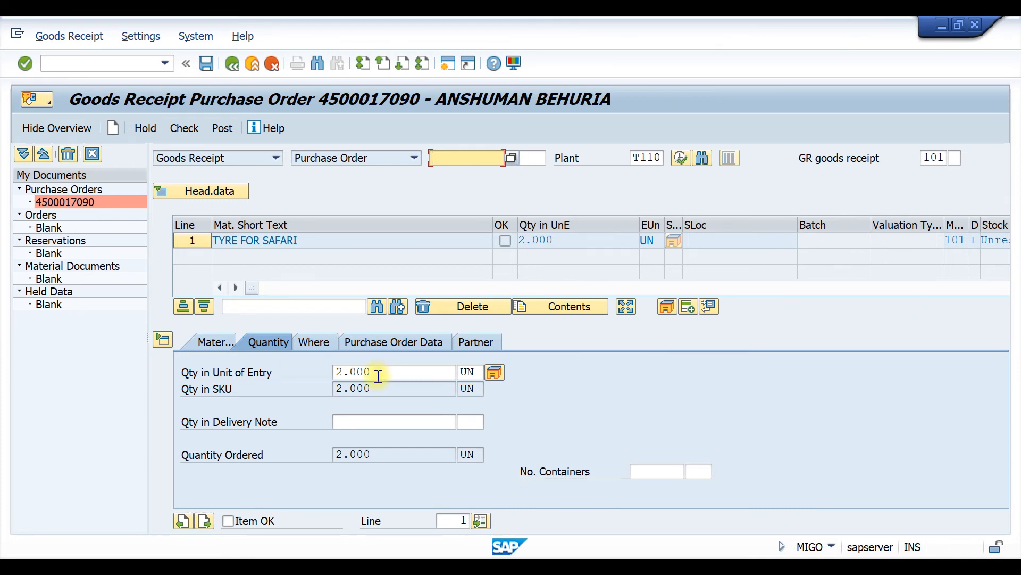
double_click(566, 240)
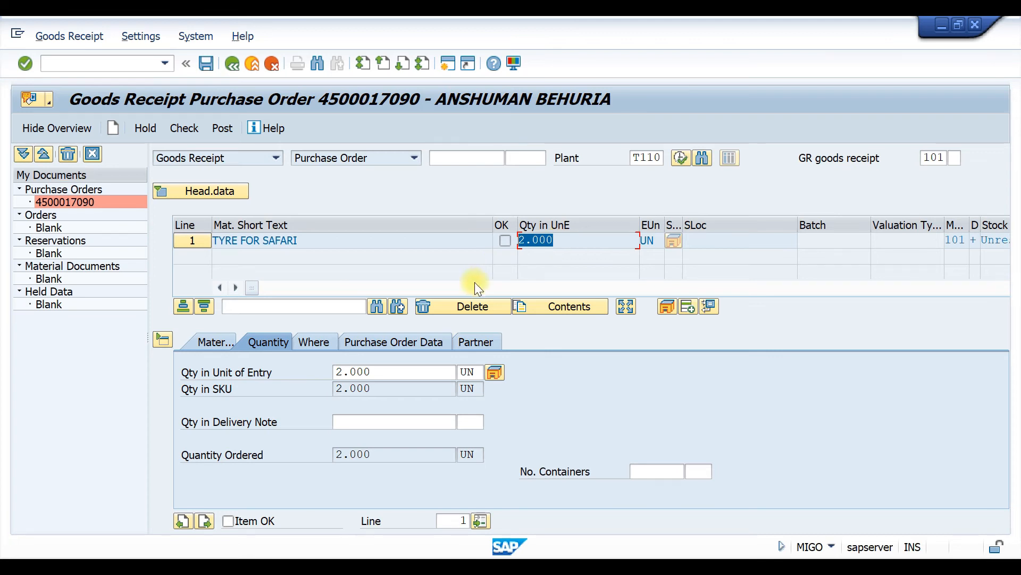
click(380, 373)
- Review the item's destination details: movement type, available stock types, plant and Storage Location field
click(312, 345)
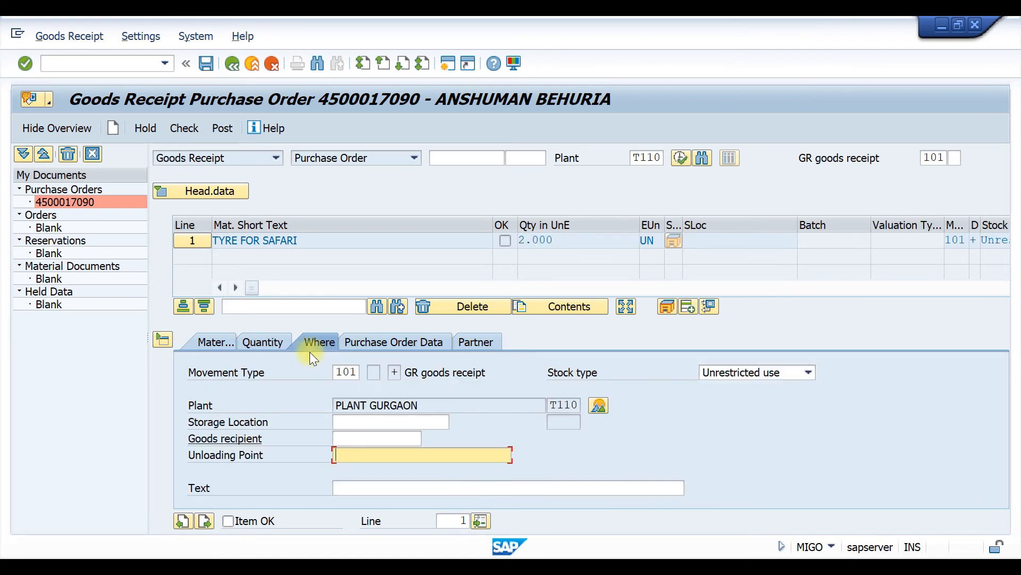
click(254, 341)
click(322, 342)
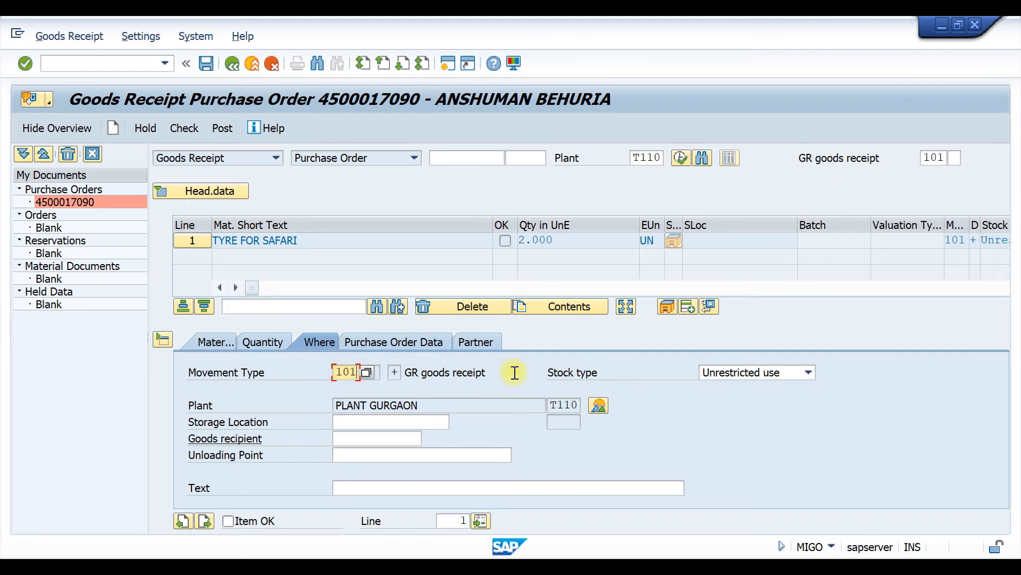
click(809, 373)
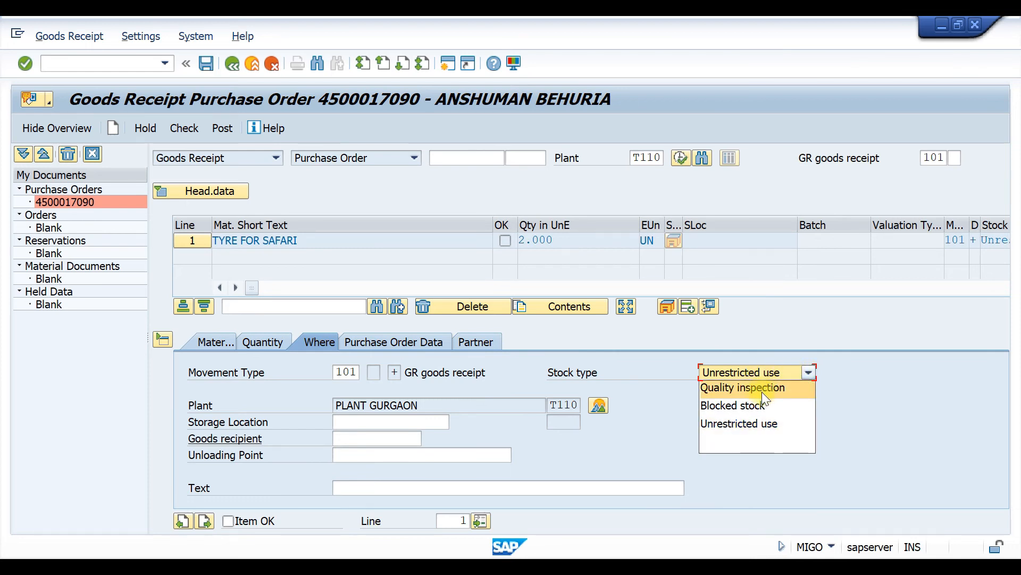
click(869, 405)
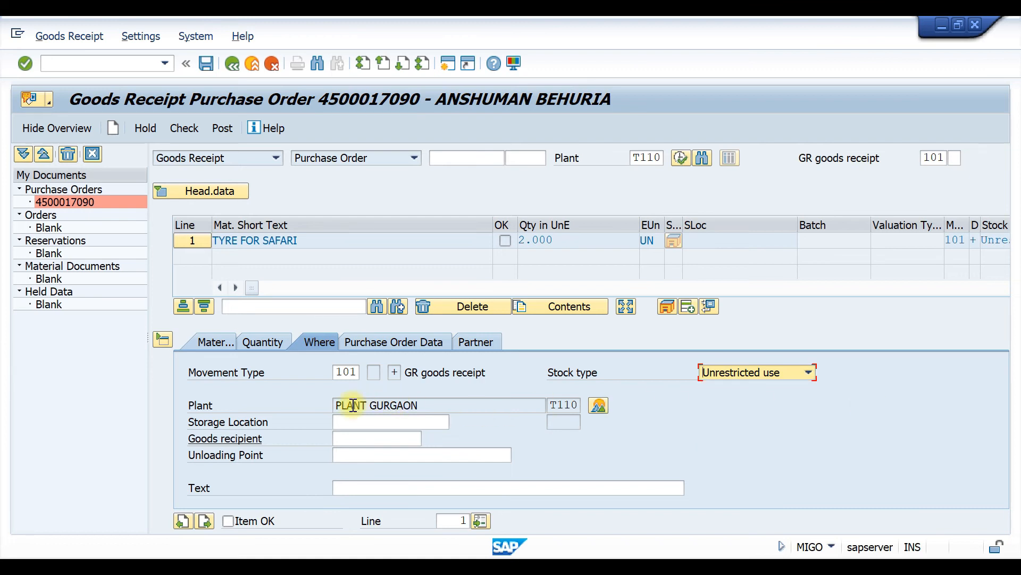
drag(463, 405, 311, 408)
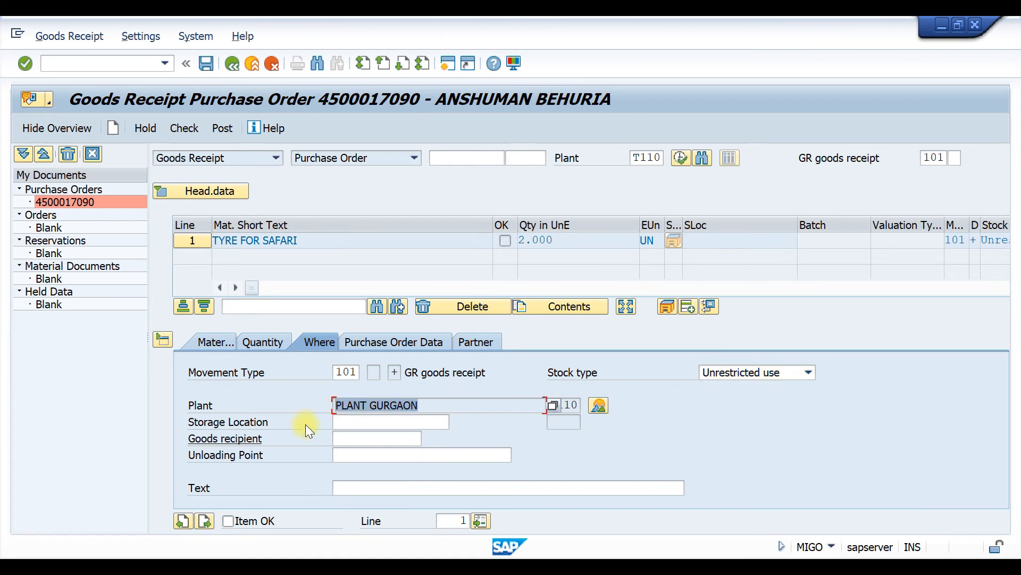
click(360, 422)
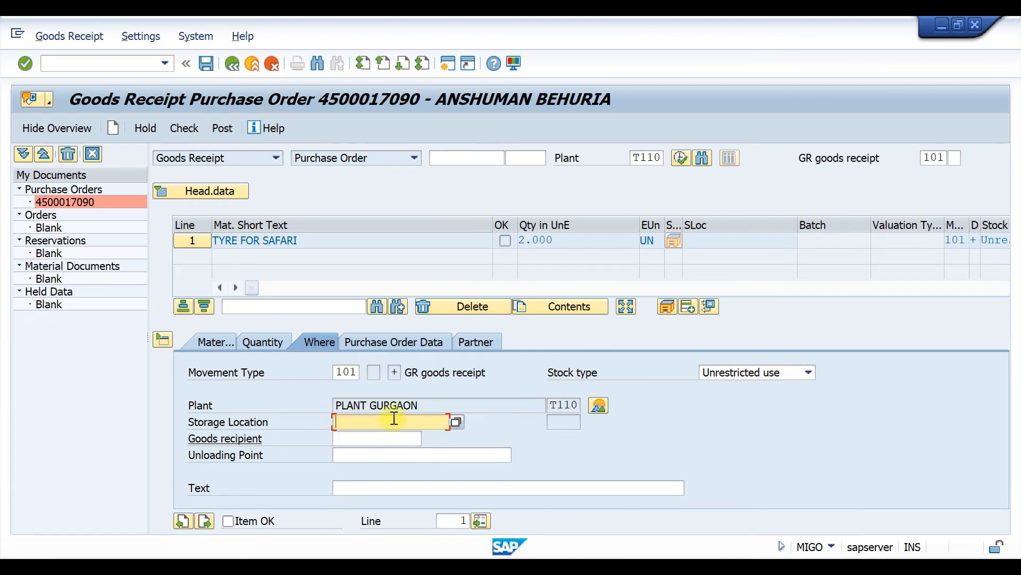
- Examine the item's purchase order data and keep the Del.Completed indicator on Set automatically
click(401, 343)
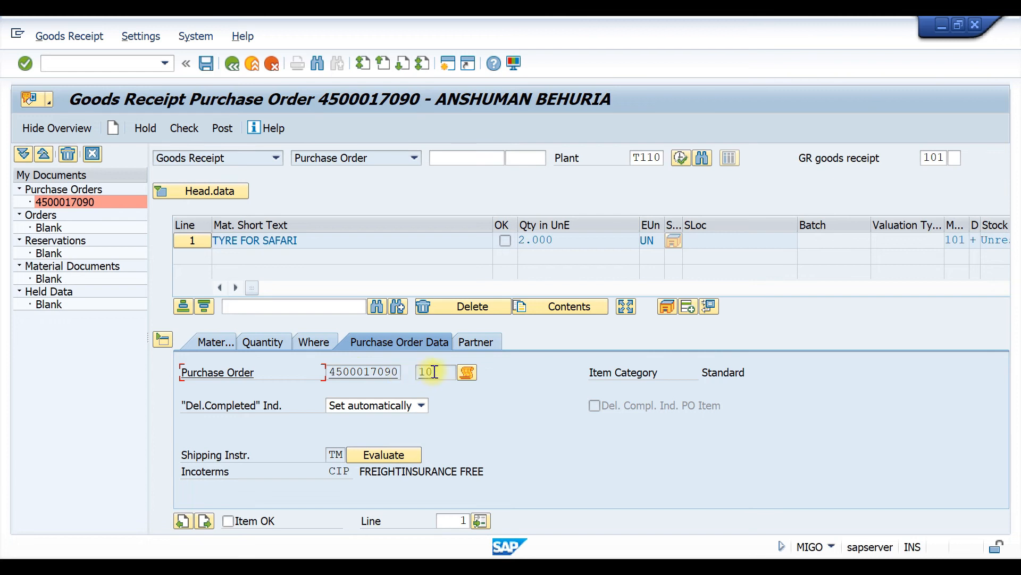
drag(435, 371, 404, 376)
click(423, 404)
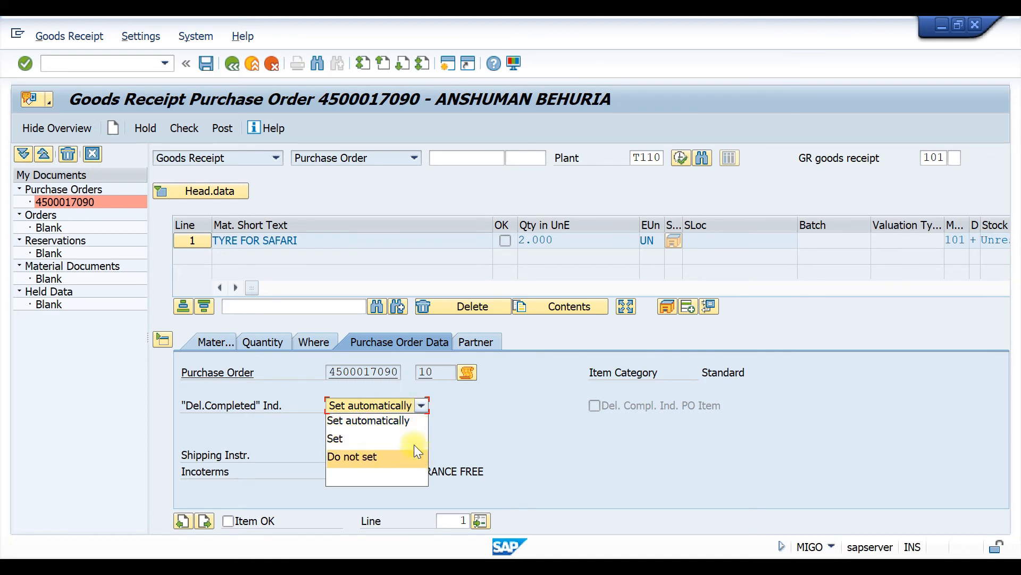
click(378, 421)
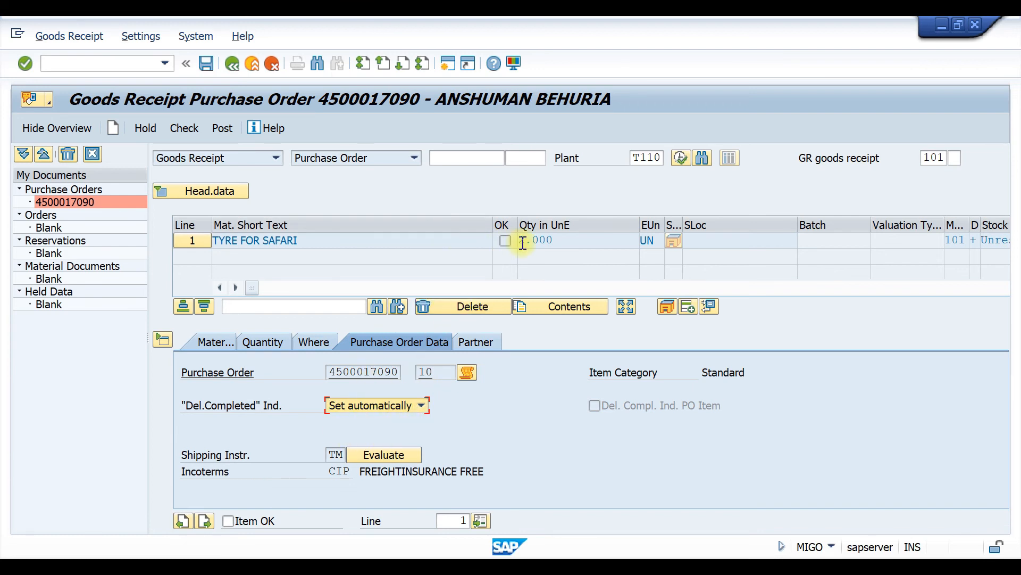
- Try the Set option for the item's Del.Completed indicator and restore it to Set automatically
click(420, 404)
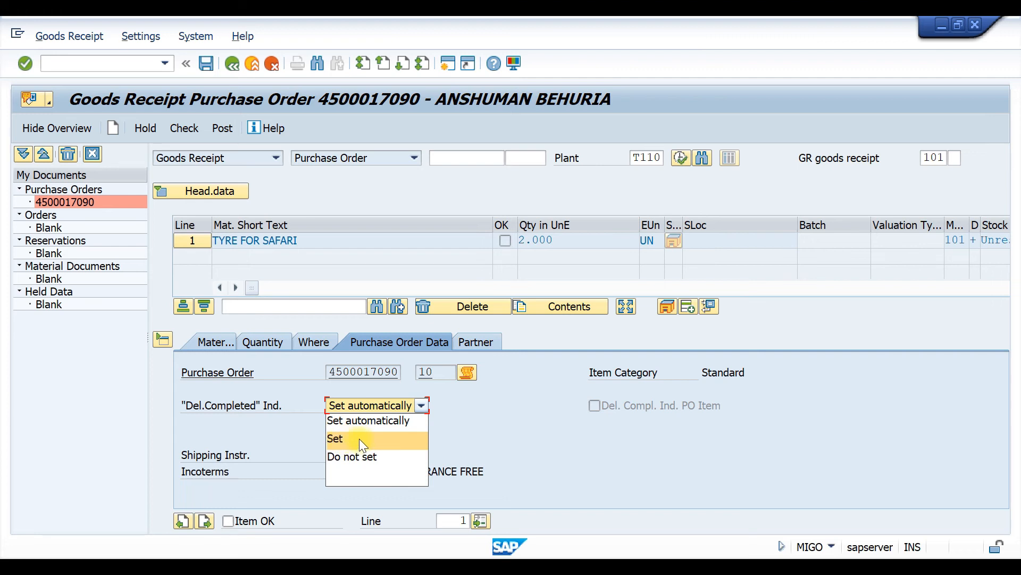
click(339, 438)
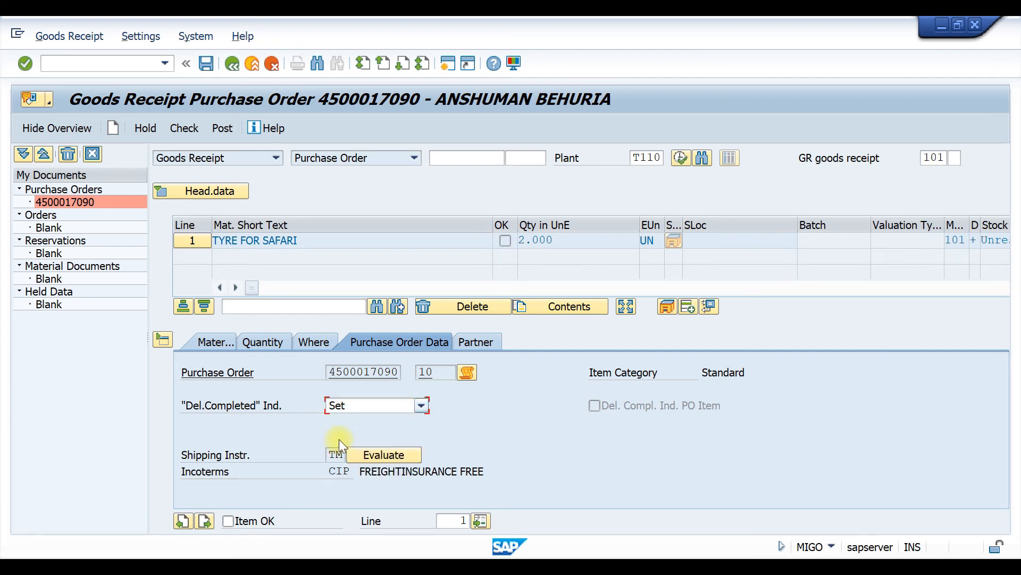
click(422, 408)
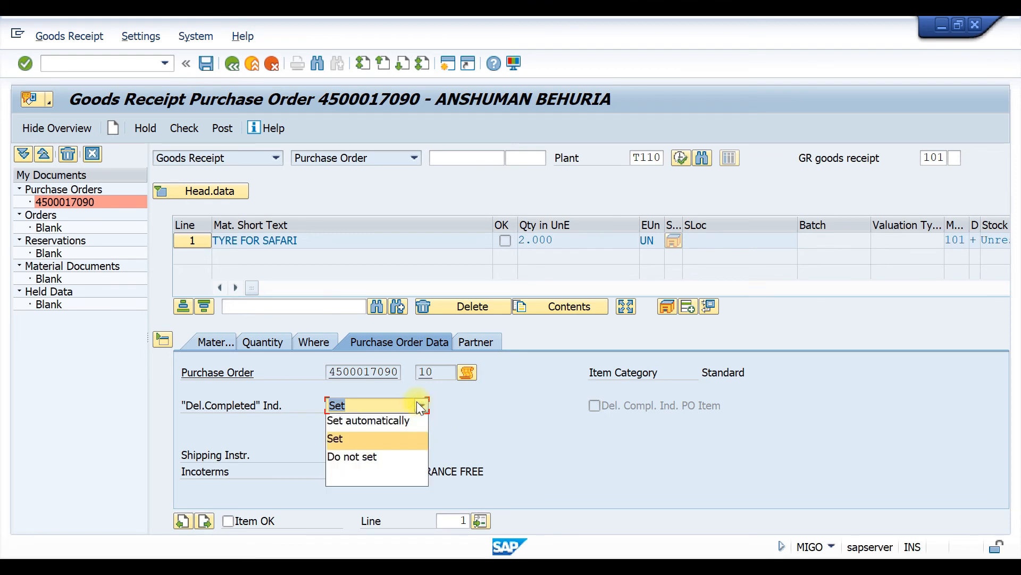
click(367, 419)
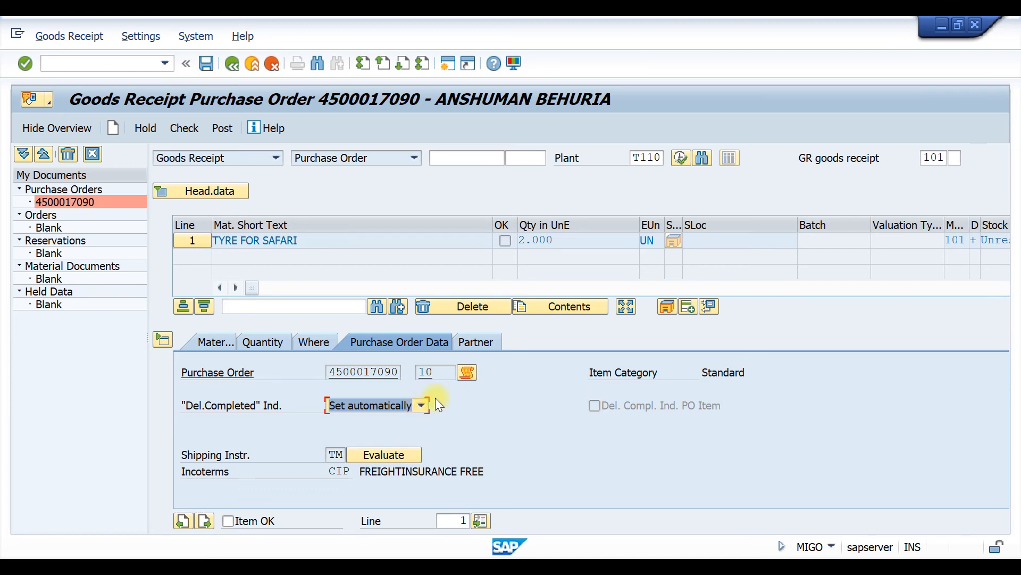
- Examine the item's partner data, comparing the vendor MINDA with the supplying vendor GSV1
click(468, 341)
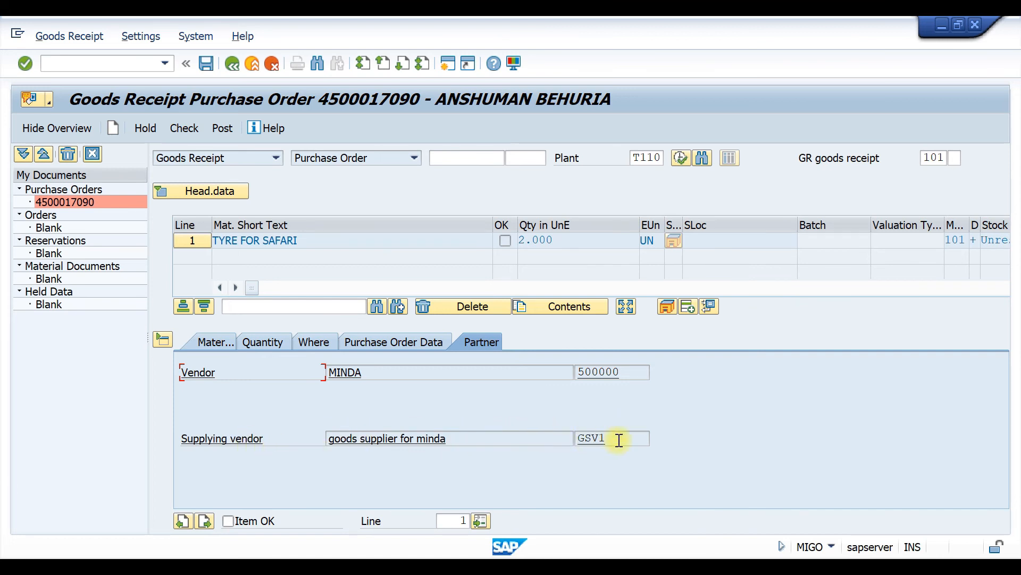
drag(615, 438, 548, 438)
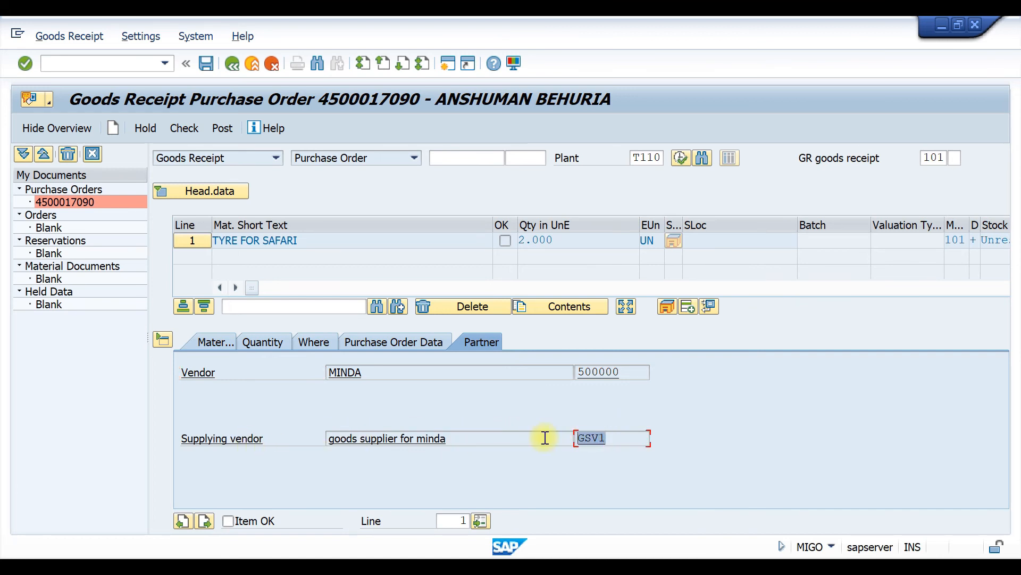
click(445, 439)
drag(376, 372, 292, 376)
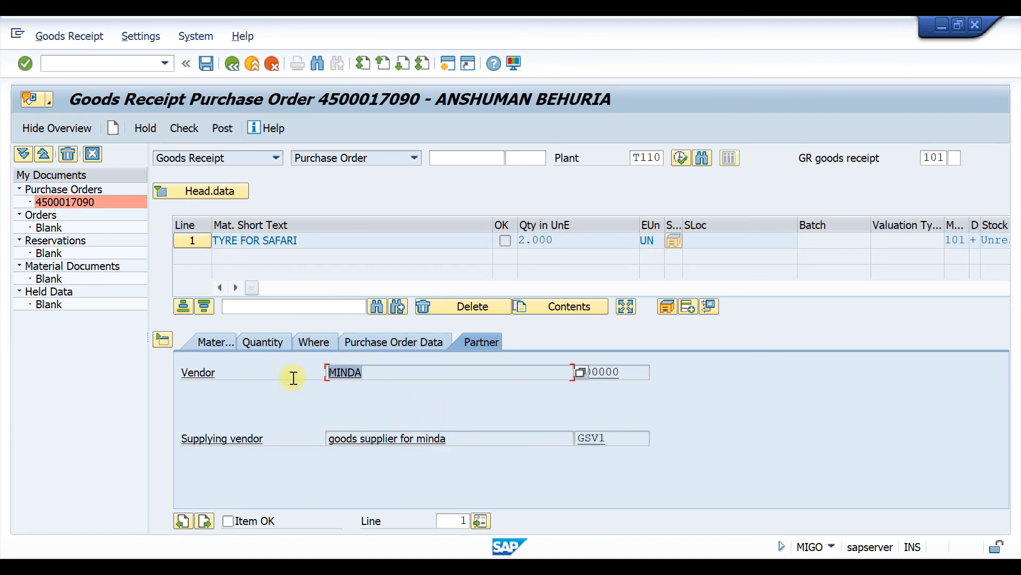
drag(470, 438, 299, 447)
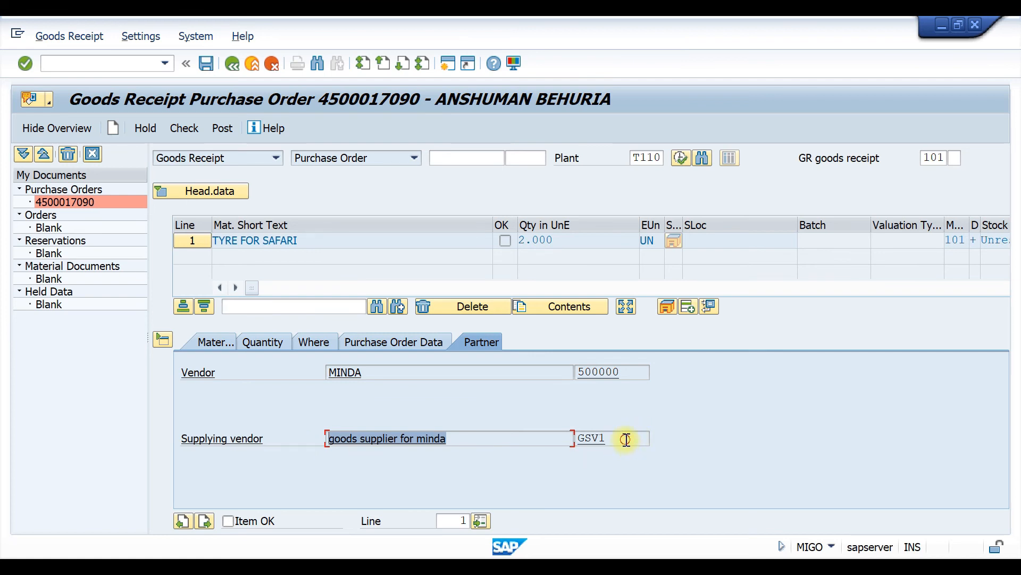
drag(626, 439, 554, 436)
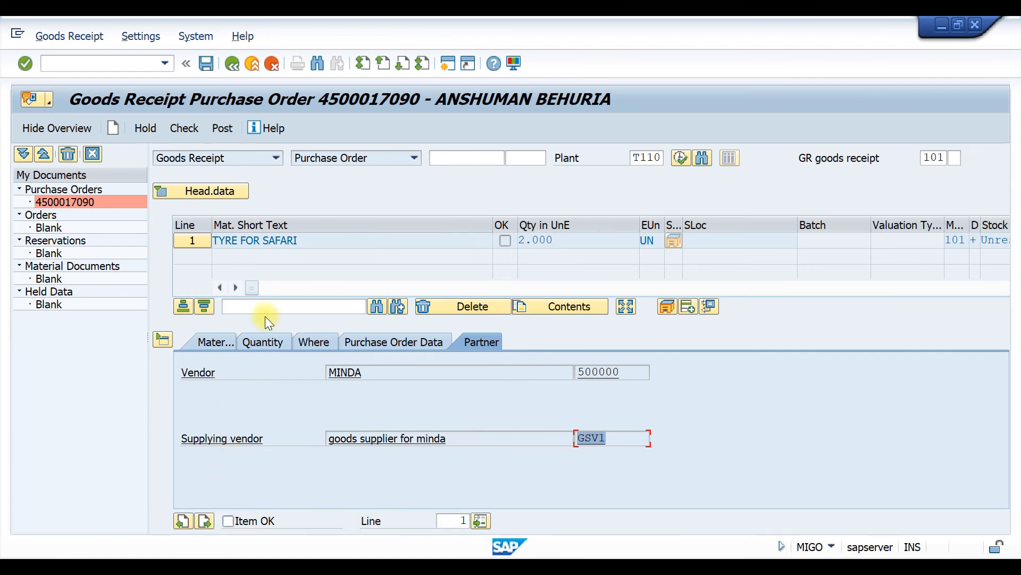
- Mark the TYRE FOR SAFARI item as OK, post the goods receipt and check the details of the posting message
click(226, 519)
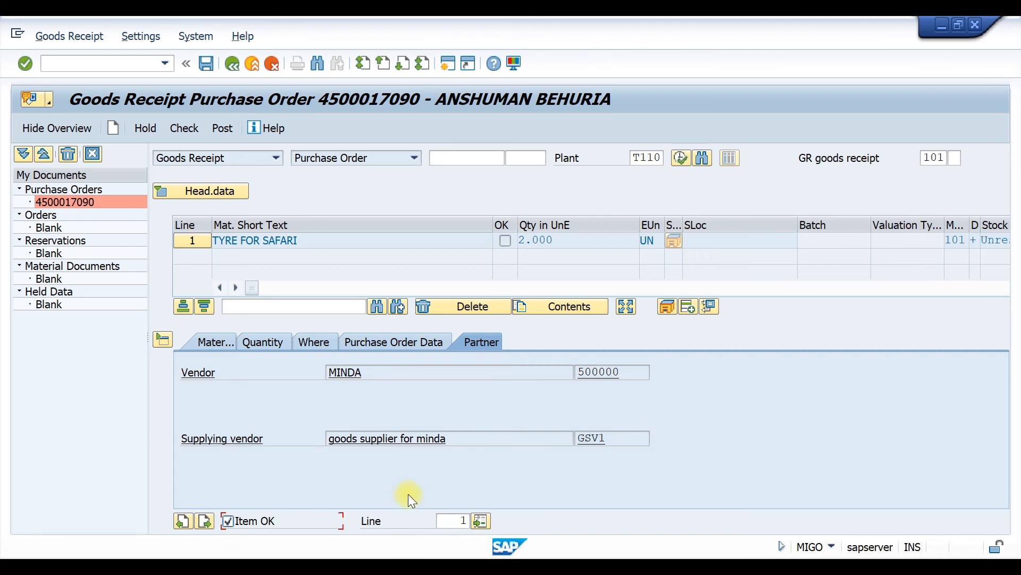
click(223, 128)
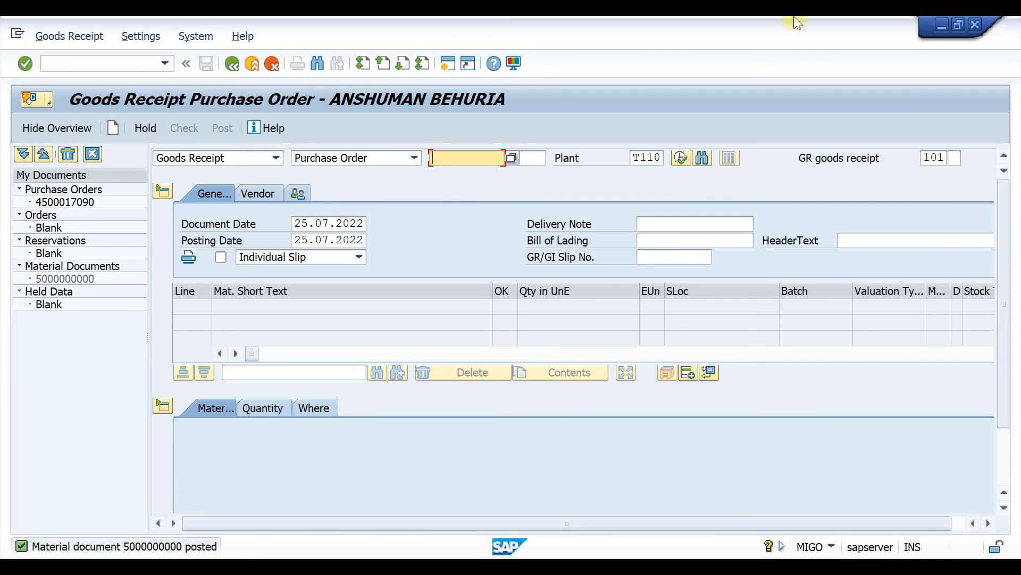
click(135, 545)
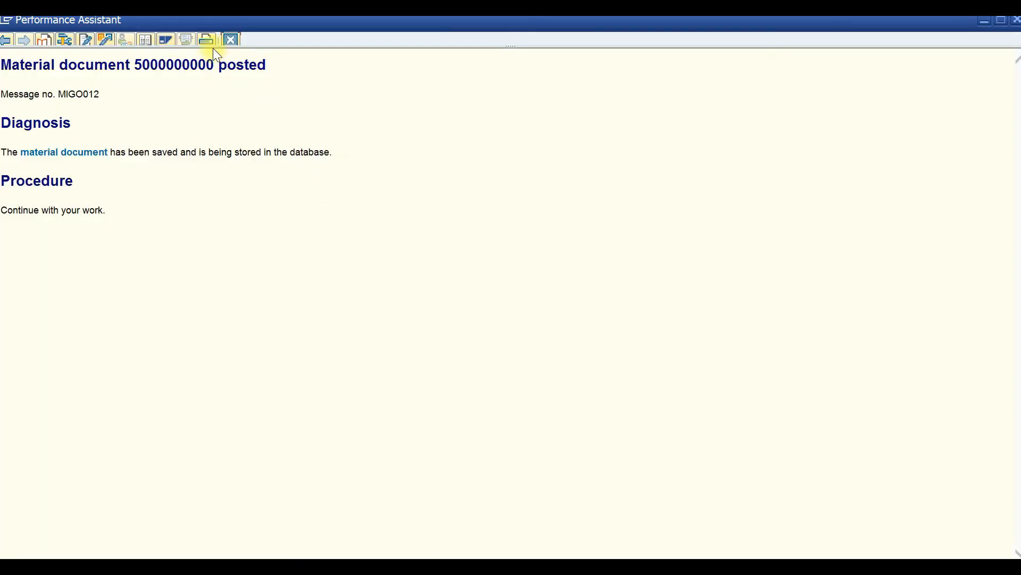
drag(217, 65, 138, 65)
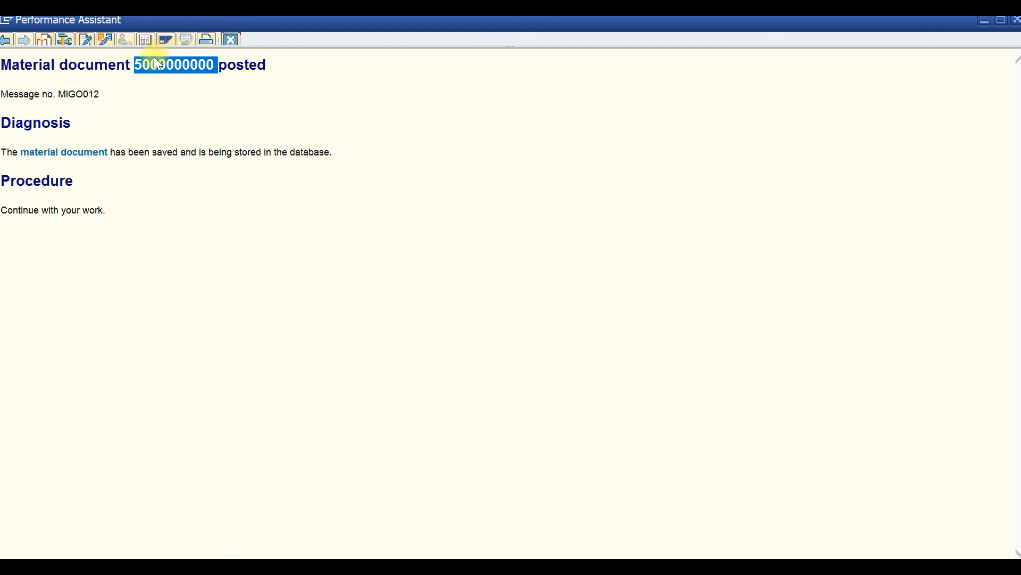
click(238, 41)
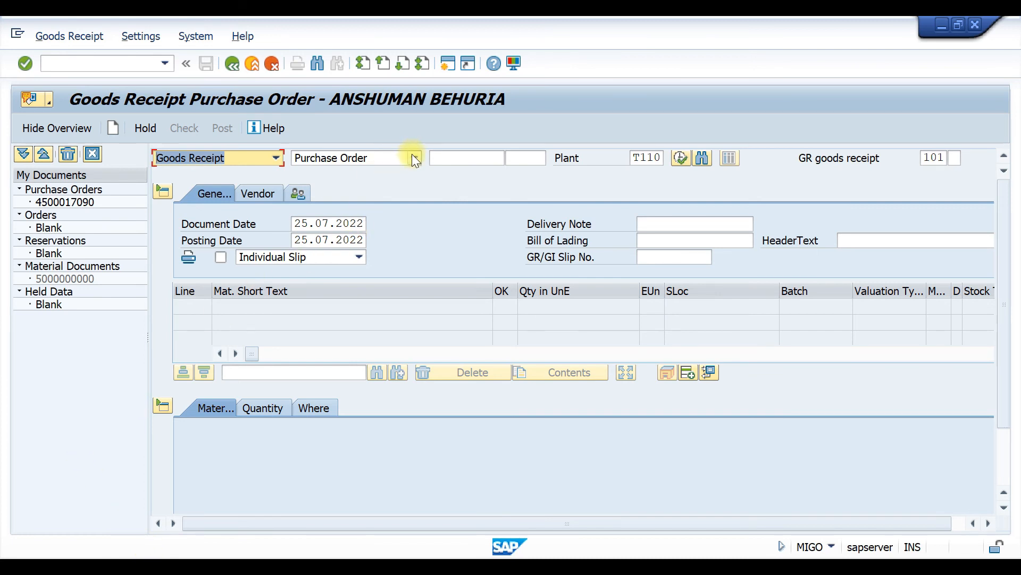
- Switch the transaction from Goods Receipt to Display and load the newly posted material document of 2022
click(277, 158)
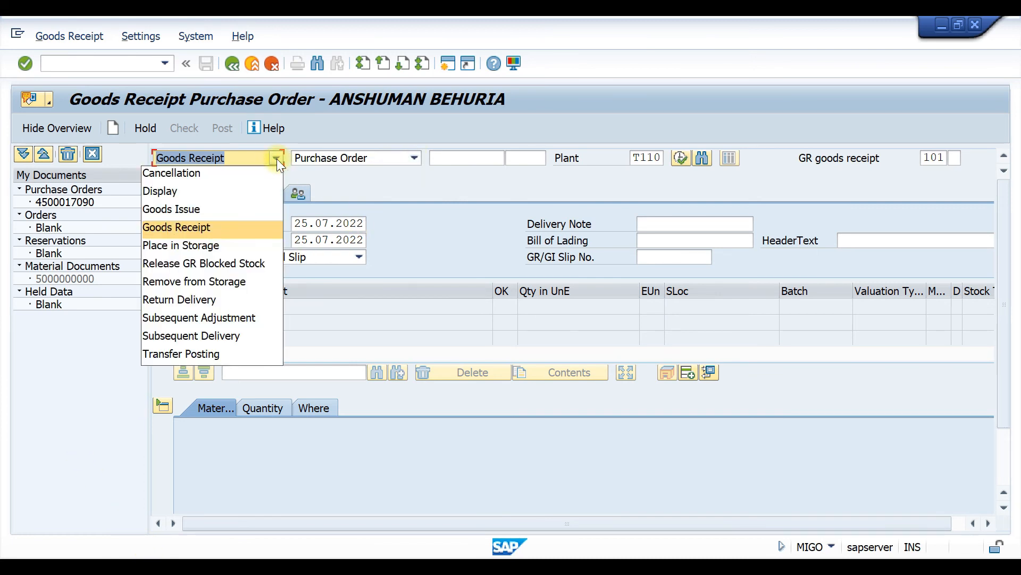
click(205, 191)
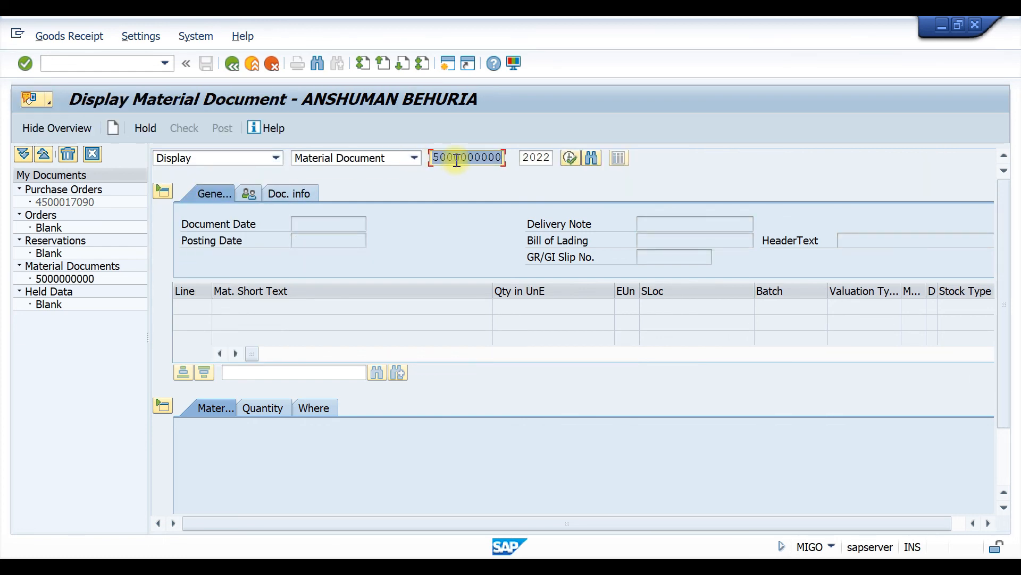
key(Return)
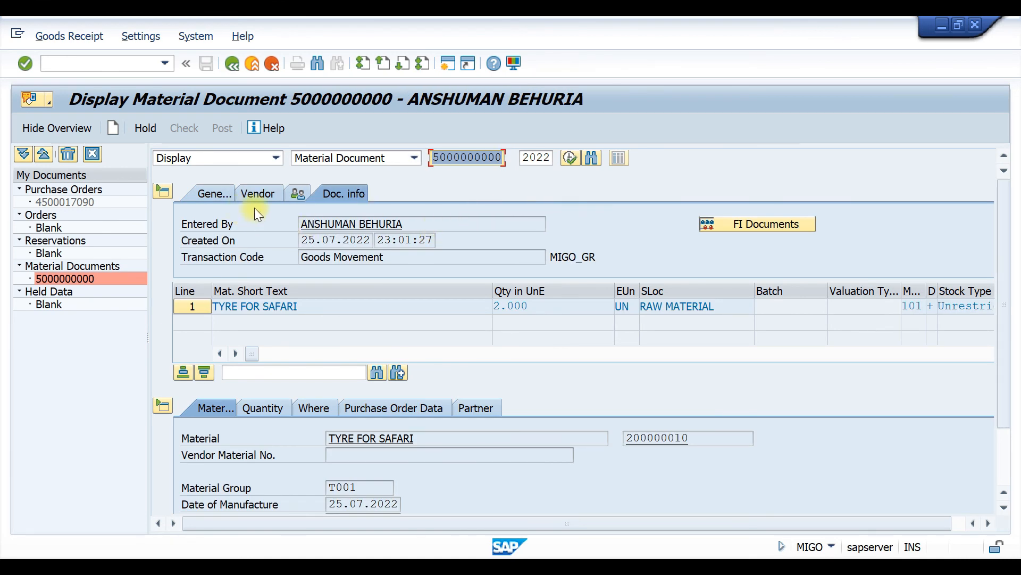
- Review the material document's general header data and its document info: creator, creation date and transaction code
click(213, 193)
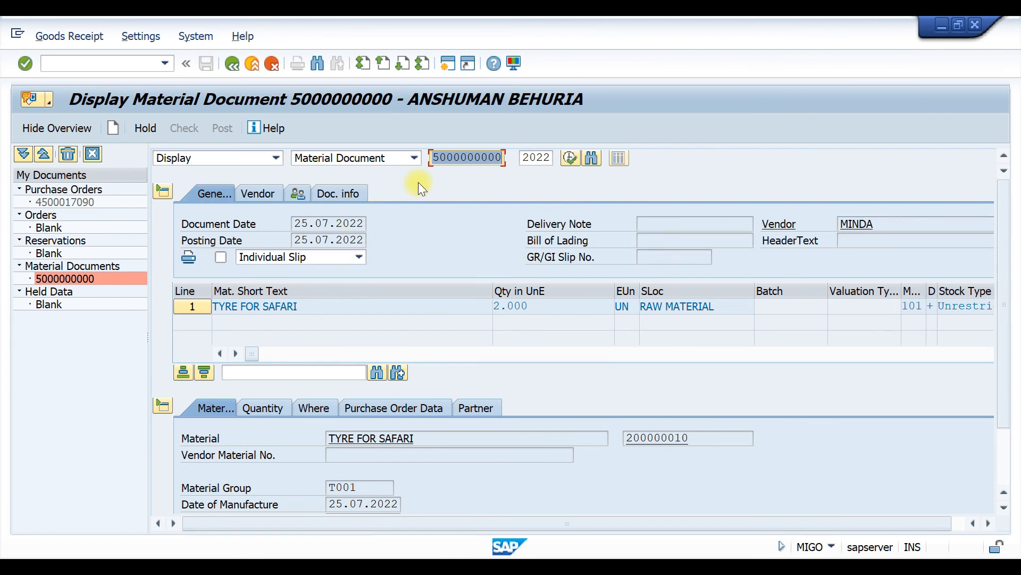
click(340, 196)
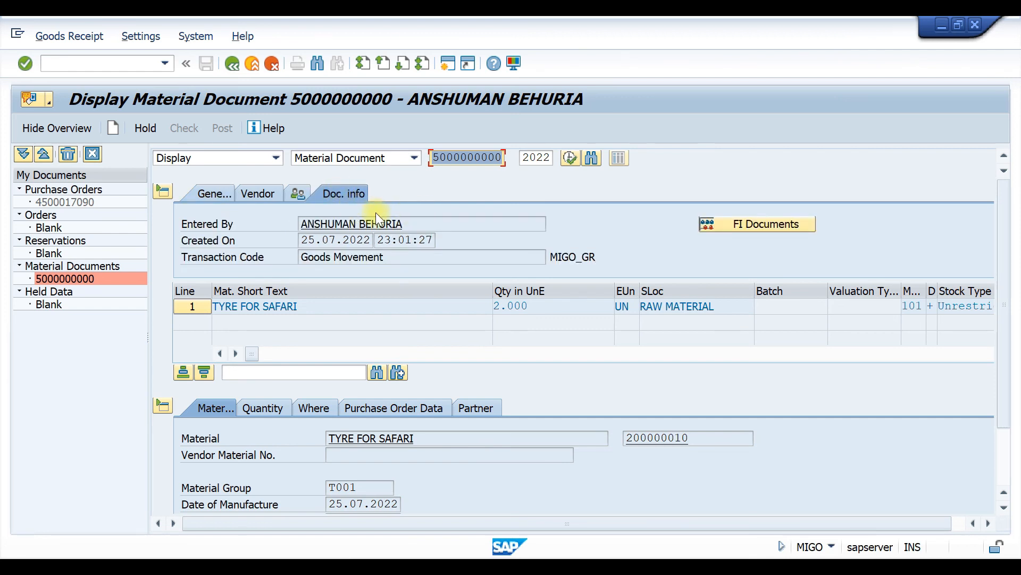
click(404, 224)
drag(405, 223, 294, 235)
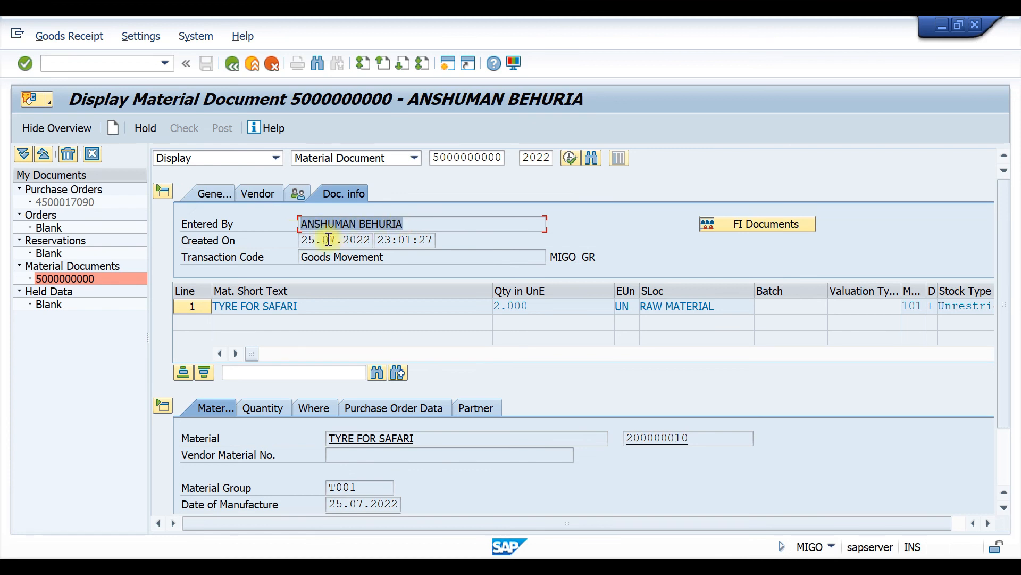
drag(301, 240, 376, 240)
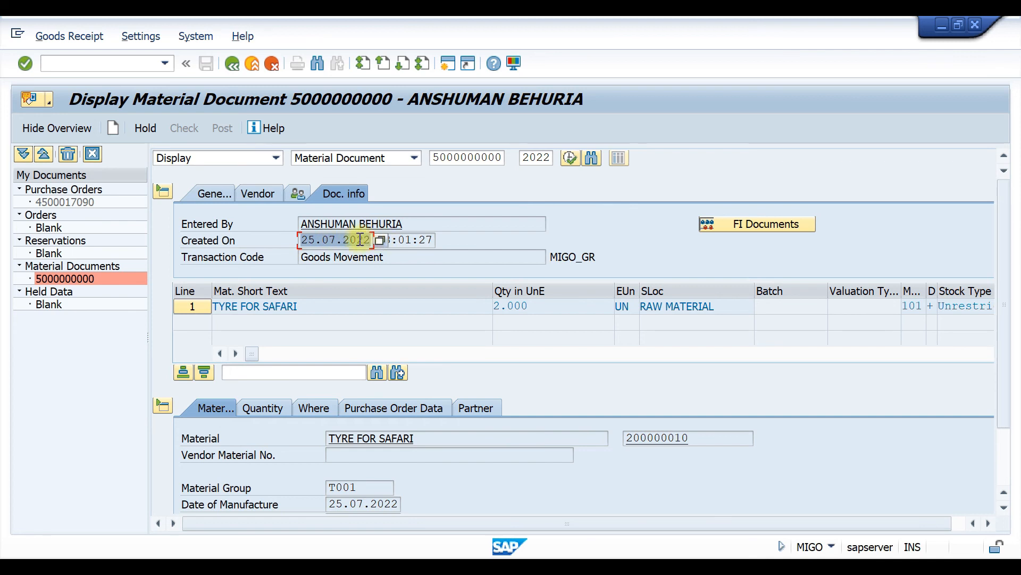
drag(387, 255, 298, 256)
drag(599, 257, 548, 256)
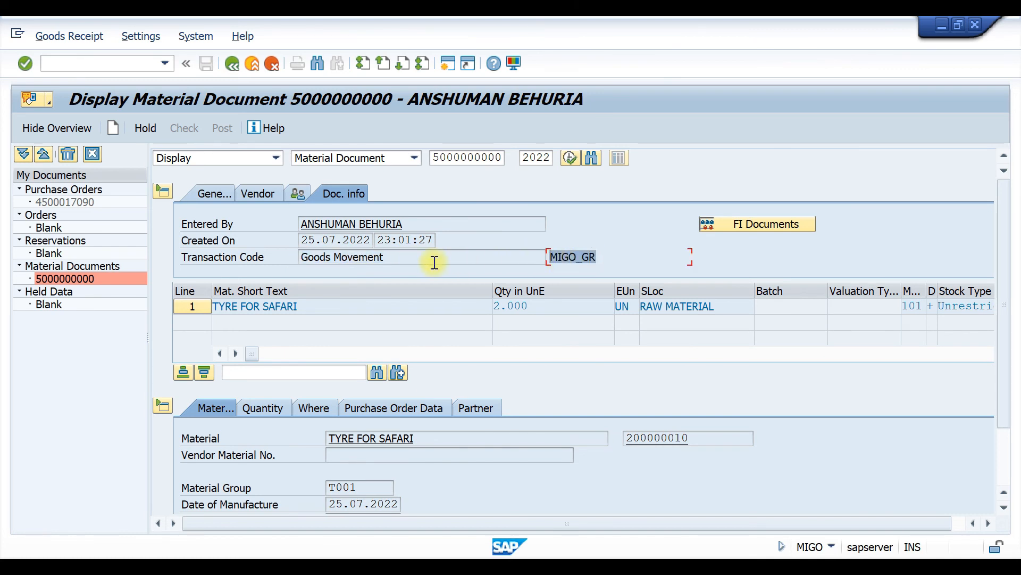
- Open the accounting document linked to the material document and examine its document number, document date, posting date and line items
click(737, 223)
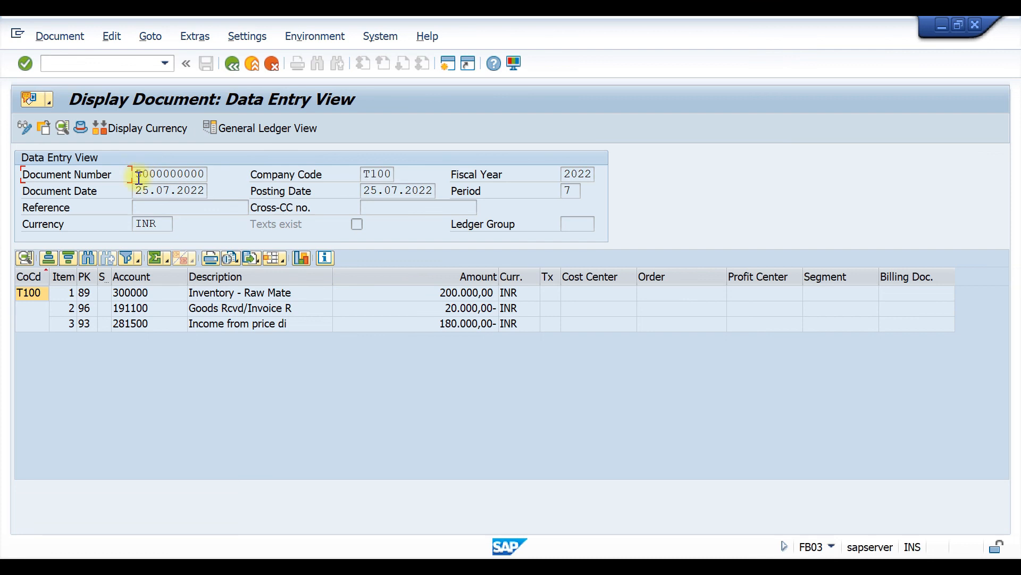
drag(135, 174, 190, 176)
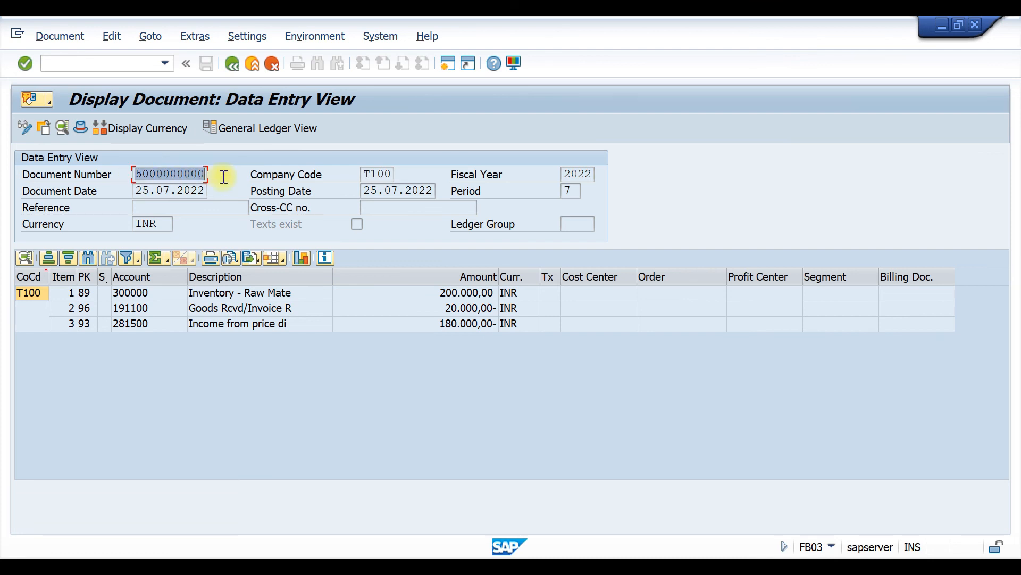
click(137, 189)
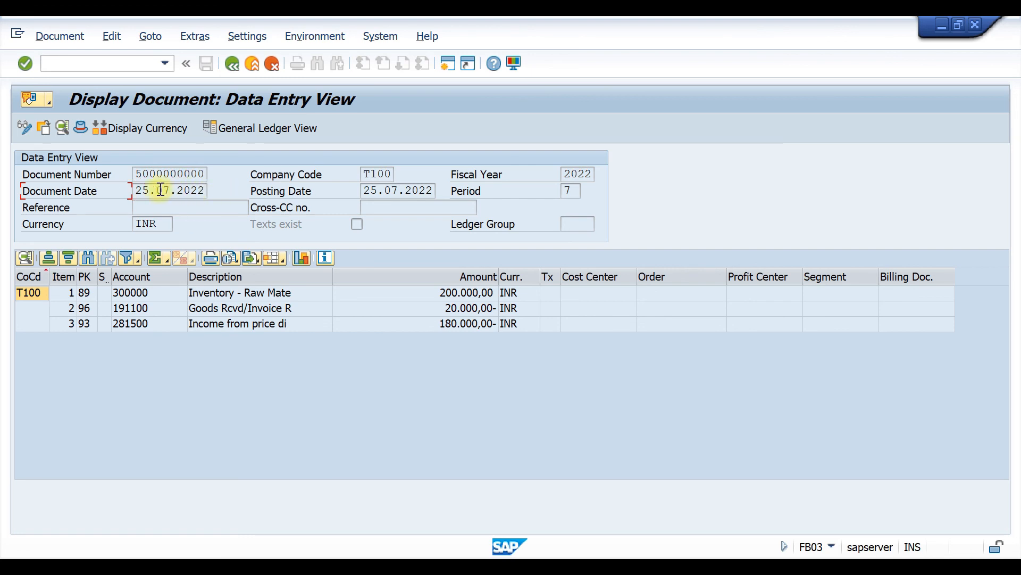
drag(137, 190, 228, 186)
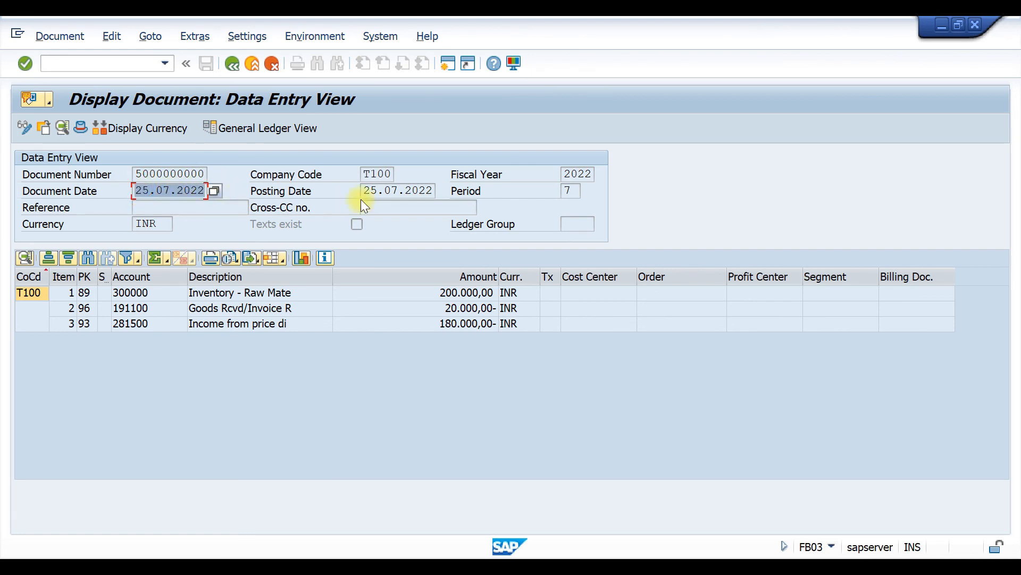
drag(363, 190, 444, 190)
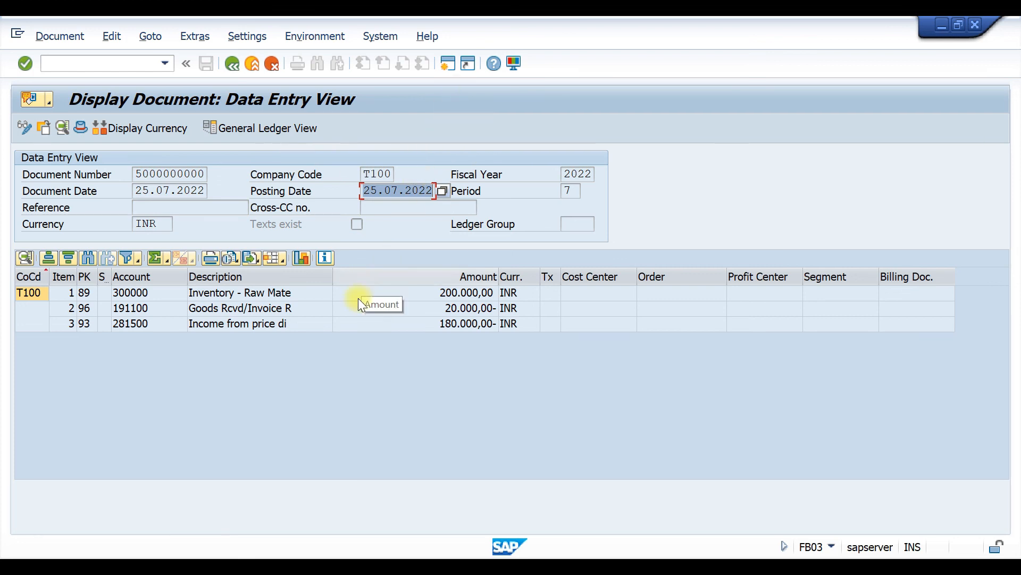
- Start transaction ME23N and display the purchase order against which the goods receipt was posted
click(383, 180)
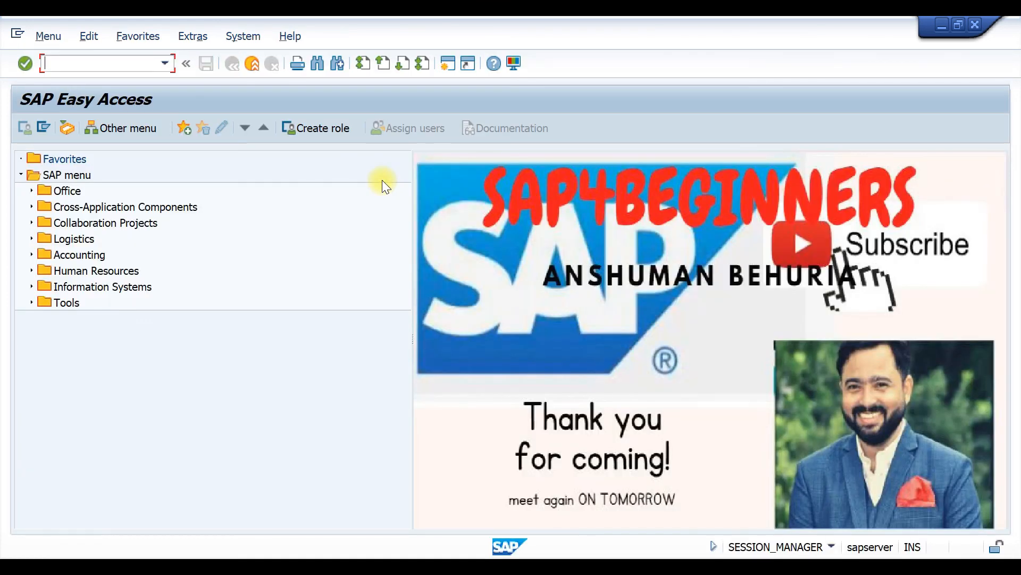
text(e23n)
key(Return)
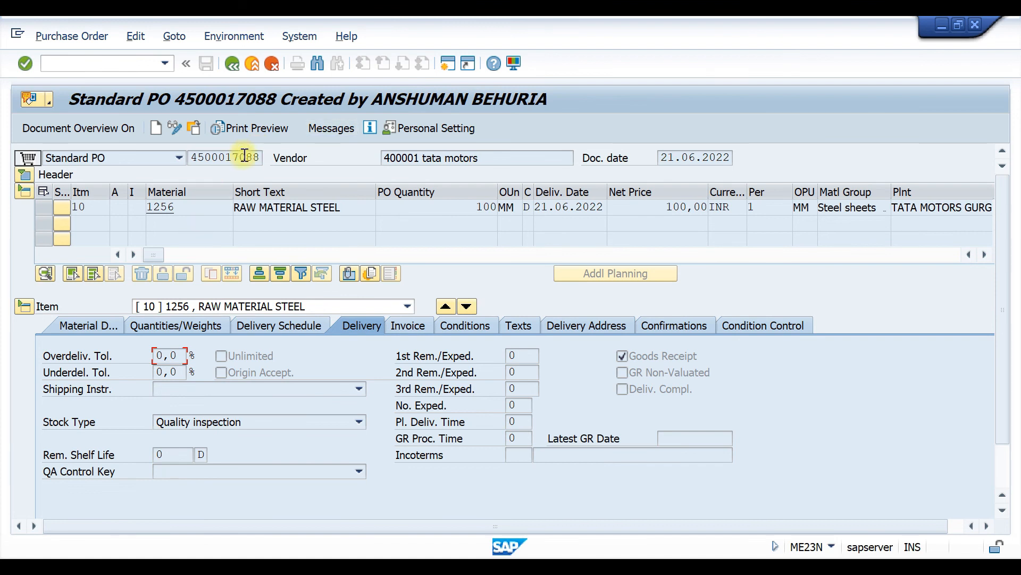
click(194, 127)
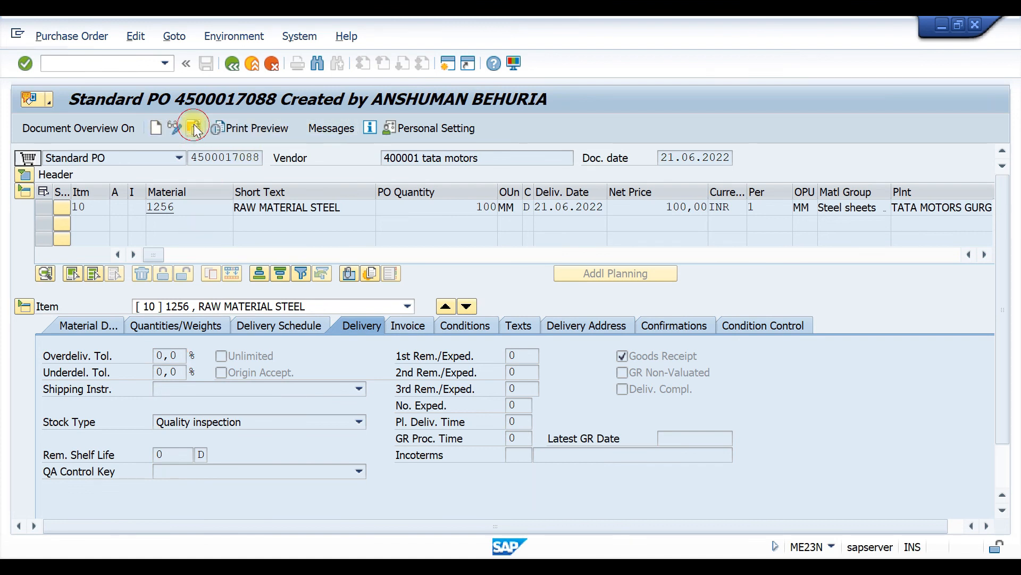
text(4500017090)
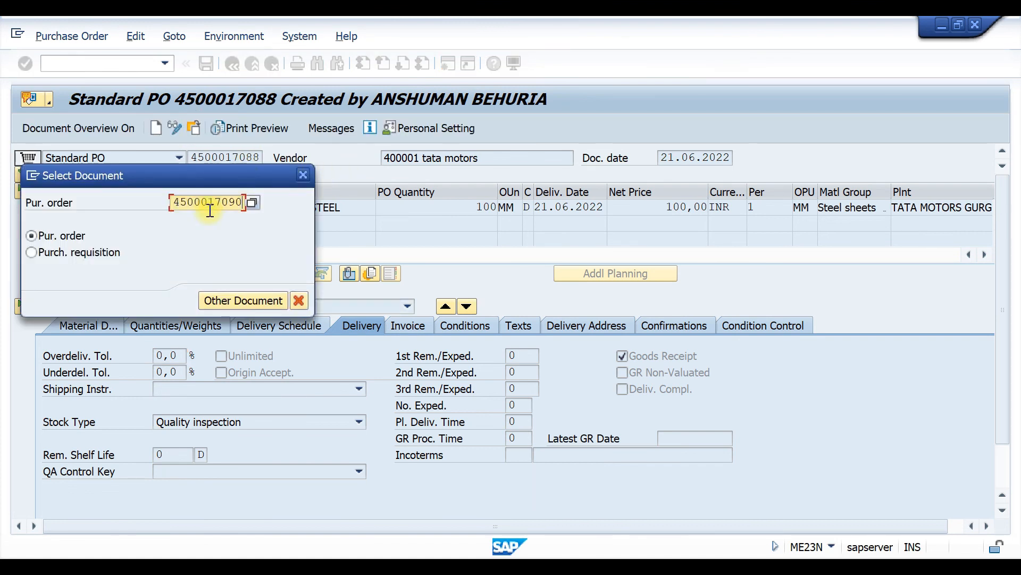
click(223, 299)
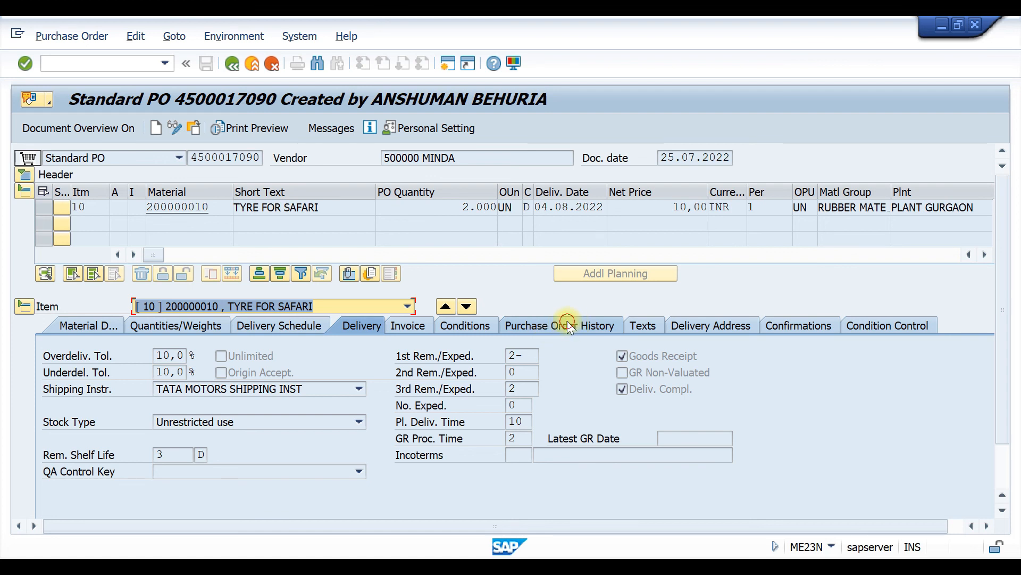
- Examine the TYRE FOR SAFARI item's purchase order history and compare the goods receipt entry with the PO quantity
click(568, 323)
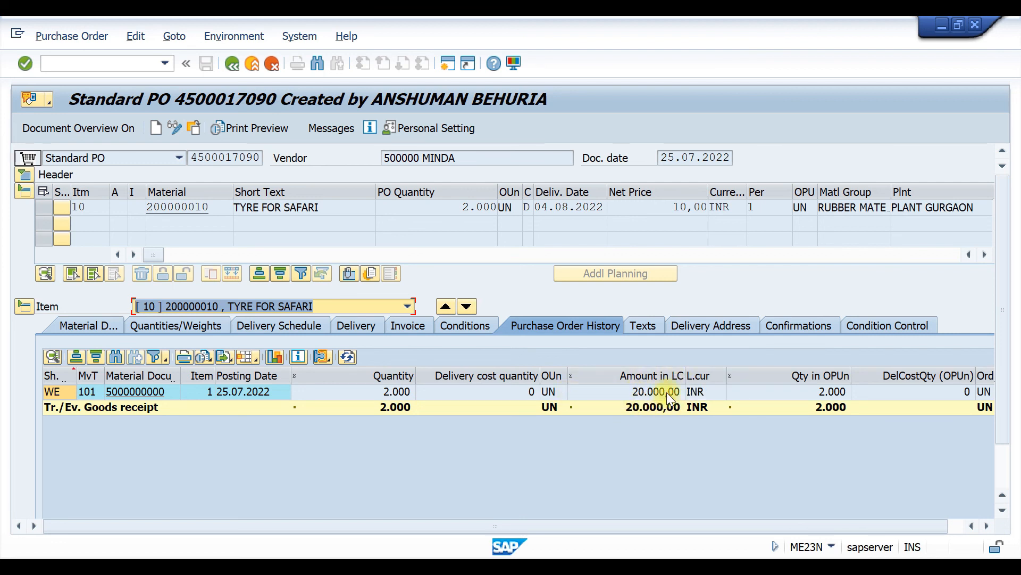
drag(849, 528, 895, 524)
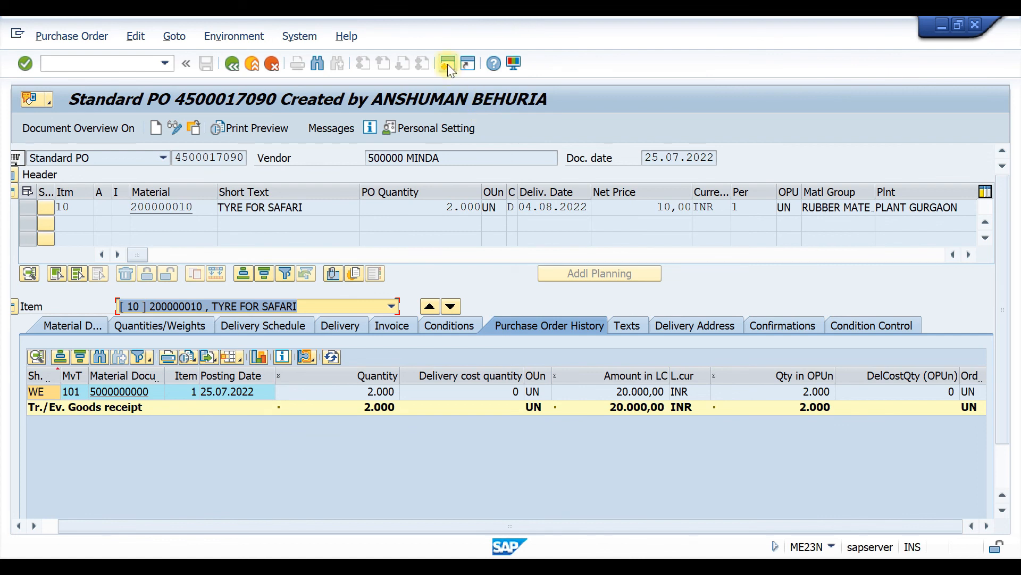
click(450, 207)
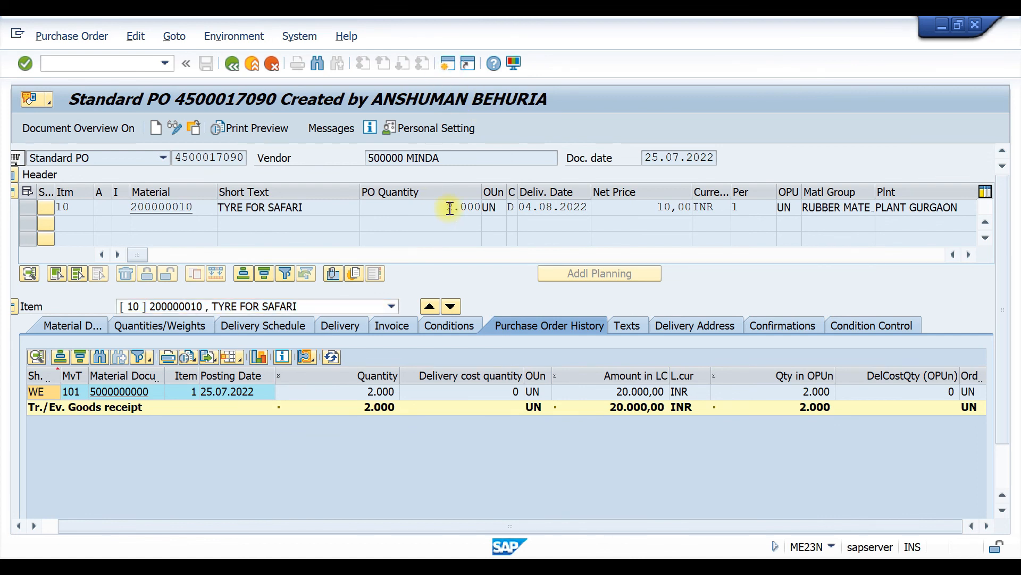
- Leave the purchase order, start transaction MM03 and open the view selection for material 200000010
key(F3)
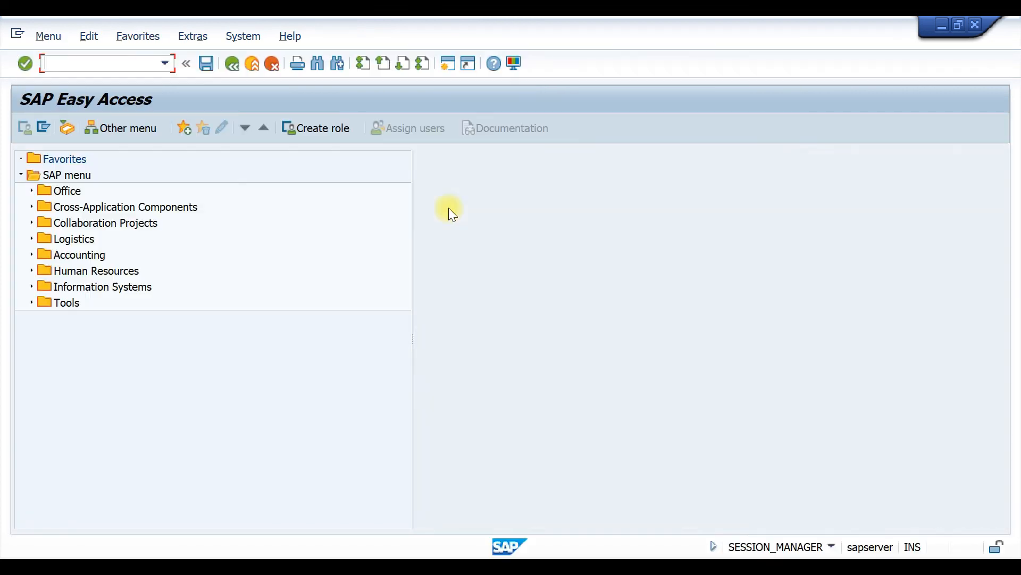
text(mm03)
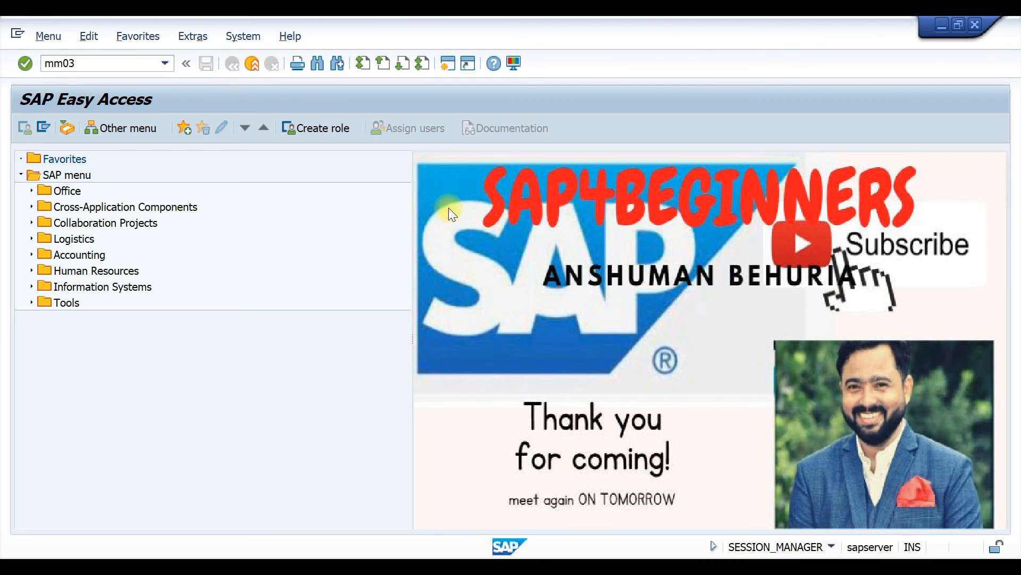
key(Return)
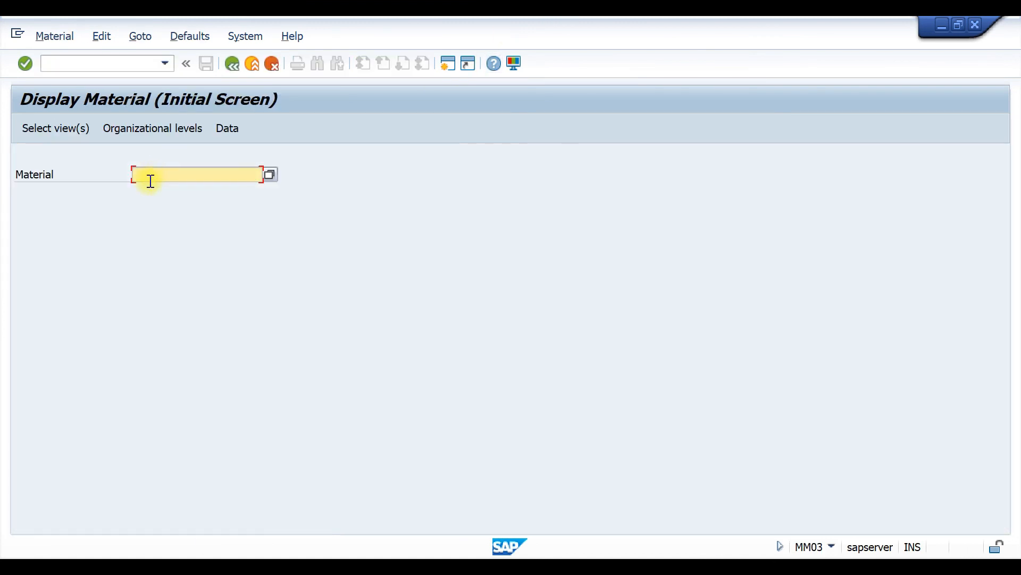
click(141, 185)
click(151, 189)
key(Return)
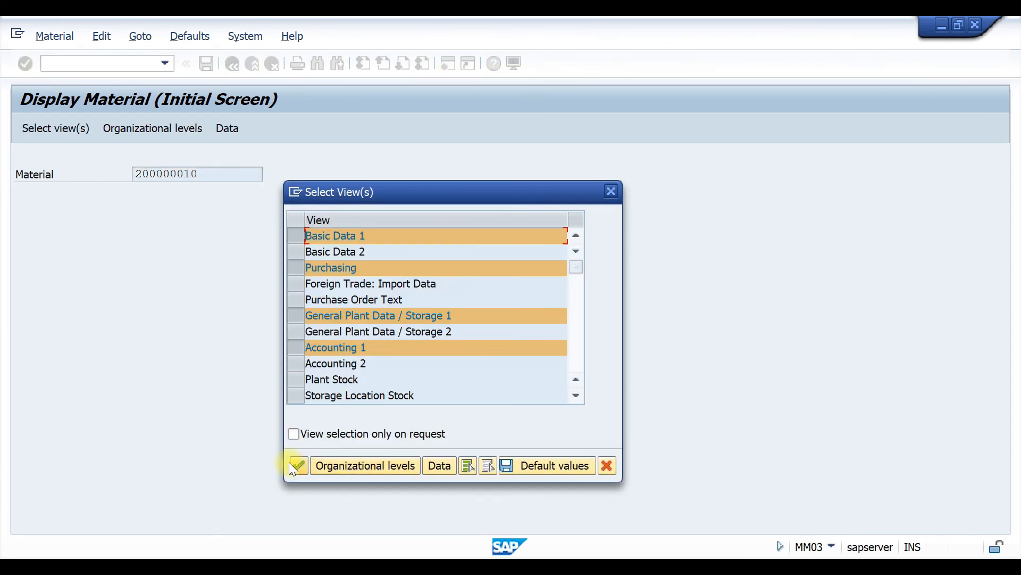
- Display the material master record with the preselected views at the organizational level of plant T110
click(330, 465)
click(306, 219)
click(316, 236)
click(316, 236)
click(313, 252)
click(460, 317)
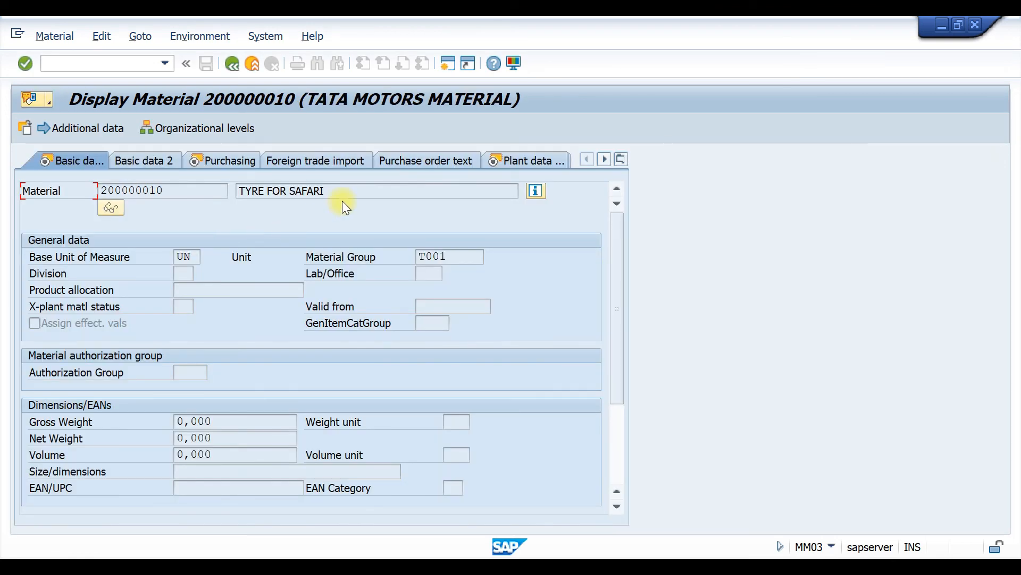
- Open the material's Accounting 1 view and examine its total stock, total value and standard price
click(512, 164)
click(502, 160)
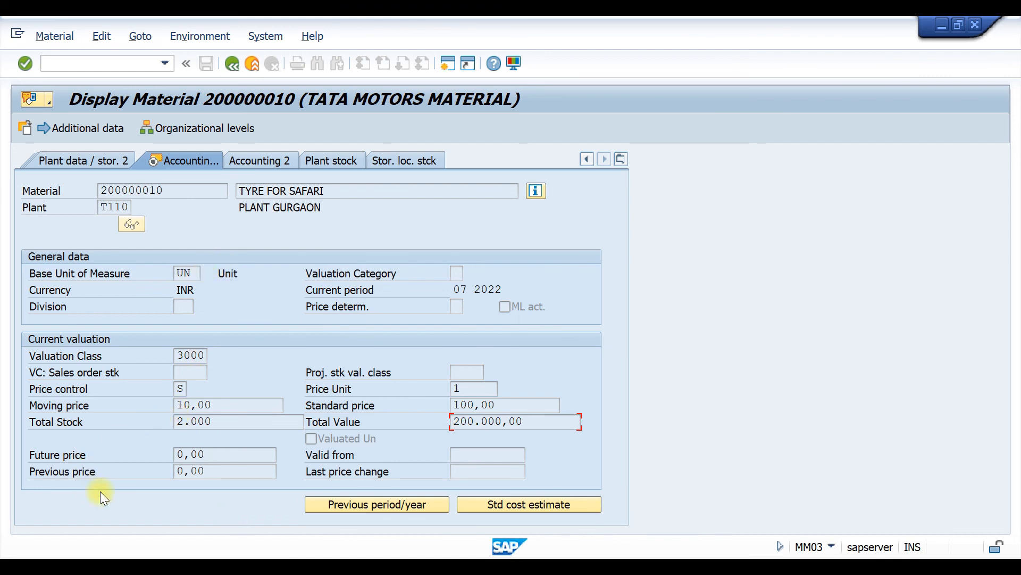
drag(228, 424, 155, 419)
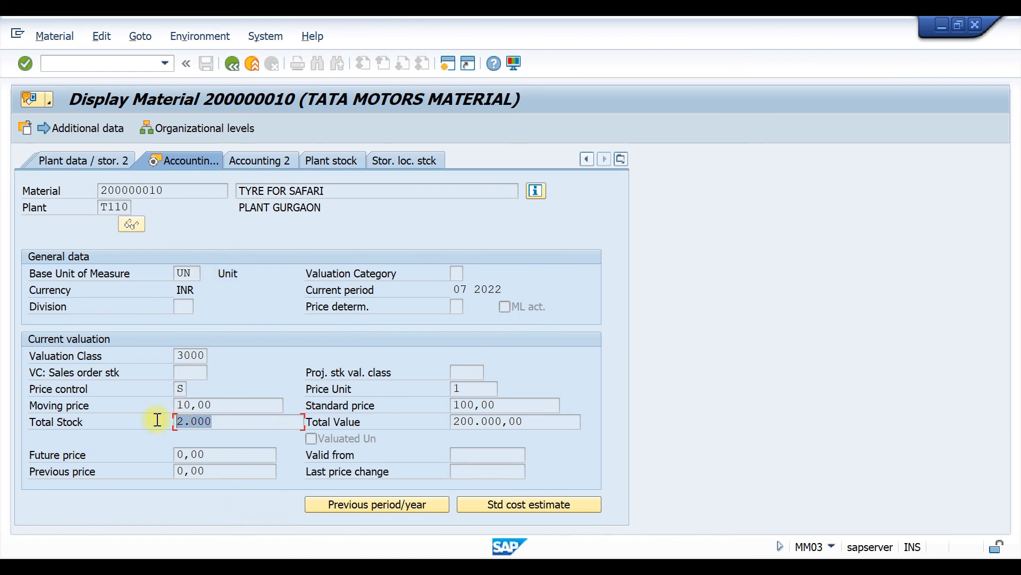
drag(562, 424, 413, 429)
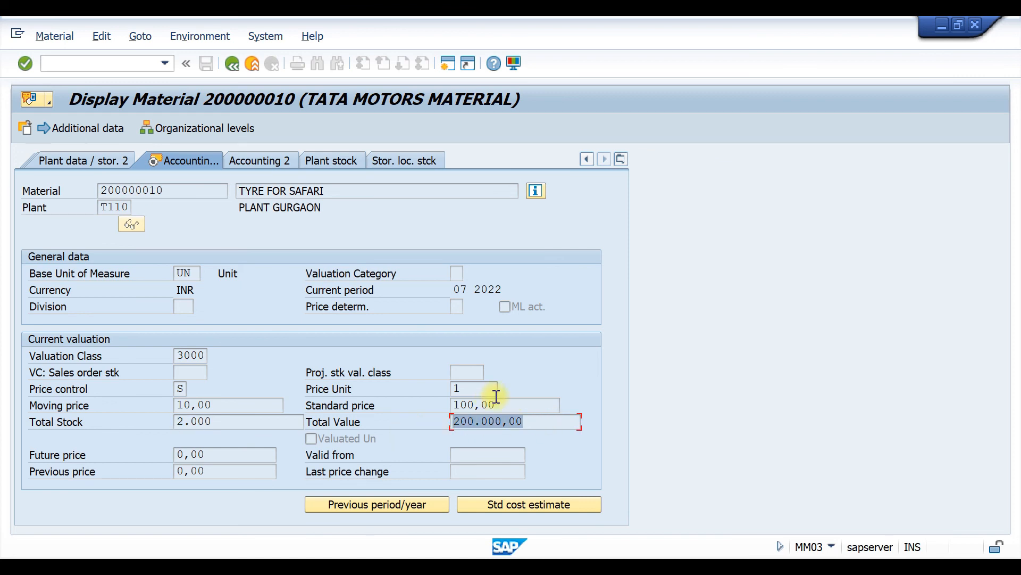
drag(508, 403, 408, 411)
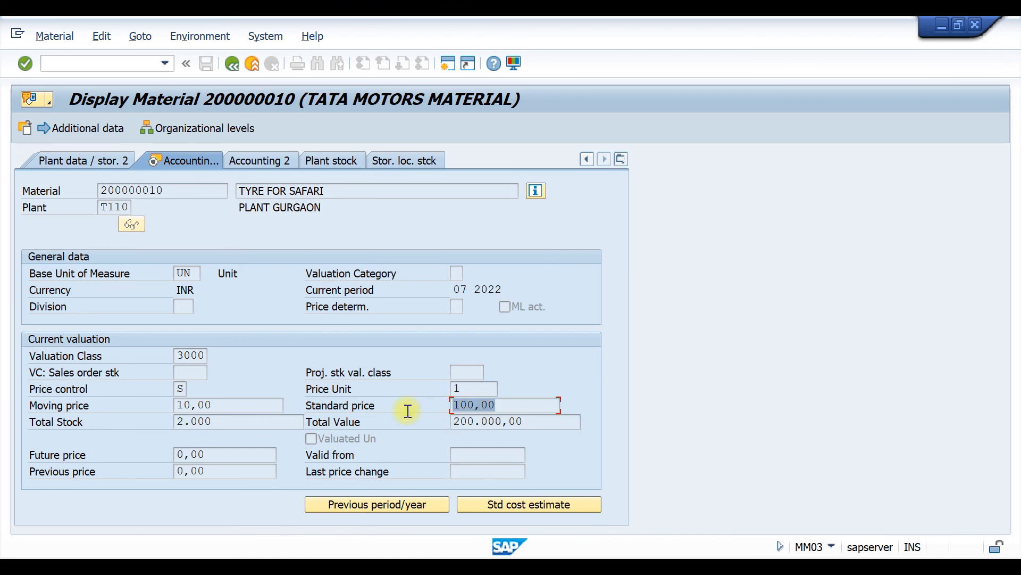
- Examine the material's price control indicator, including its possible values, and check the moving price
click(179, 388)
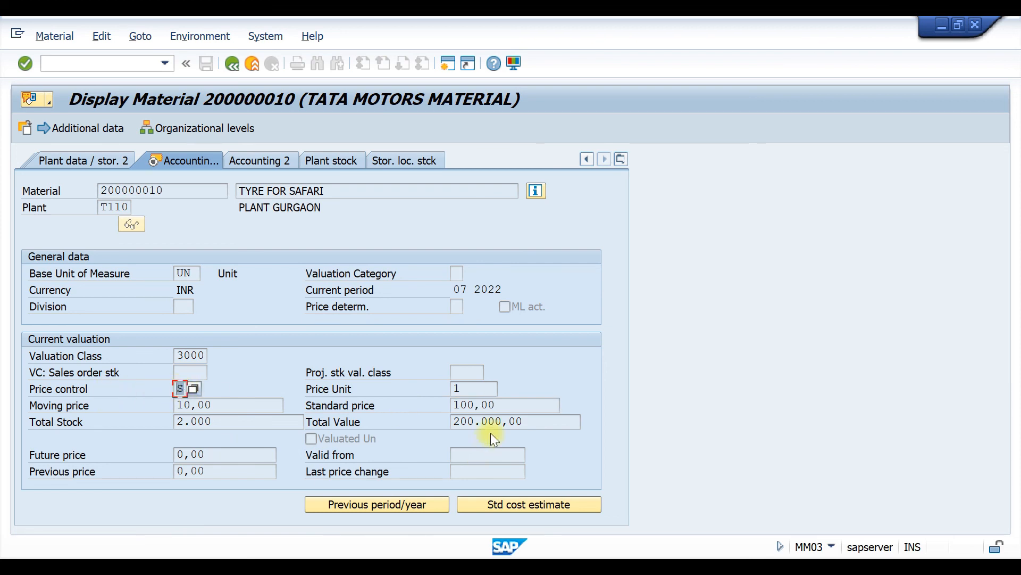
drag(216, 410, 152, 410)
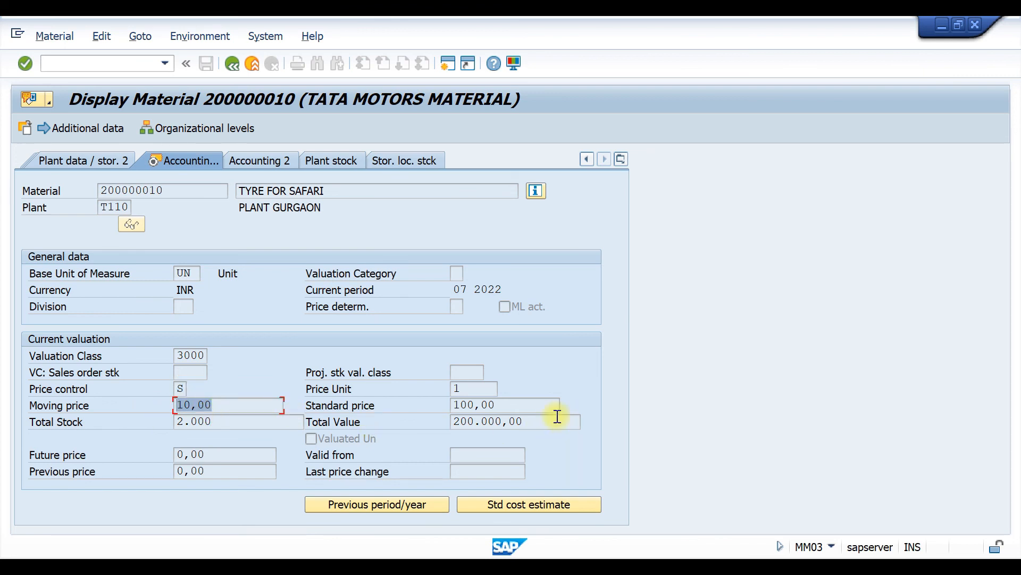
click(183, 386)
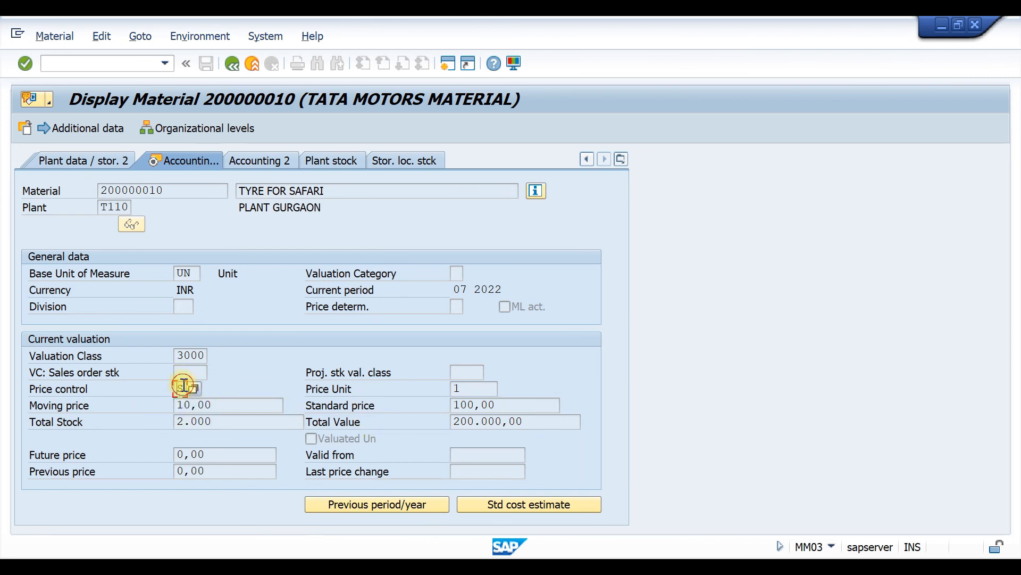
click(161, 375)
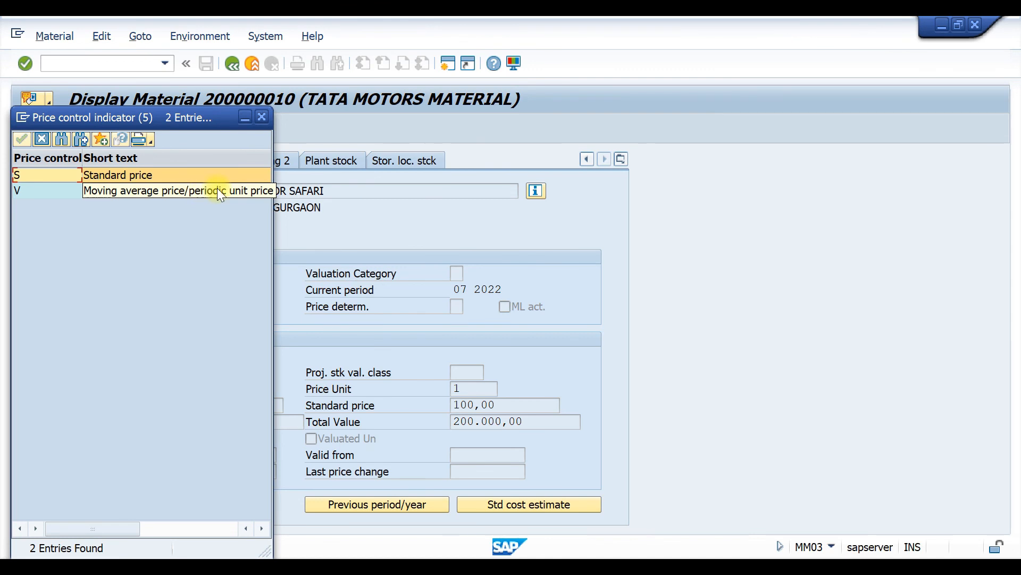
click(262, 117)
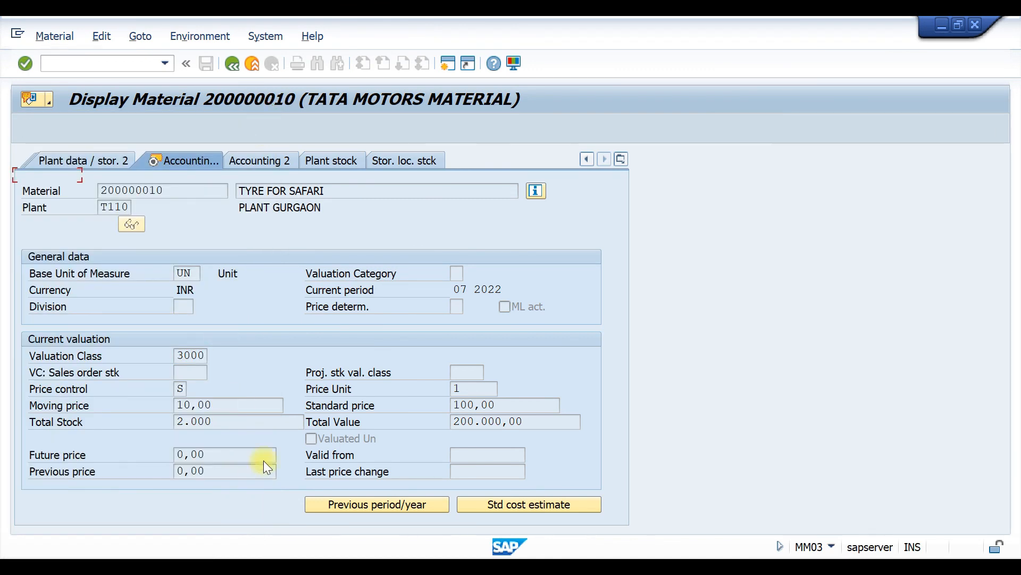
drag(223, 407, 159, 410)
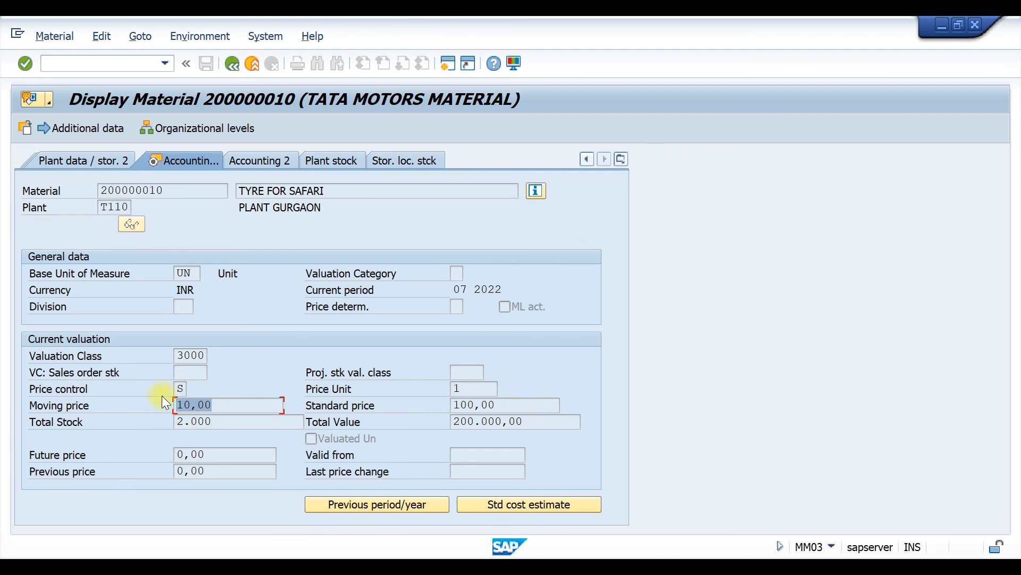